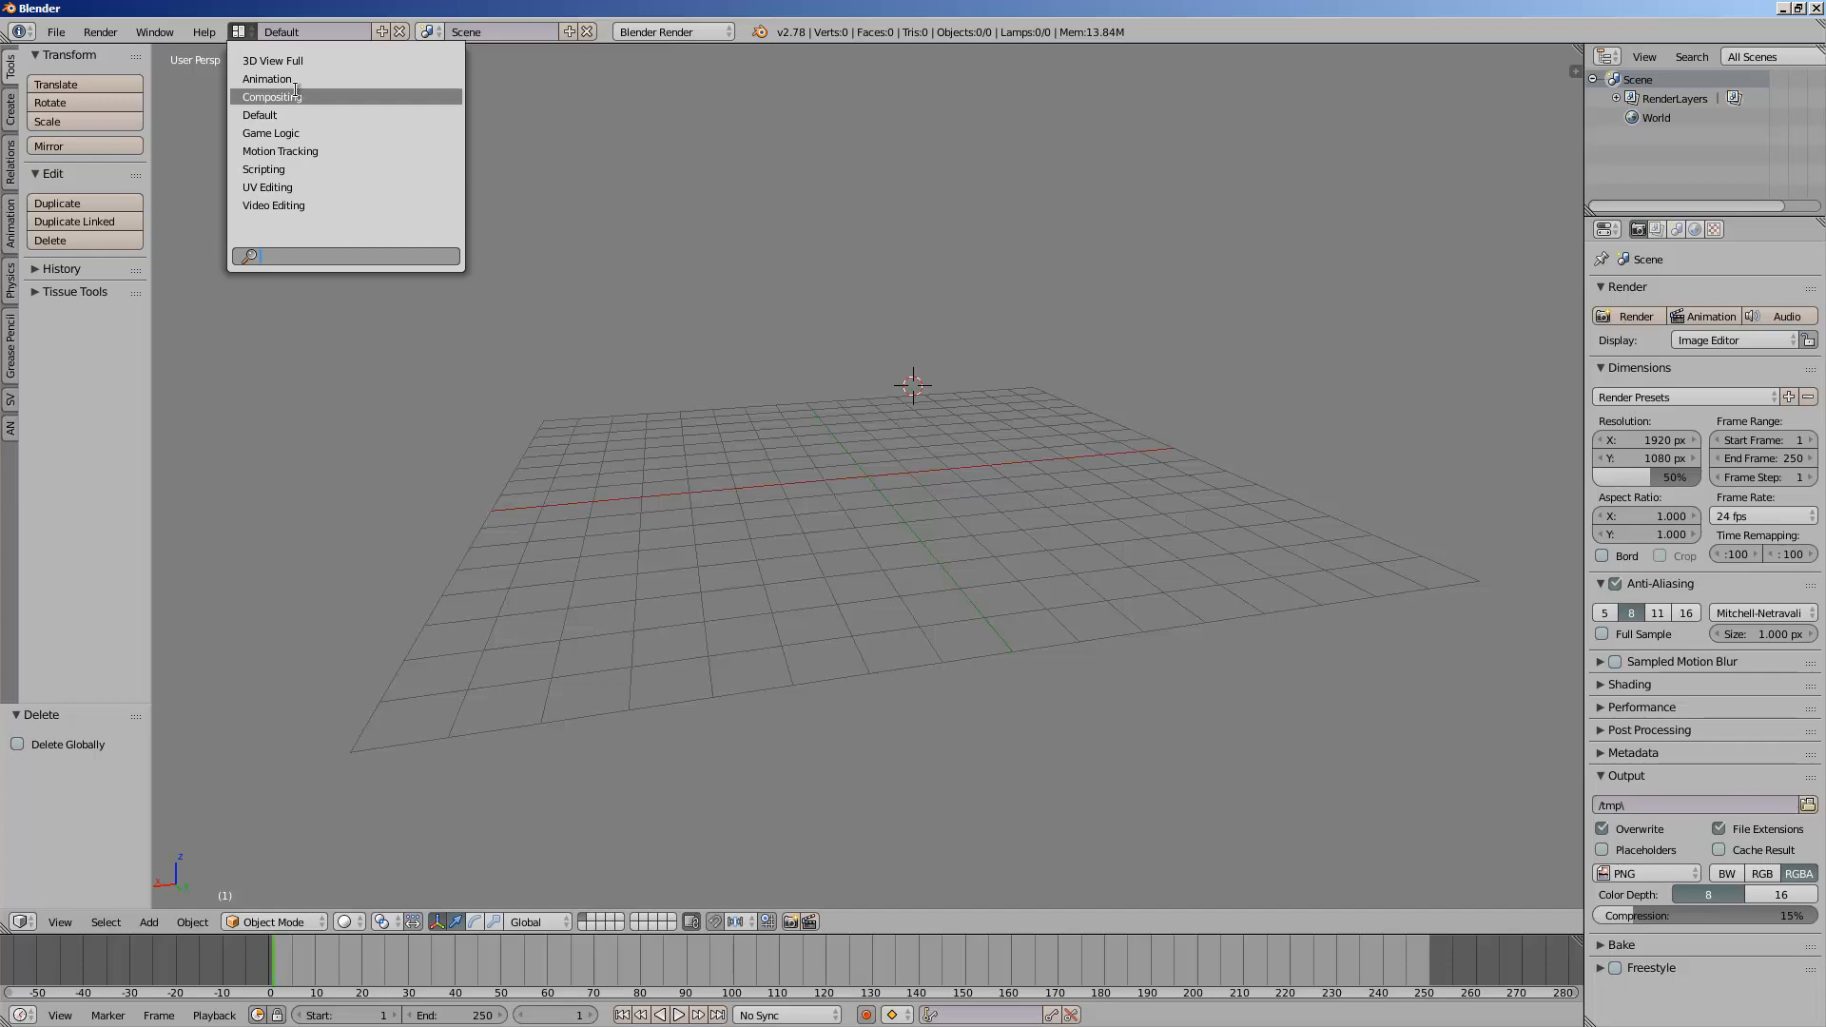
# - Switch to the Compositing screen layout and merge the image editor area into the 3D view
pyautogui.click(296, 96)
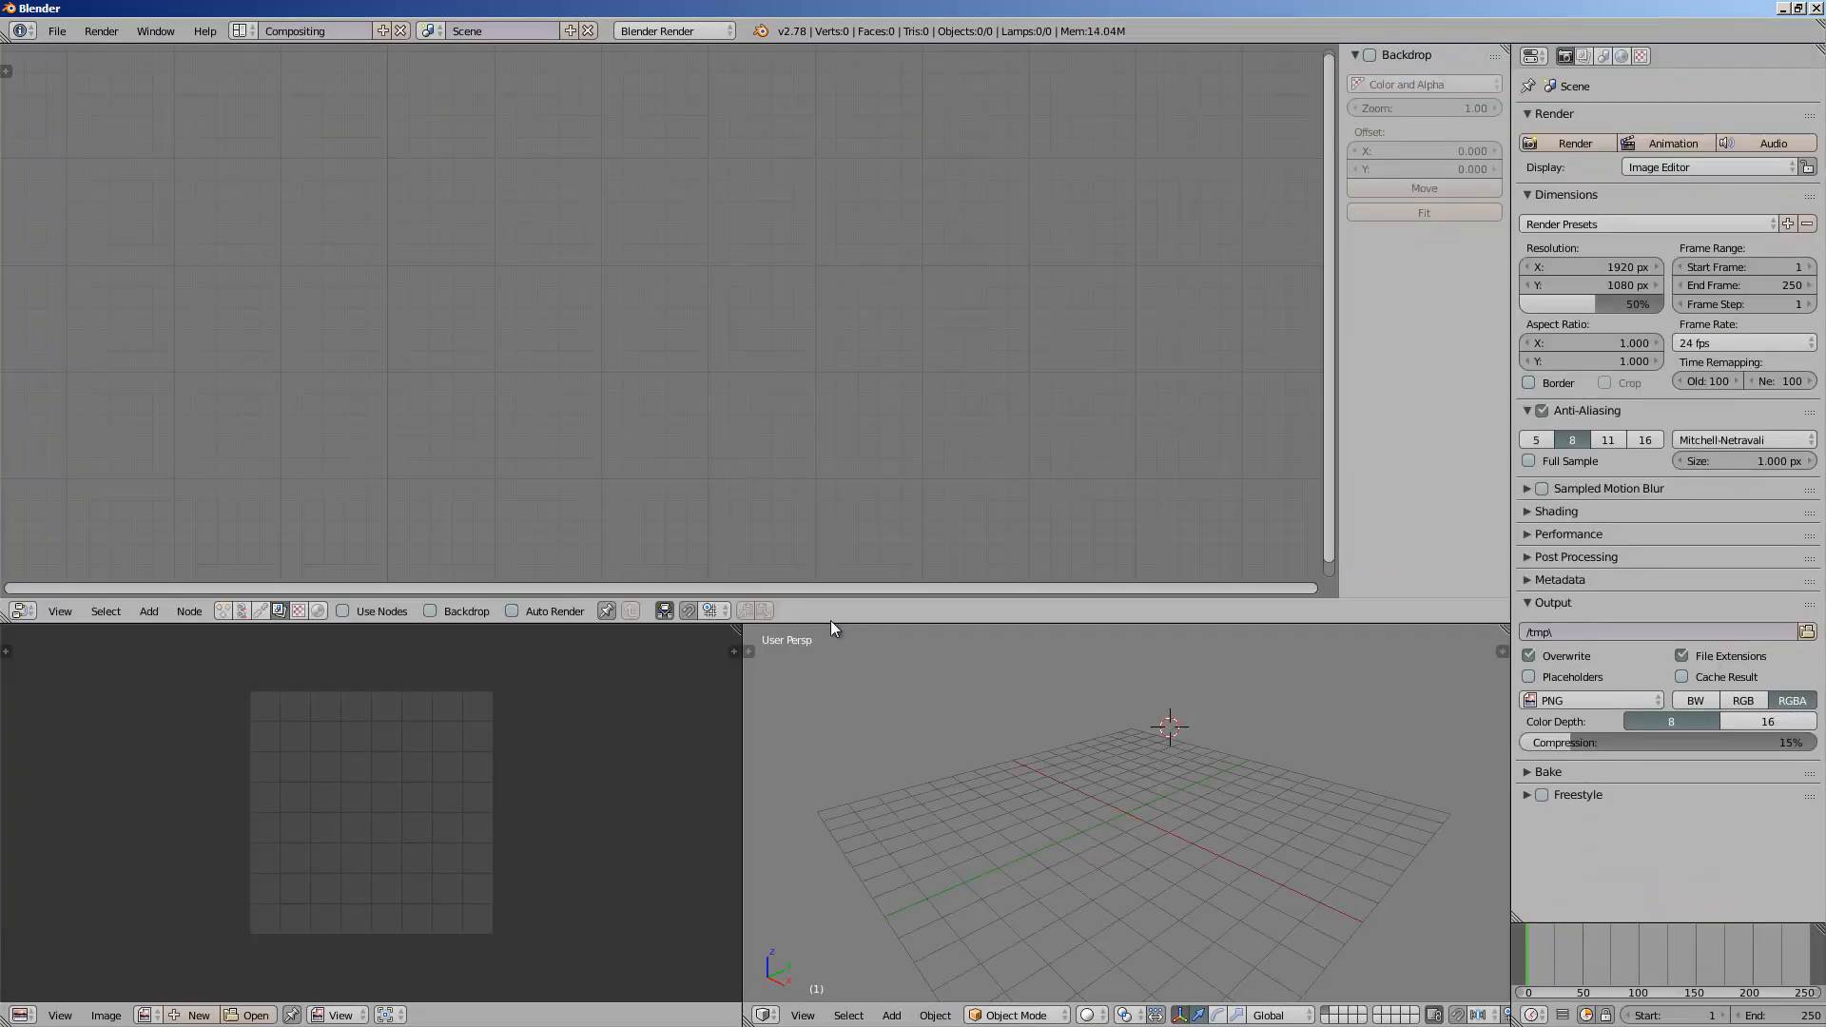
pyautogui.moveTo(830, 620); pyautogui.dragTo(732, 677)
pyautogui.scroll(-2, 713, 704)
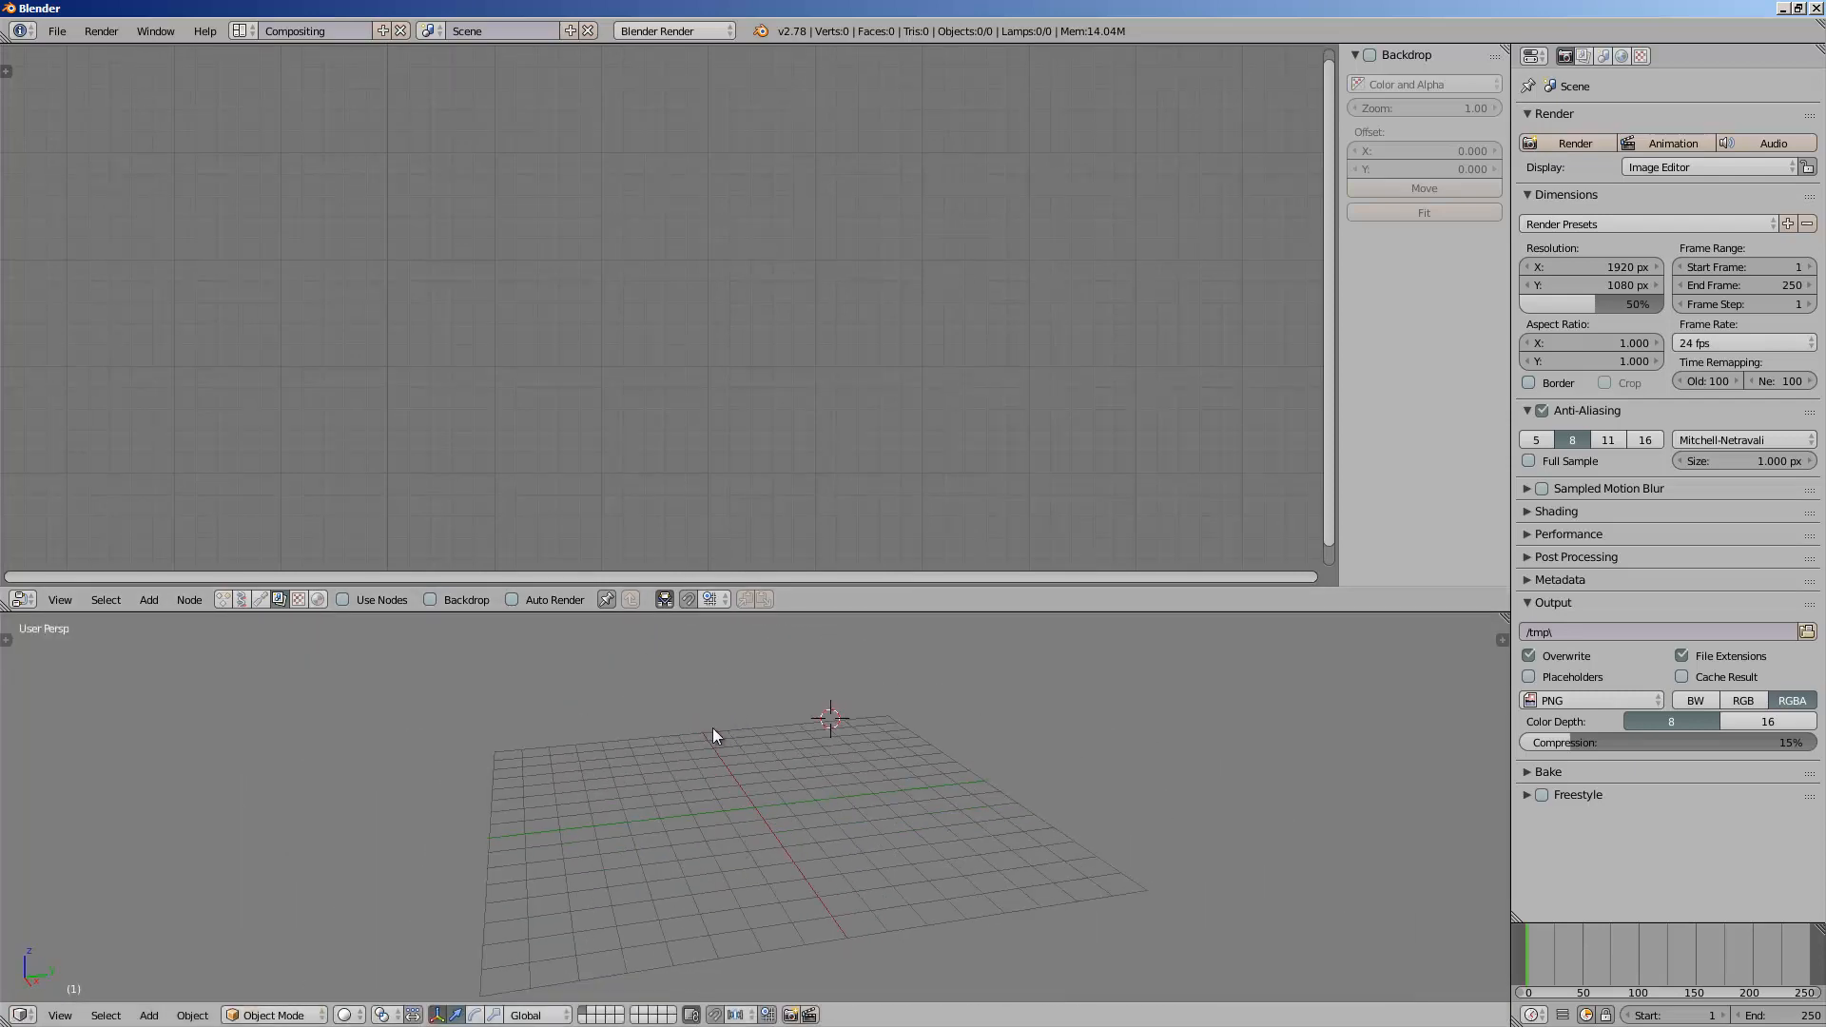
pyautogui.keyDown('shift'); pyautogui.moveTo(714, 729); pyautogui.dragTo(729, 712, button='middle'); pyautogui.keyUp('shift')
# - Switch the node editor to Sverchok nodes and create a new node tree
pyautogui.click(660, 716)
pyautogui.click(241, 600)
pyautogui.click(381, 599)
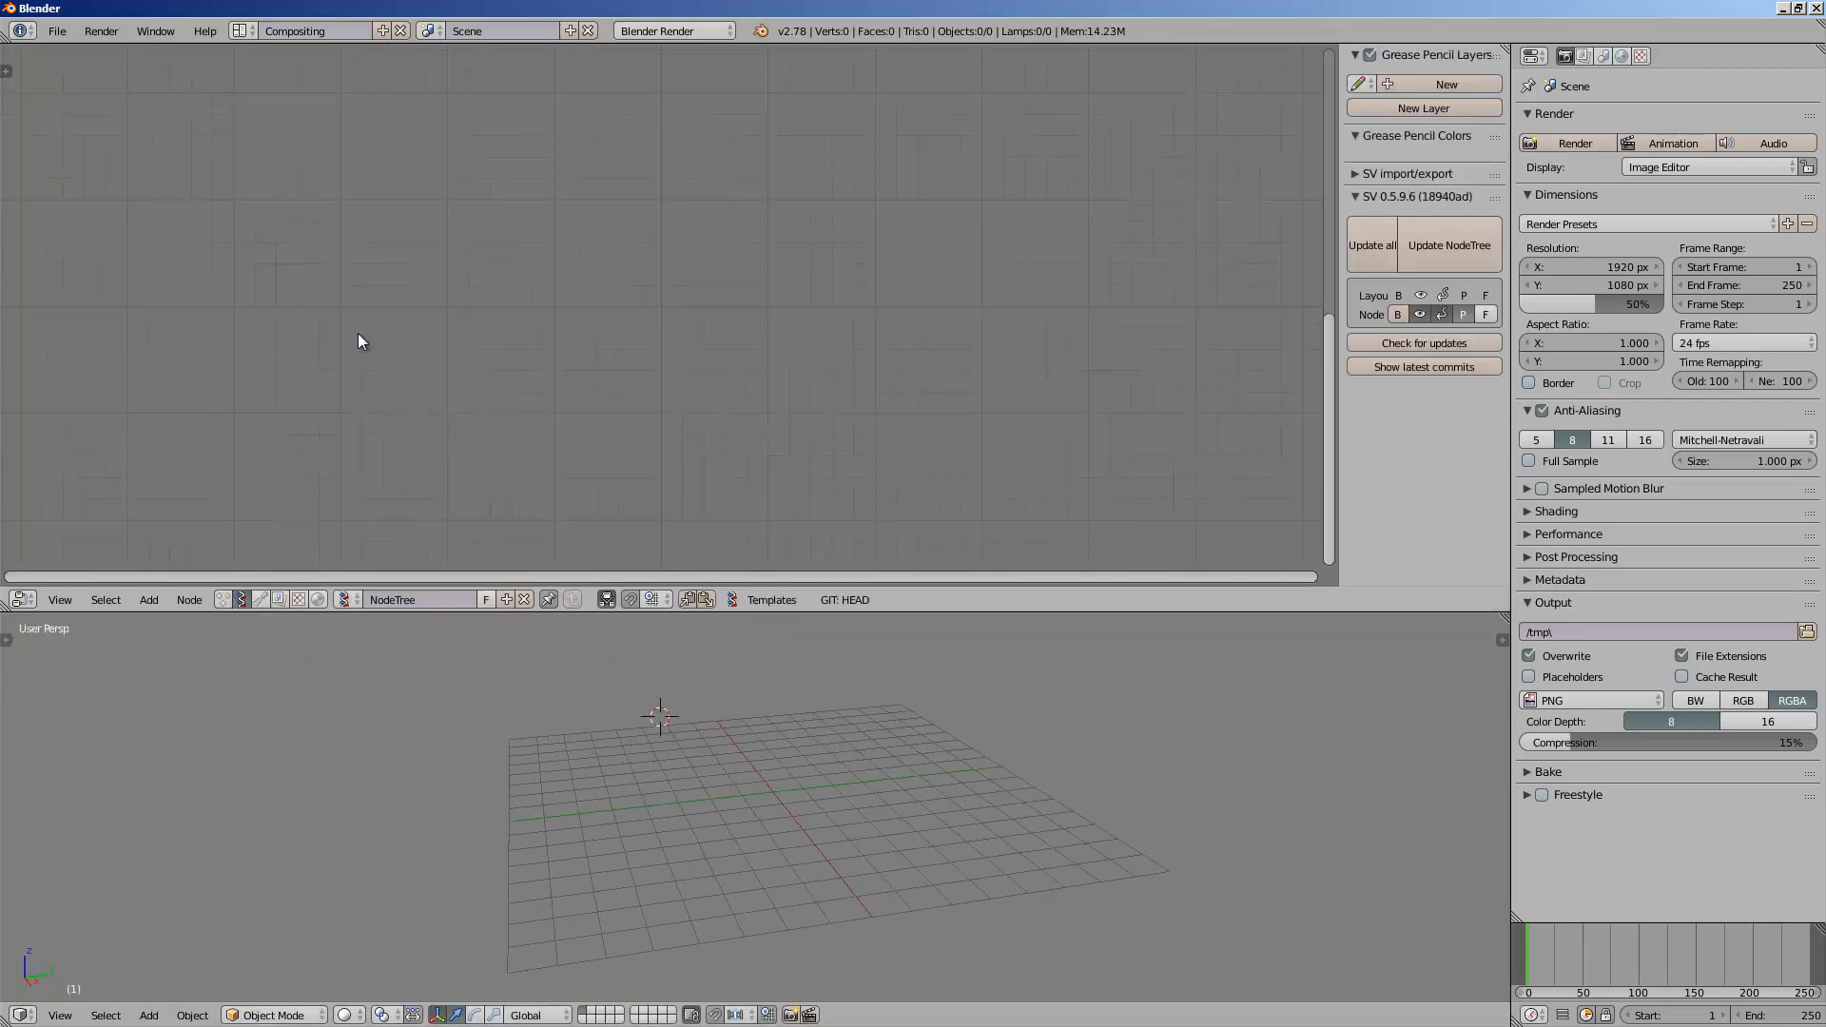
pyautogui.hotkey('shift', 'a')
pyautogui.click(357, 333)
pyautogui.write('lie')
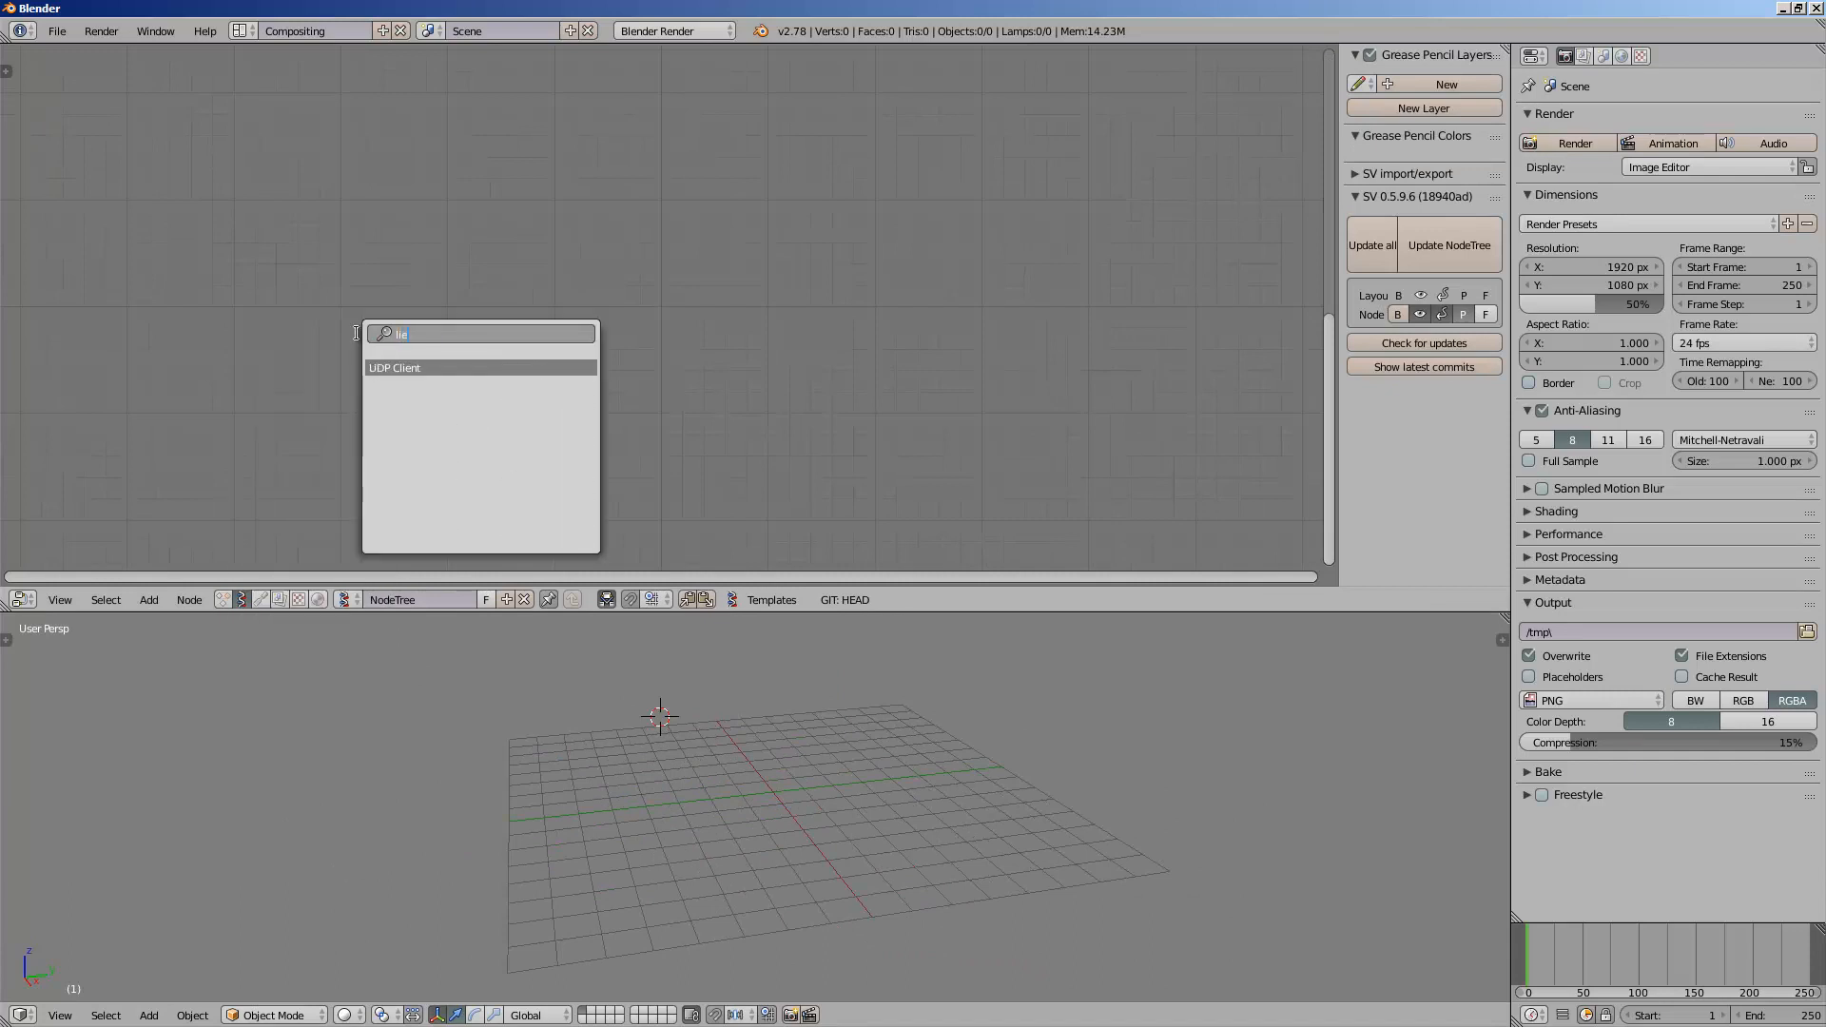
pyautogui.press('BackSpace')
pyautogui.press('BackSpace')
pyautogui.write('ine')
pyautogui.press('Return')
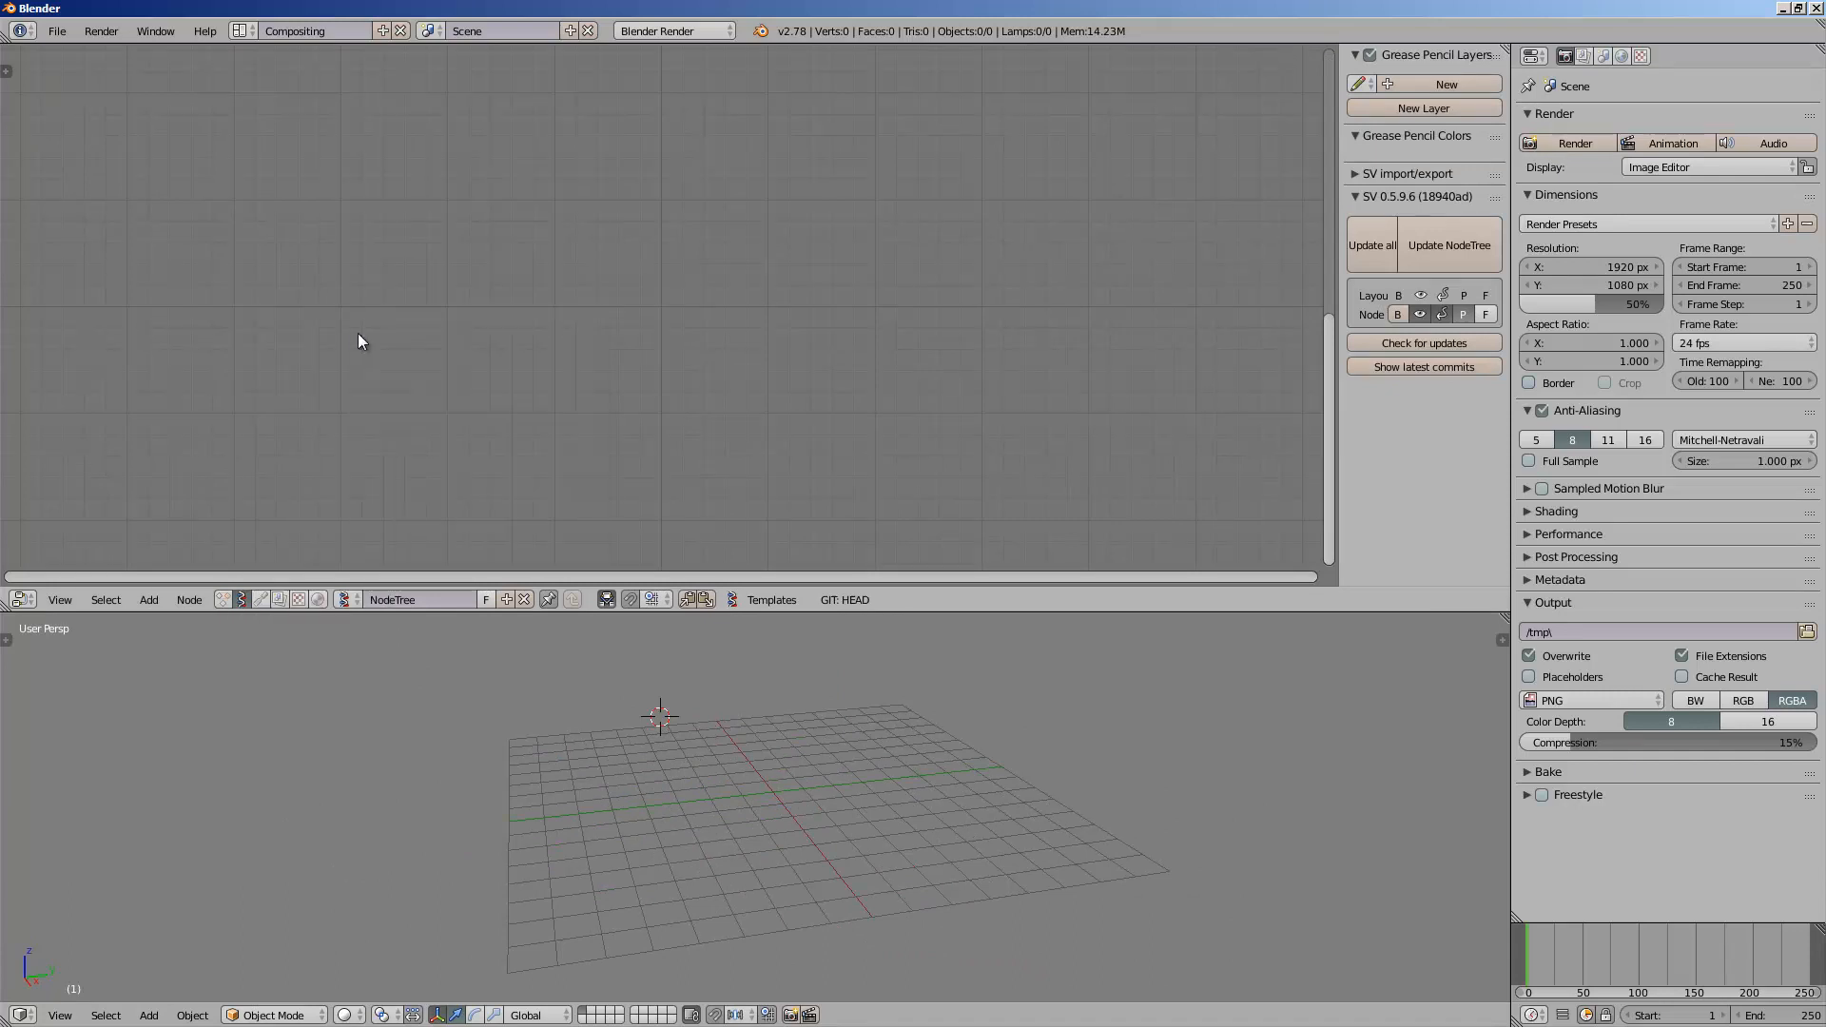
# - Find the Line MK2 node by search and add it to the node tree
pyautogui.hotkey('shift', 'a')
pyautogui.click(395, 225)
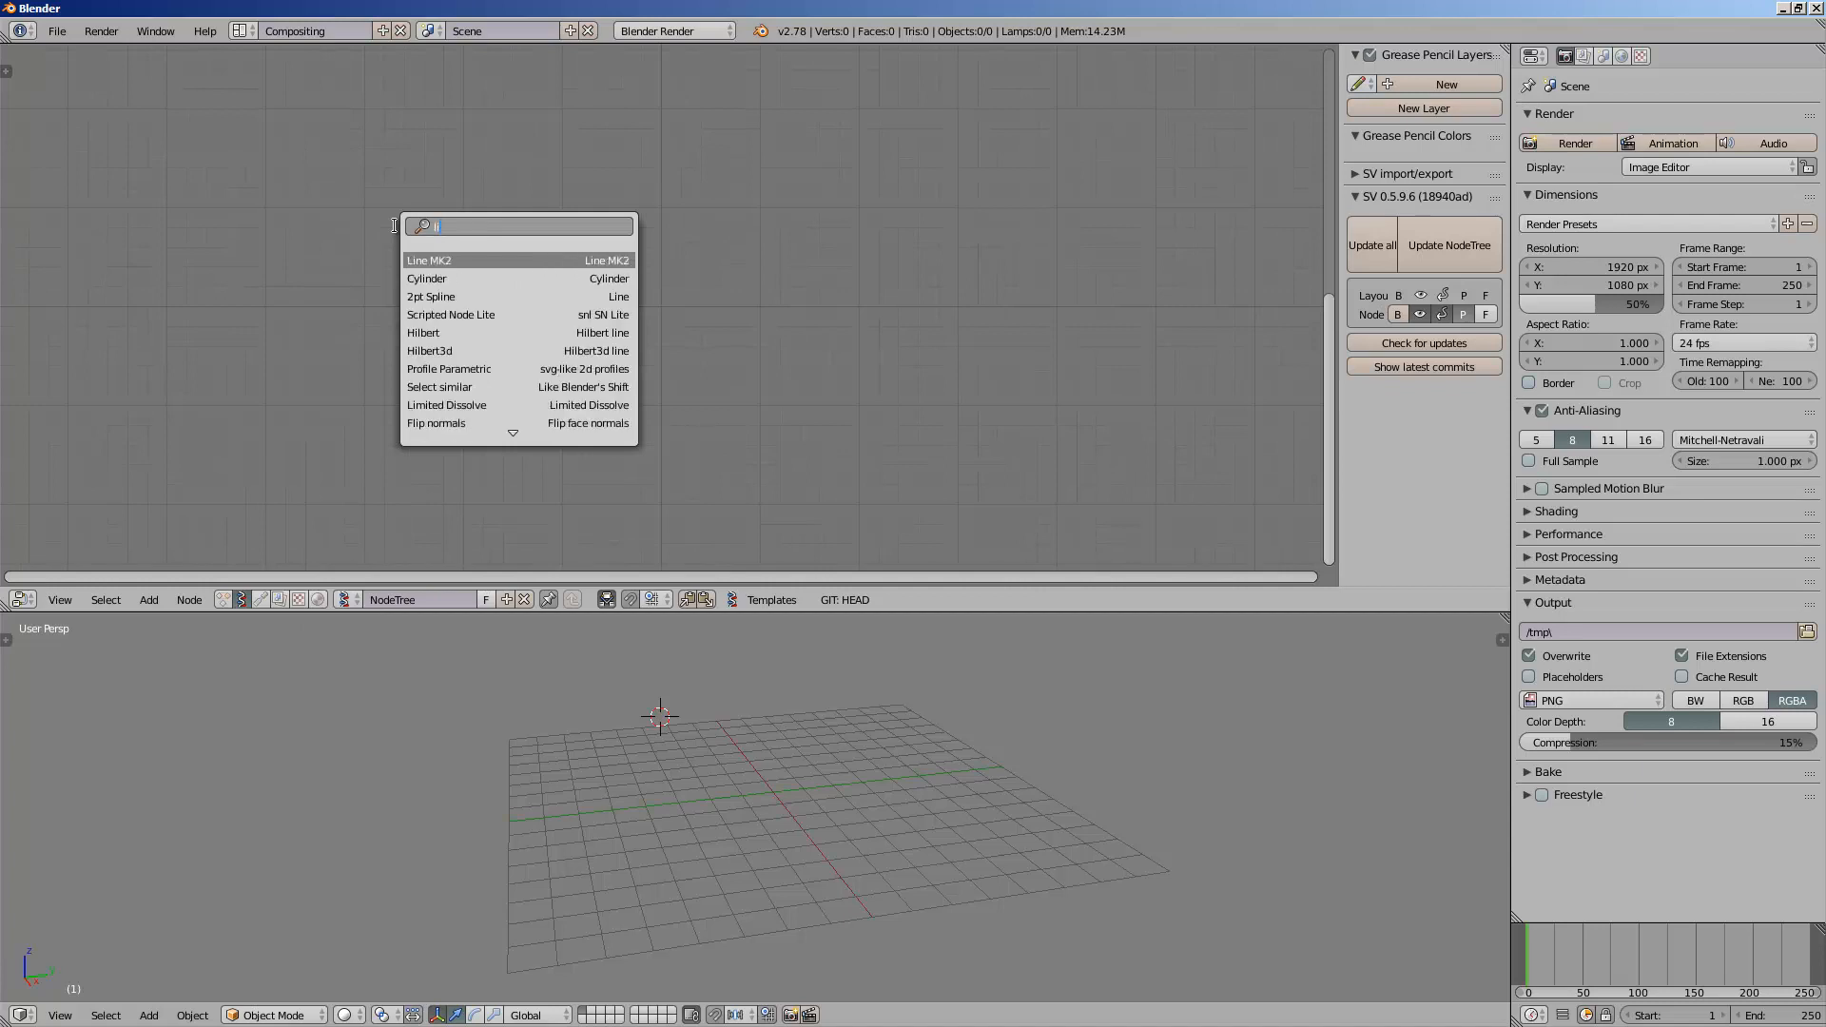
pyautogui.press('Return')
# - Add a Viewer Draw node beside the Line MK2 node
pyautogui.hotkey('shift', 'a')
pyautogui.click(750, 260)
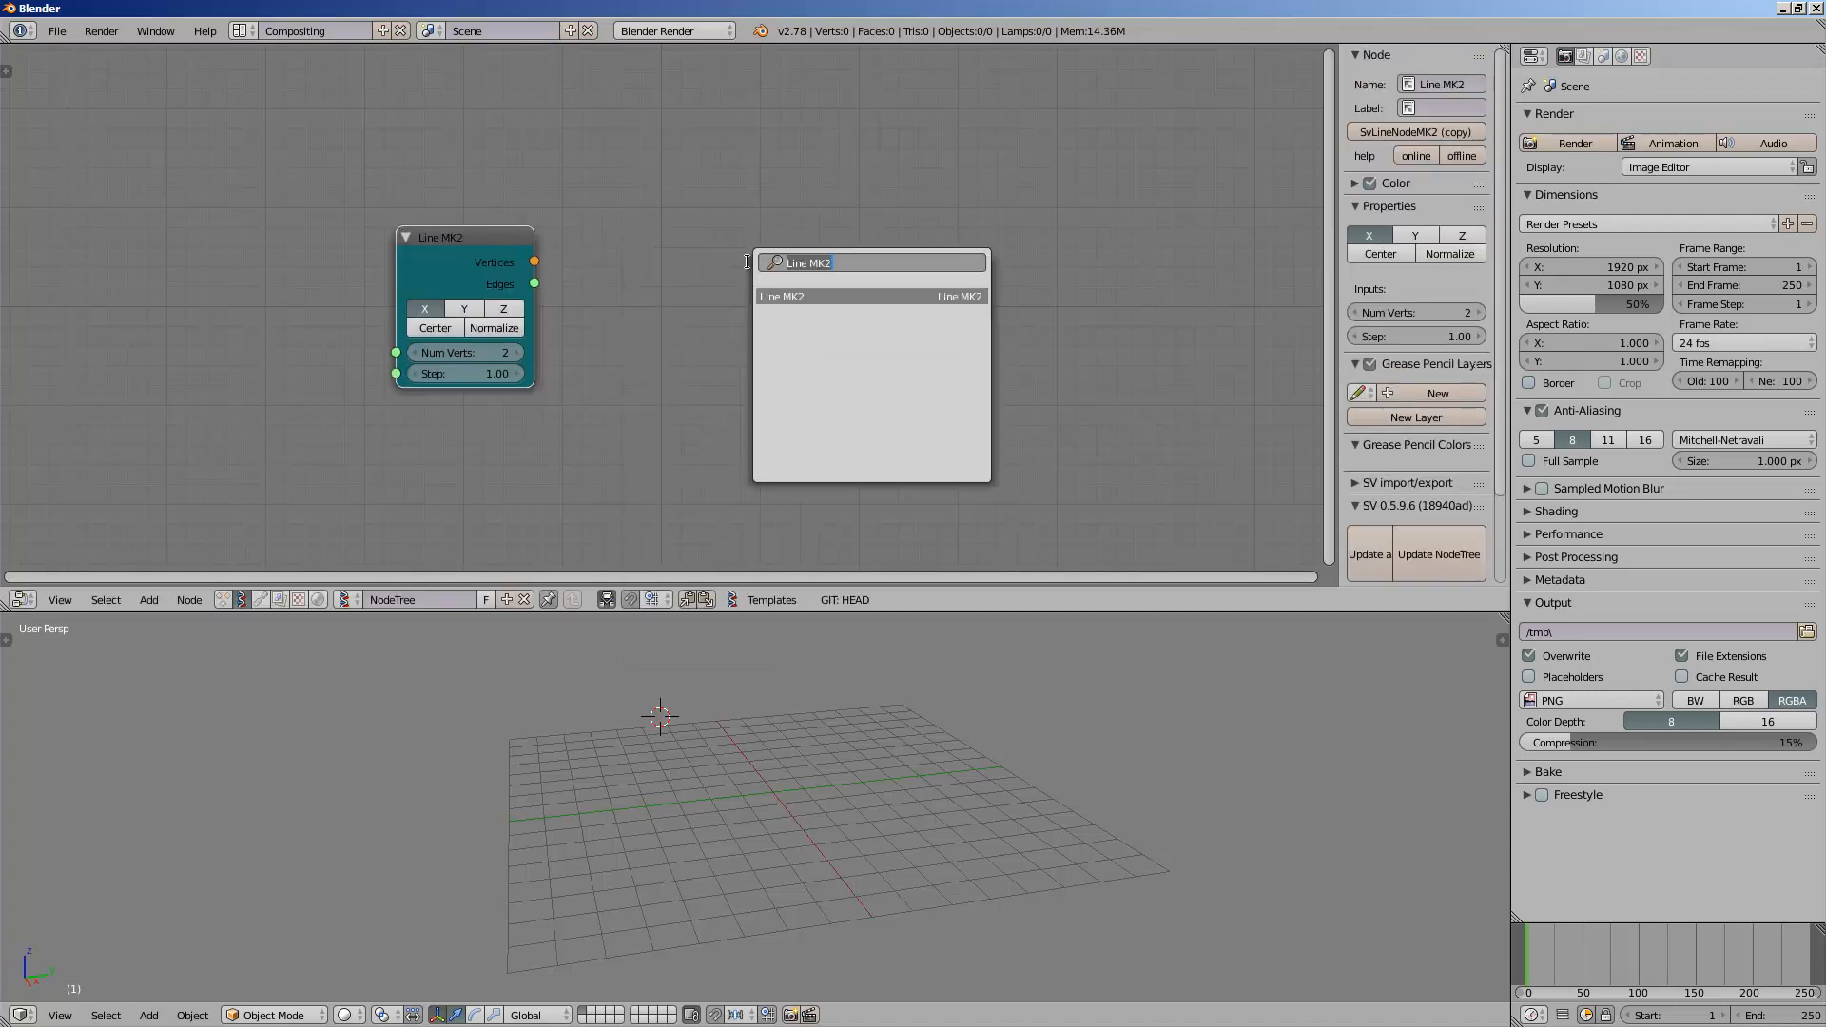
pyautogui.write('view')
pyautogui.press('Return')
pyautogui.click(691, 262)
pyautogui.scroll(2, 676, 263)
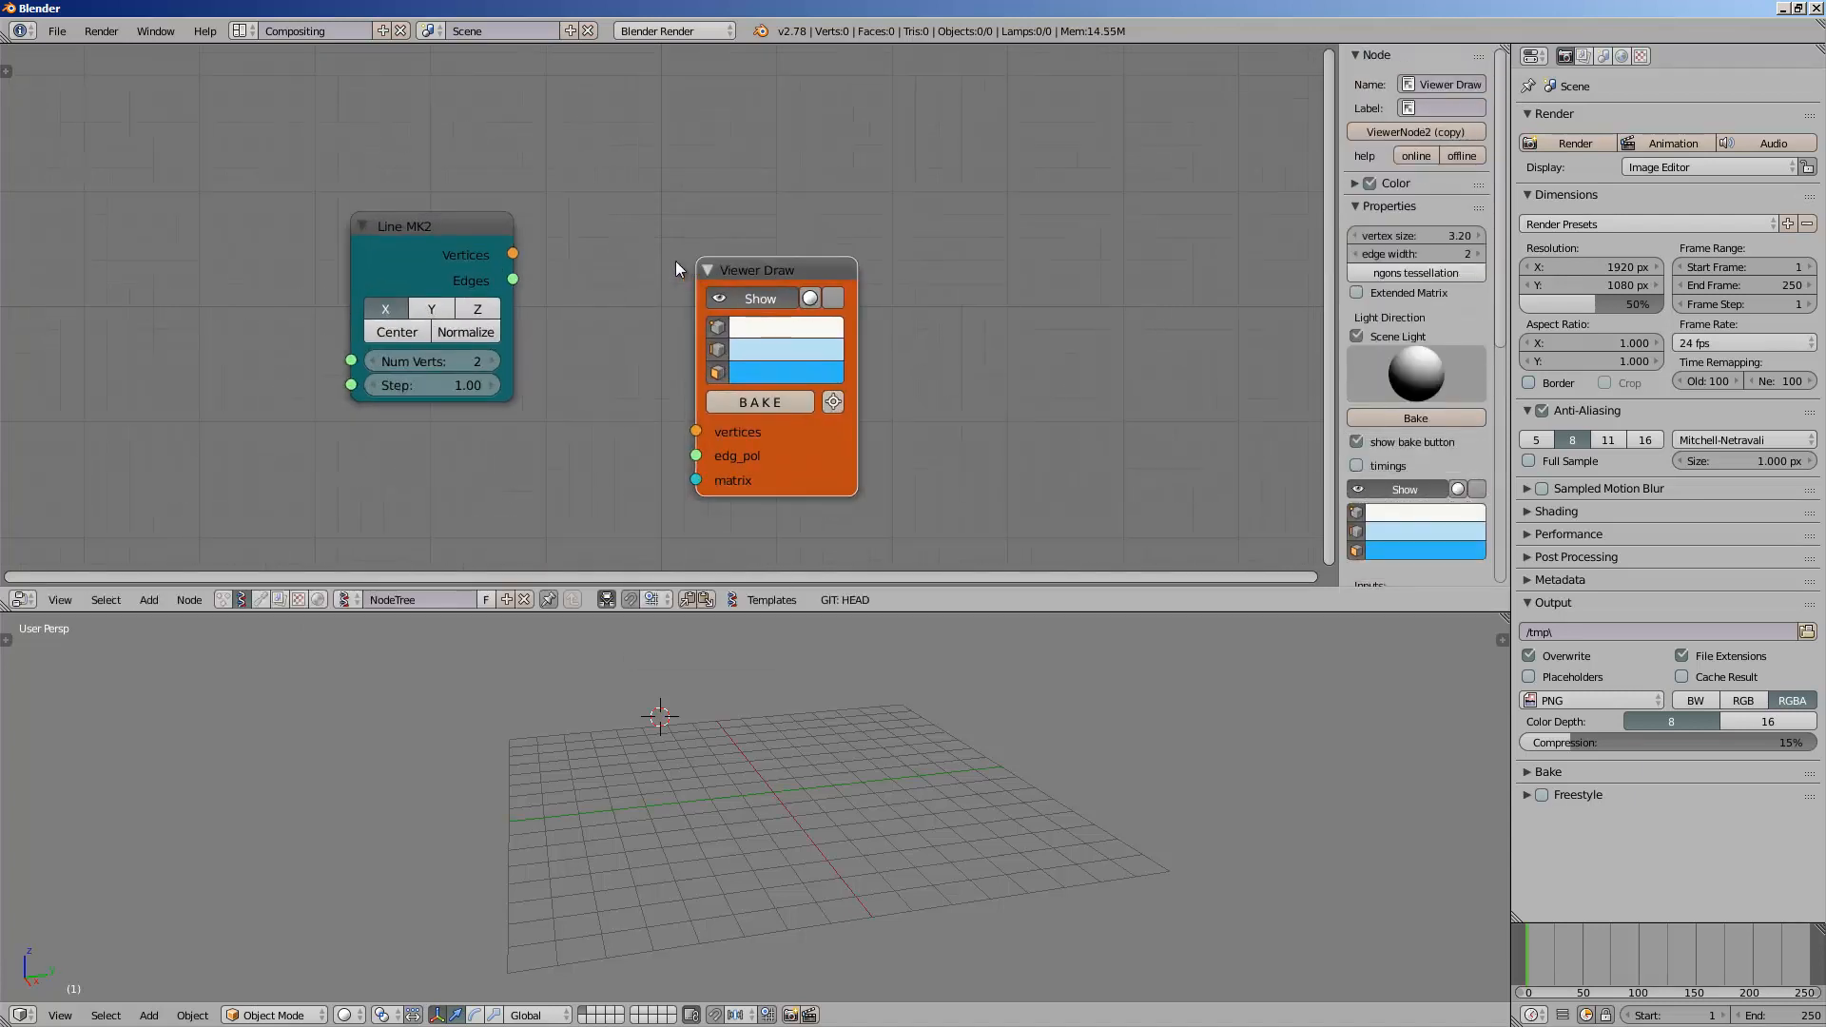
# - Link the Line MK2 vertices and edges outputs to the Viewer Draw vertices and edg_pol inputs, with the line direction set to Y
pyautogui.moveTo(517, 255); pyautogui.dragTo(705, 435)
pyautogui.moveTo(749, 618); pyautogui.dragTo(926, 829, button='middle')
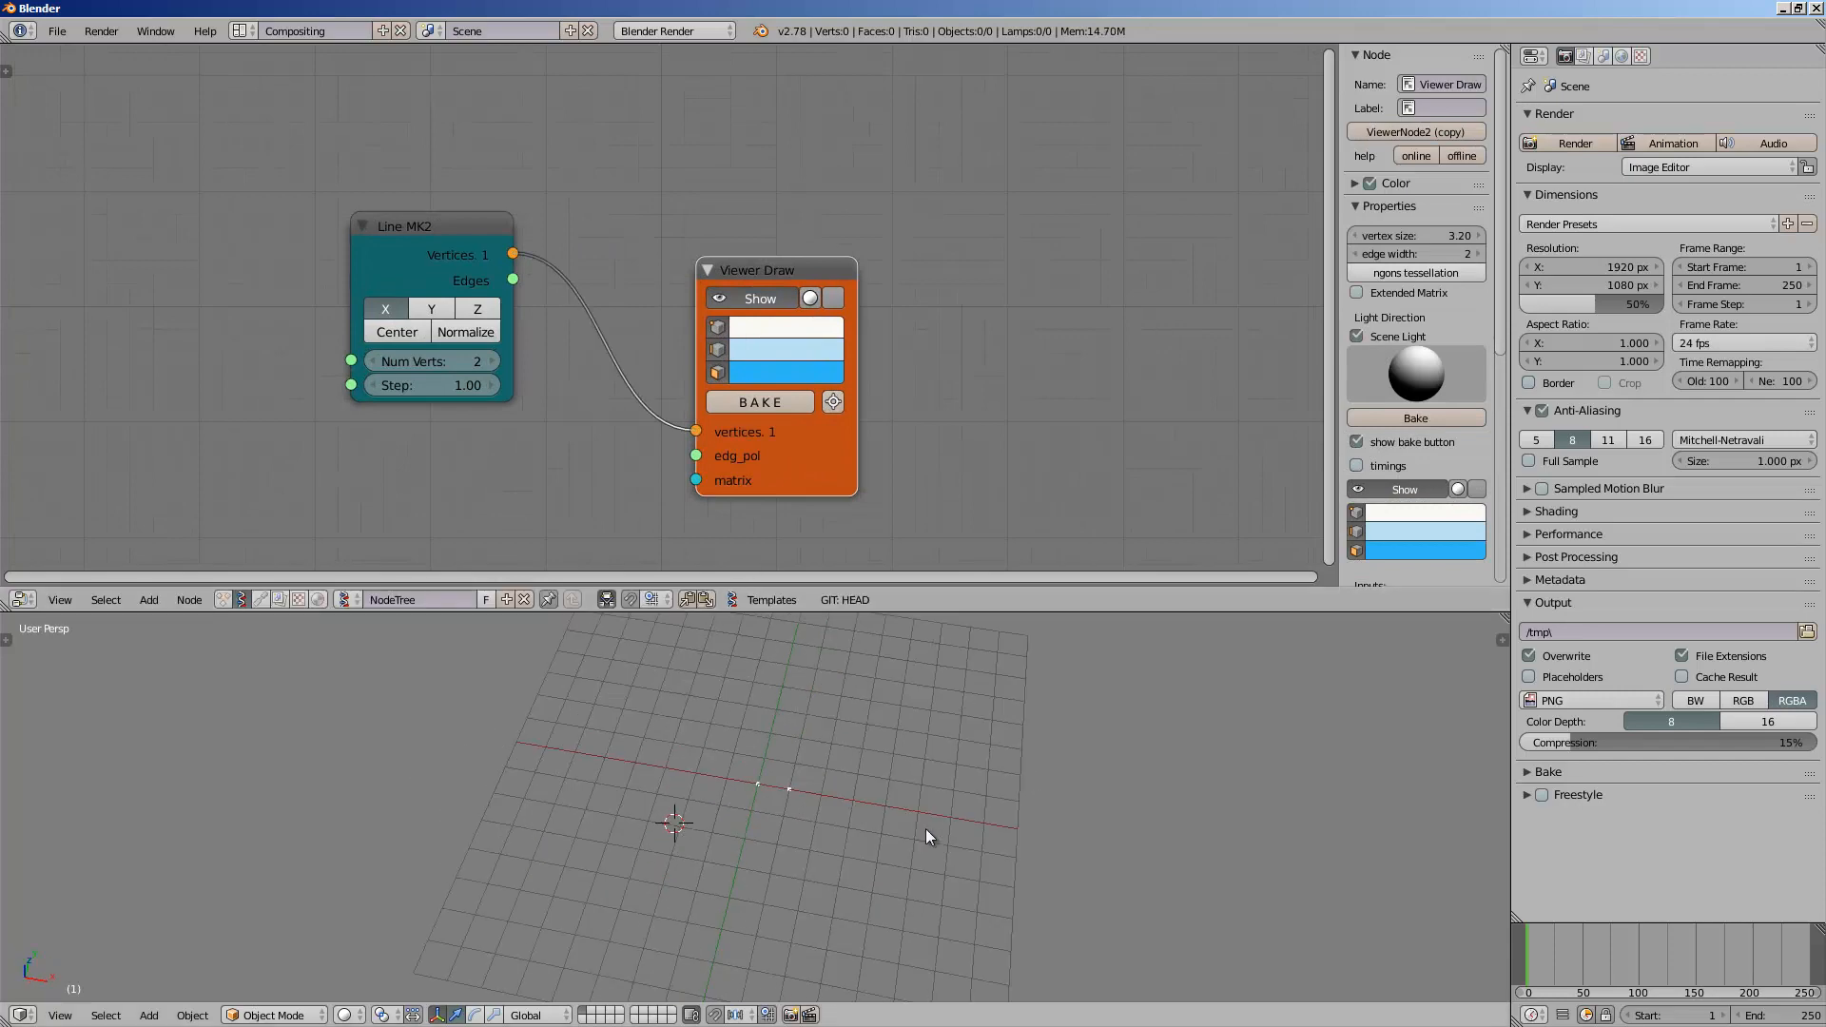
pyautogui.click(430, 308)
pyautogui.moveTo(517, 278); pyautogui.dragTo(721, 449)
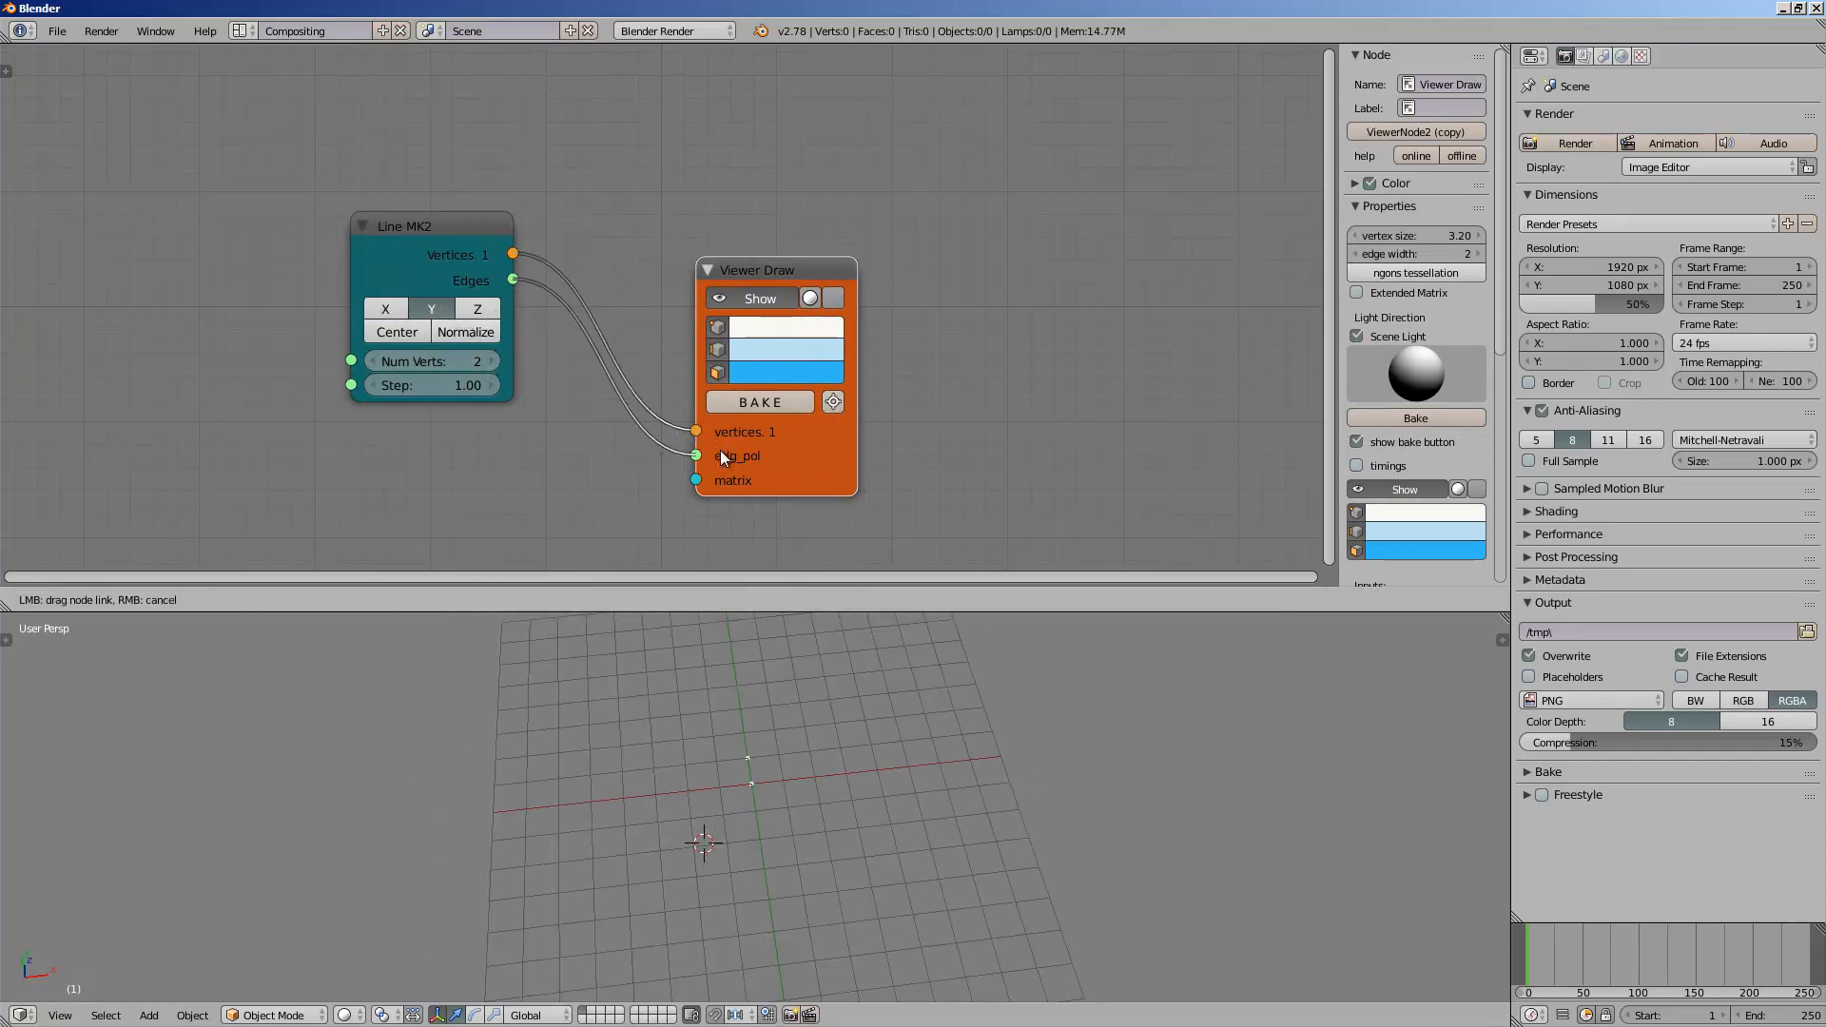
pyautogui.moveTo(836, 666); pyautogui.dragTo(446, 680, button='middle')
# - Set the Line MK2 node's Num Verts to 8
pyautogui.click(496, 366)
pyautogui.click(496, 367)
pyautogui.click(495, 366)
pyautogui.click(483, 362)
pyautogui.click(486, 363)
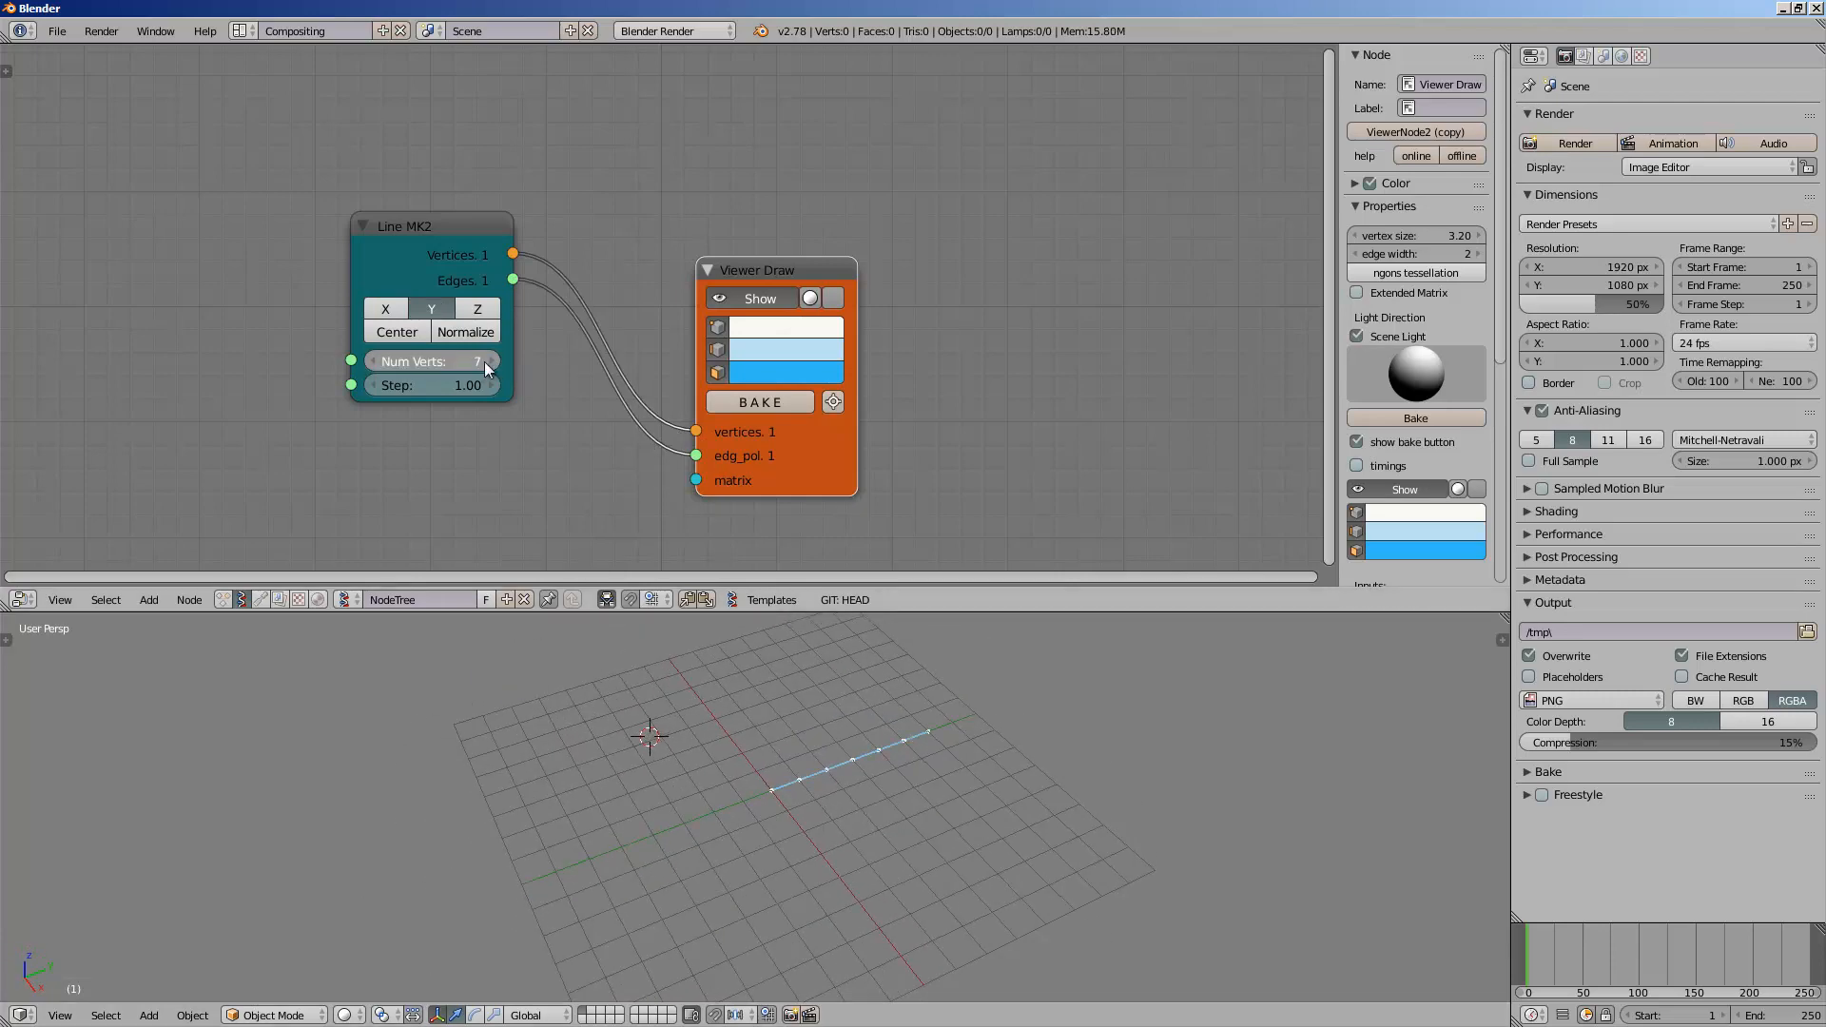
pyautogui.click(486, 362)
pyautogui.moveTo(882, 814); pyautogui.dragTo(694, 799, button='middle')
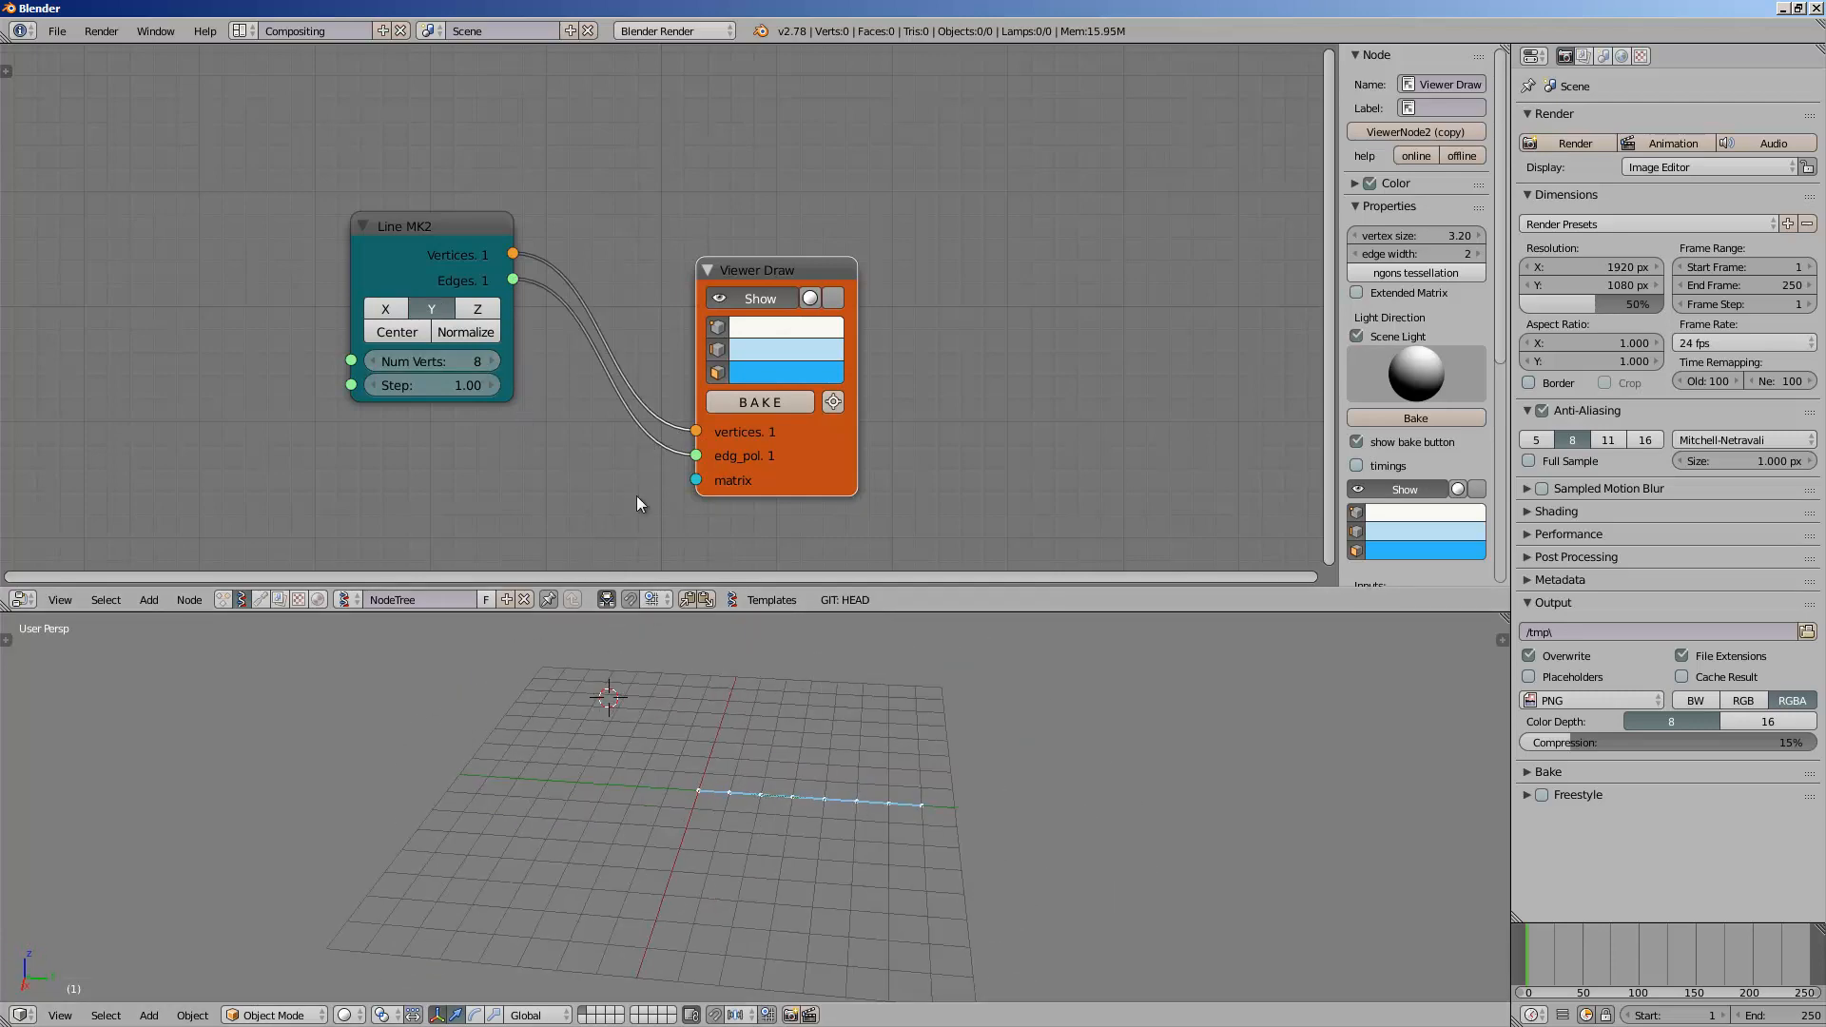
# - Set the line direction to Z and move the Viewer Draw node farther away from the Line MK2 node
pyautogui.click(479, 309)
pyautogui.moveTo(778, 732); pyautogui.dragTo(765, 836, button='middle')
pyautogui.moveTo(816, 448); pyautogui.dragTo(1029, 449)
pyautogui.moveTo(766, 713); pyautogui.dragTo(786, 713, button='middle')
# - Insert a Simple deformation node into the vertices link between the Line MK2 and Viewer Draw nodes
pyautogui.moveTo(726, 211); pyautogui.dragTo(659, 206, button='middle')
pyautogui.hotkey('shift', 'a')
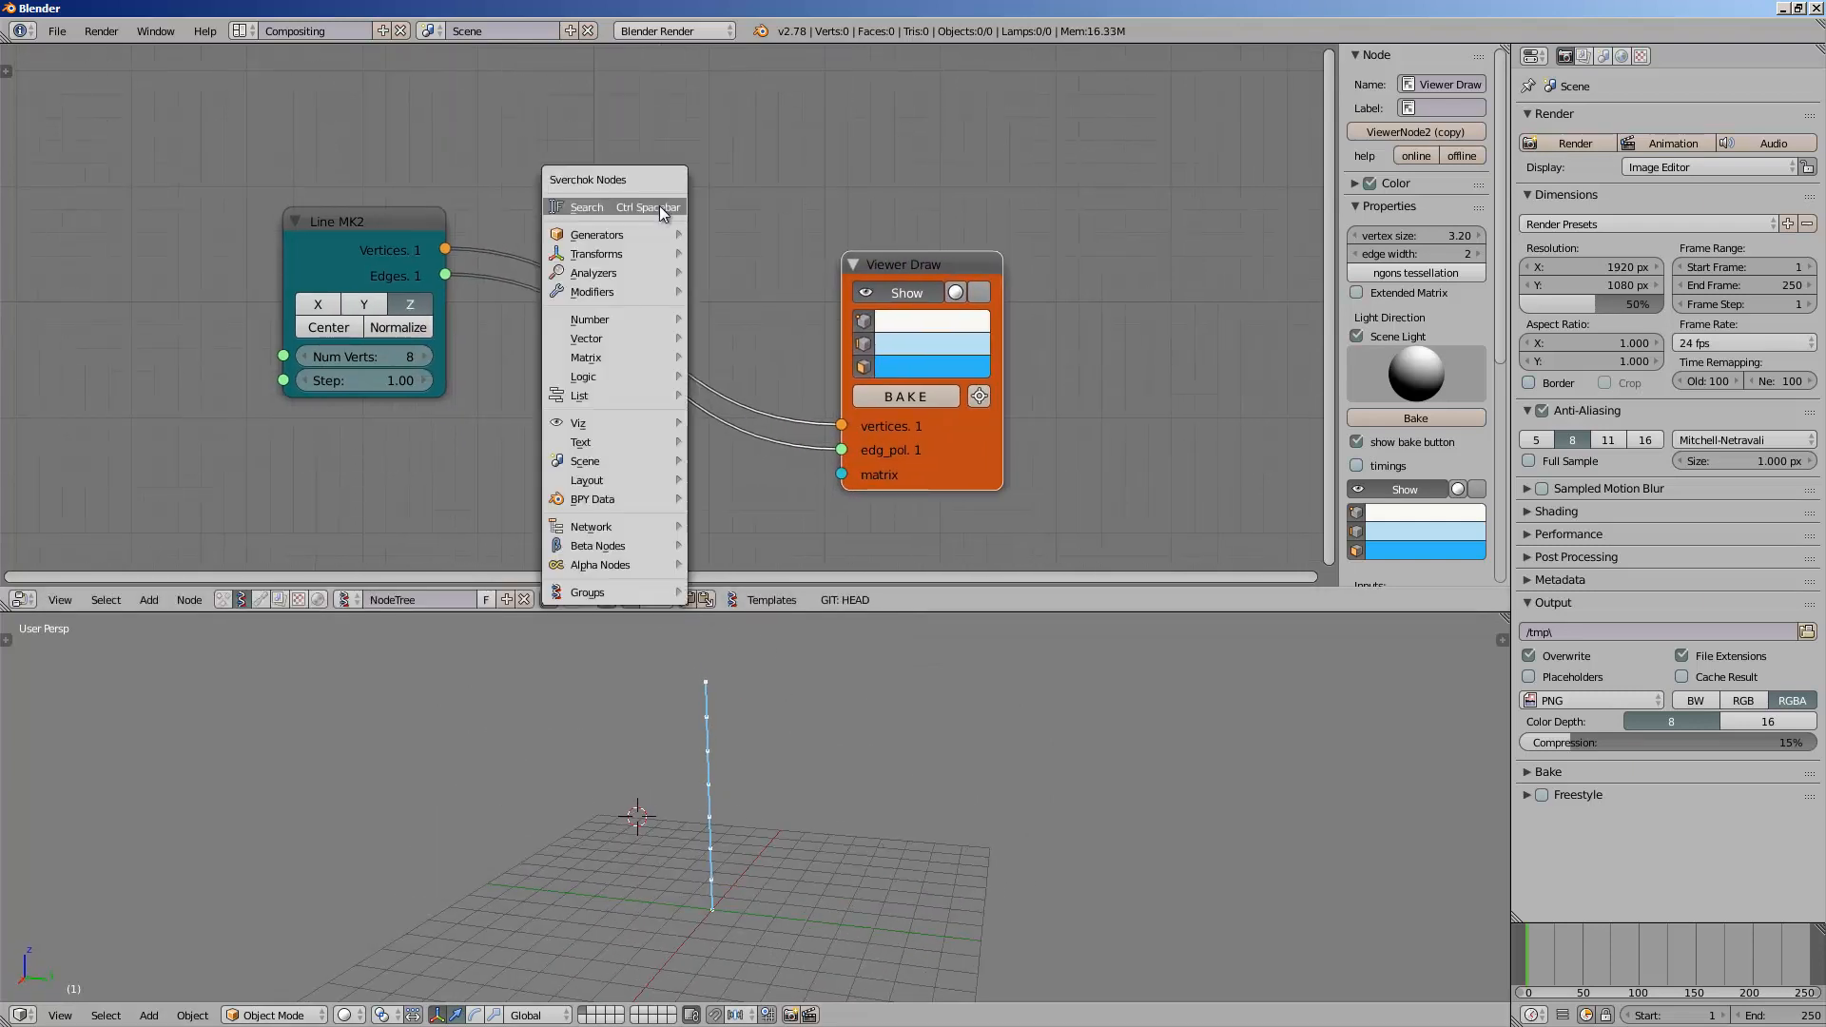
pyautogui.click(659, 205)
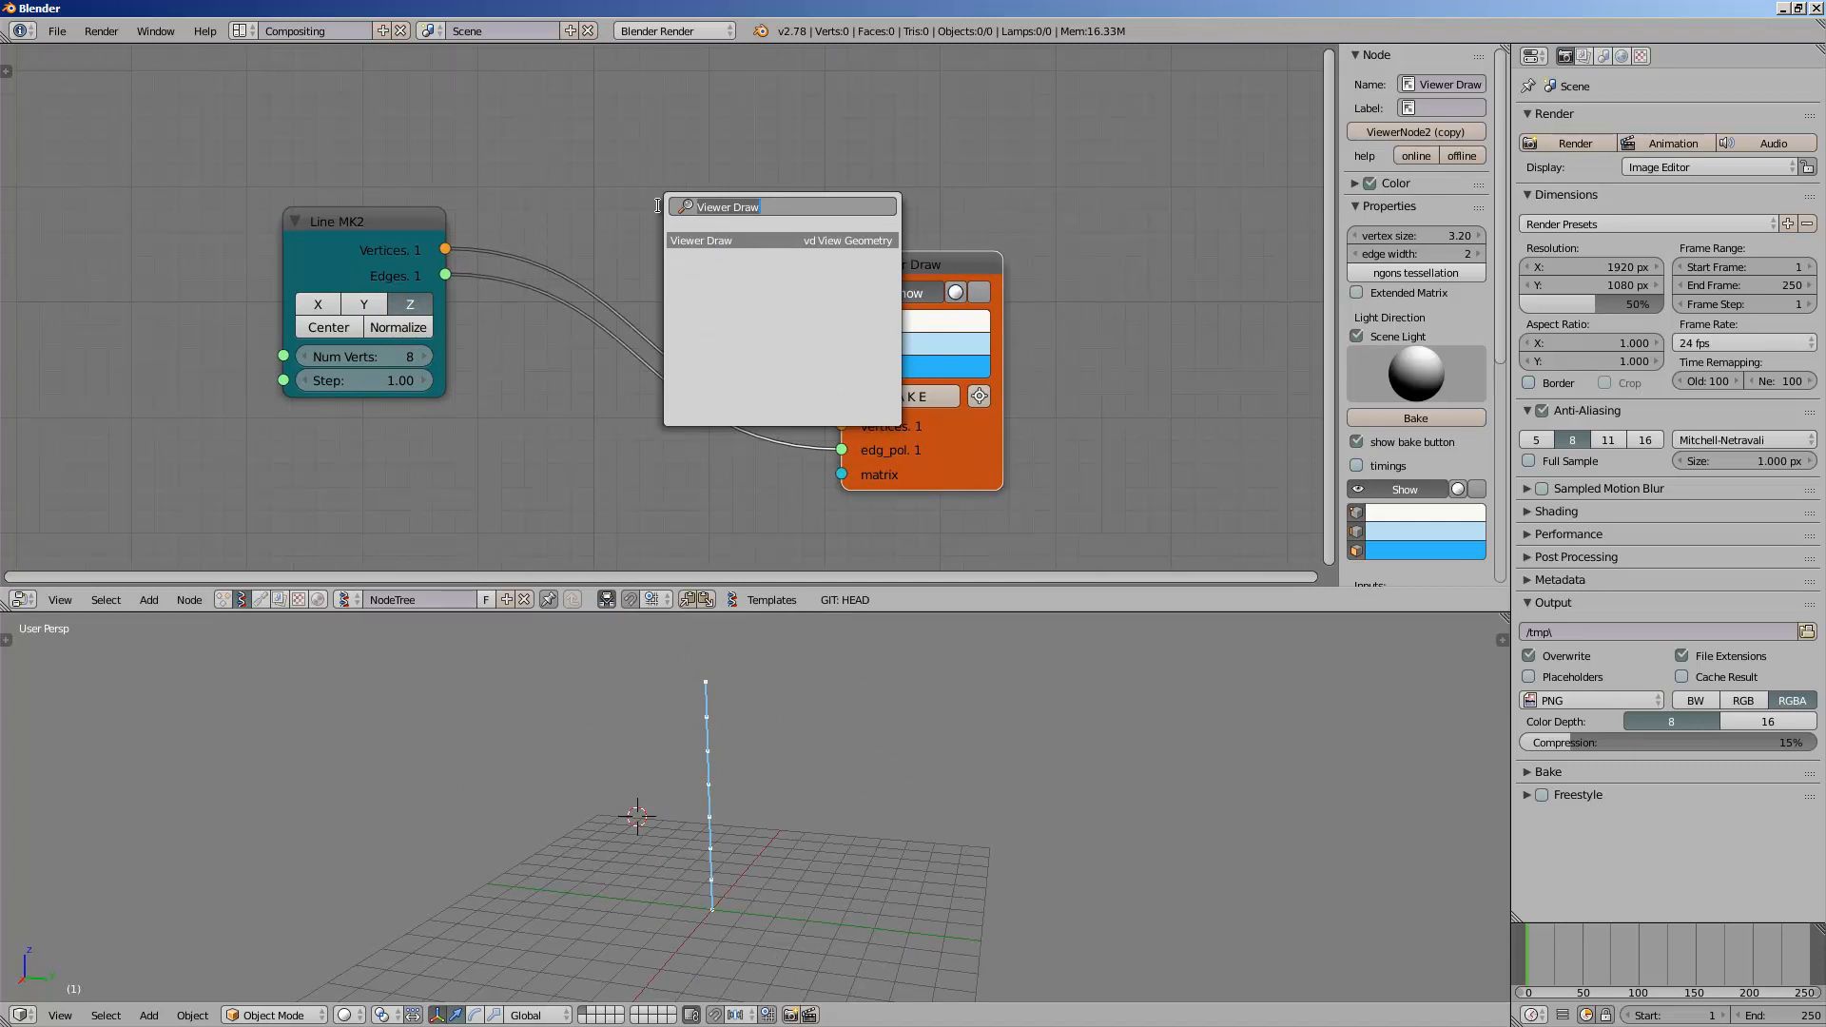
pyautogui.write('simple')
pyautogui.press('Return')
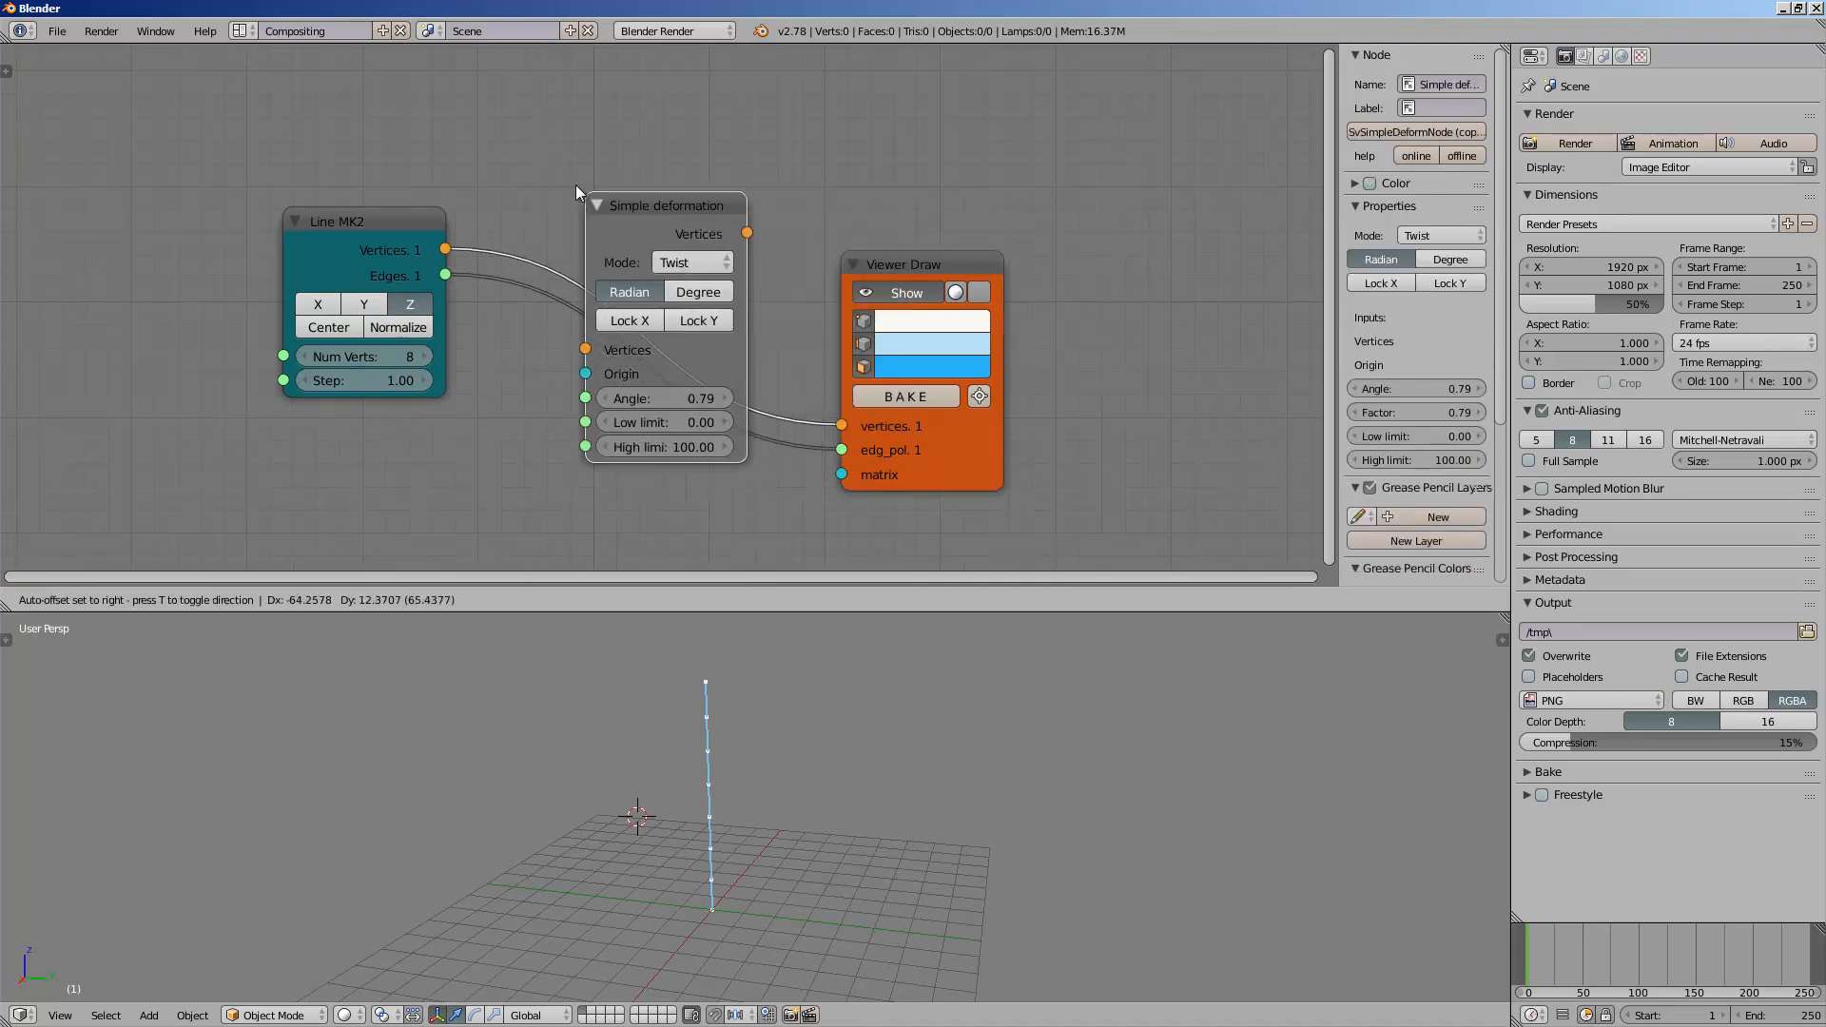
pyautogui.click(668, 132)
# - Space out the Line MK2 and Viewer Draw nodes to leave room around the Simple deformation node
pyautogui.moveTo(396, 223); pyautogui.dragTo(328, 247)
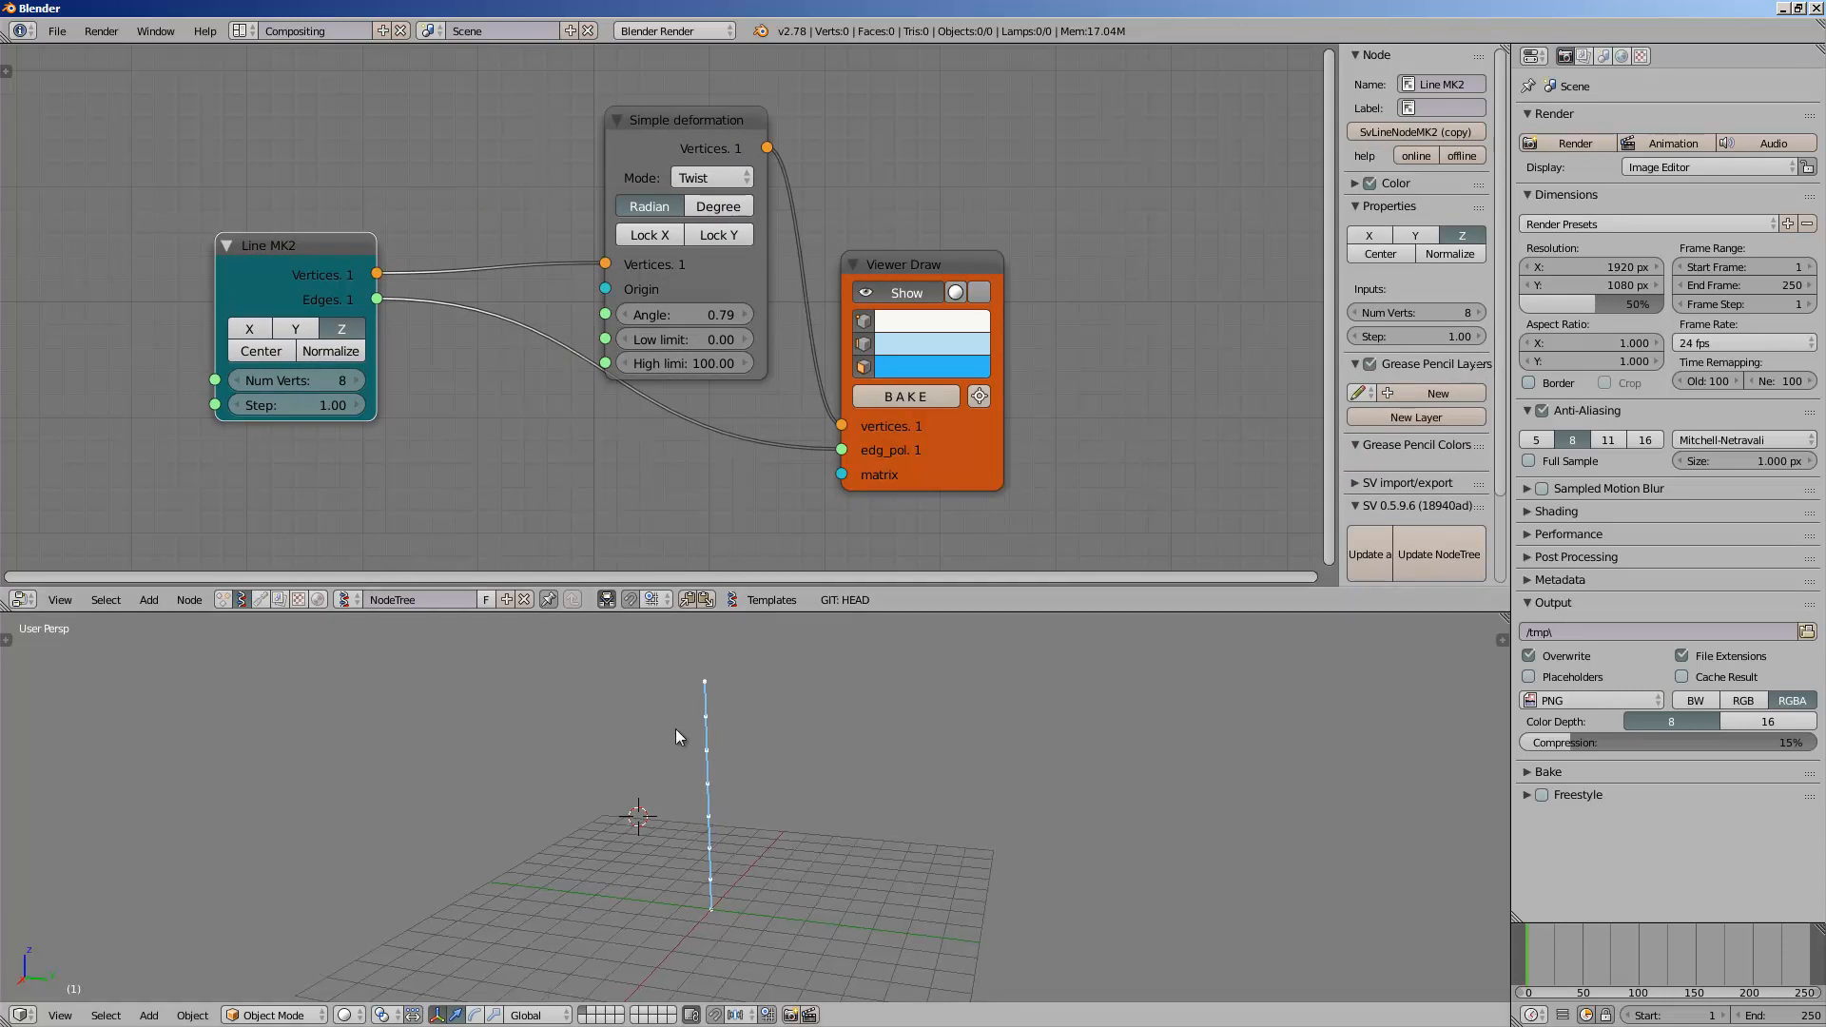
pyautogui.moveTo(914, 258); pyautogui.dragTo(1014, 272)
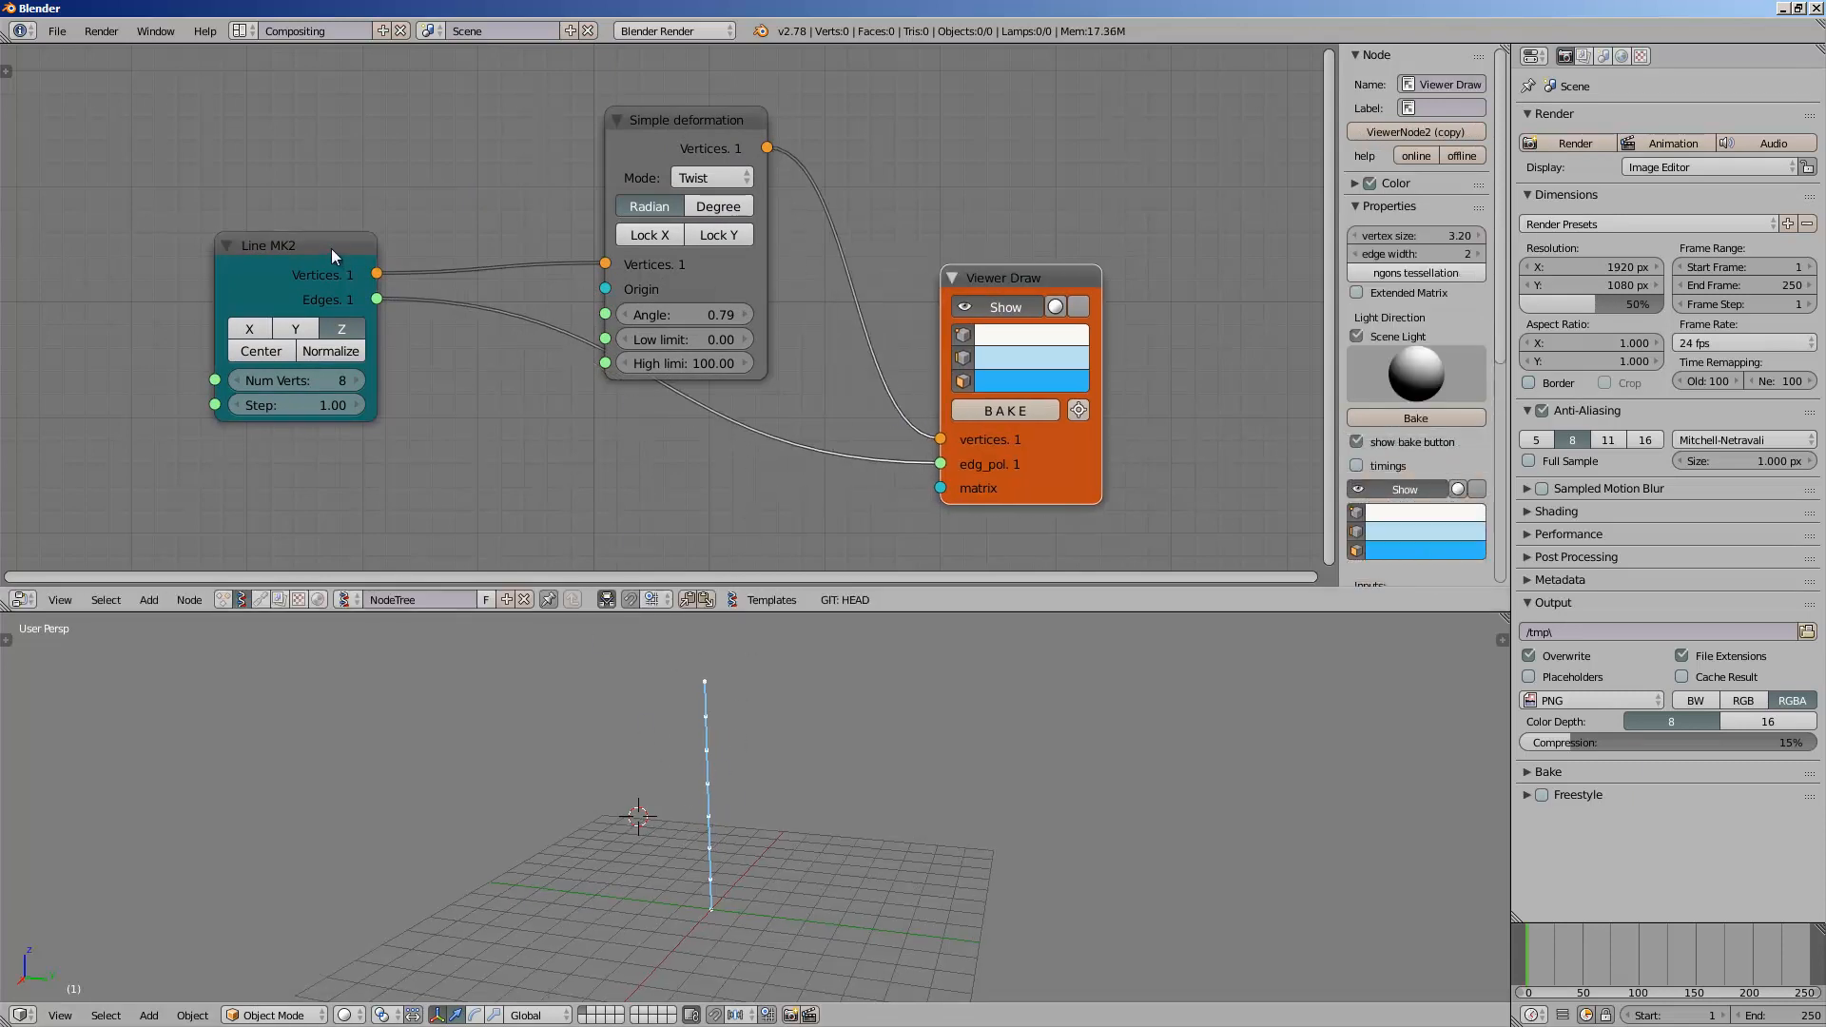
pyautogui.moveTo(329, 248); pyautogui.dragTo(247, 313)
pyautogui.moveTo(340, 299)
pyautogui.mouseDown(button='middle')
pyautogui.moveTo(369, 224)
pyautogui.moveTo(404, 283)
pyautogui.mouseUp(button='middle')
pyautogui.moveTo(317, 287); pyautogui.dragTo(263, 335)
# - Set the Simple deformation node's twist angle to 3.34
pyautogui.hotkey('shift', 'a')
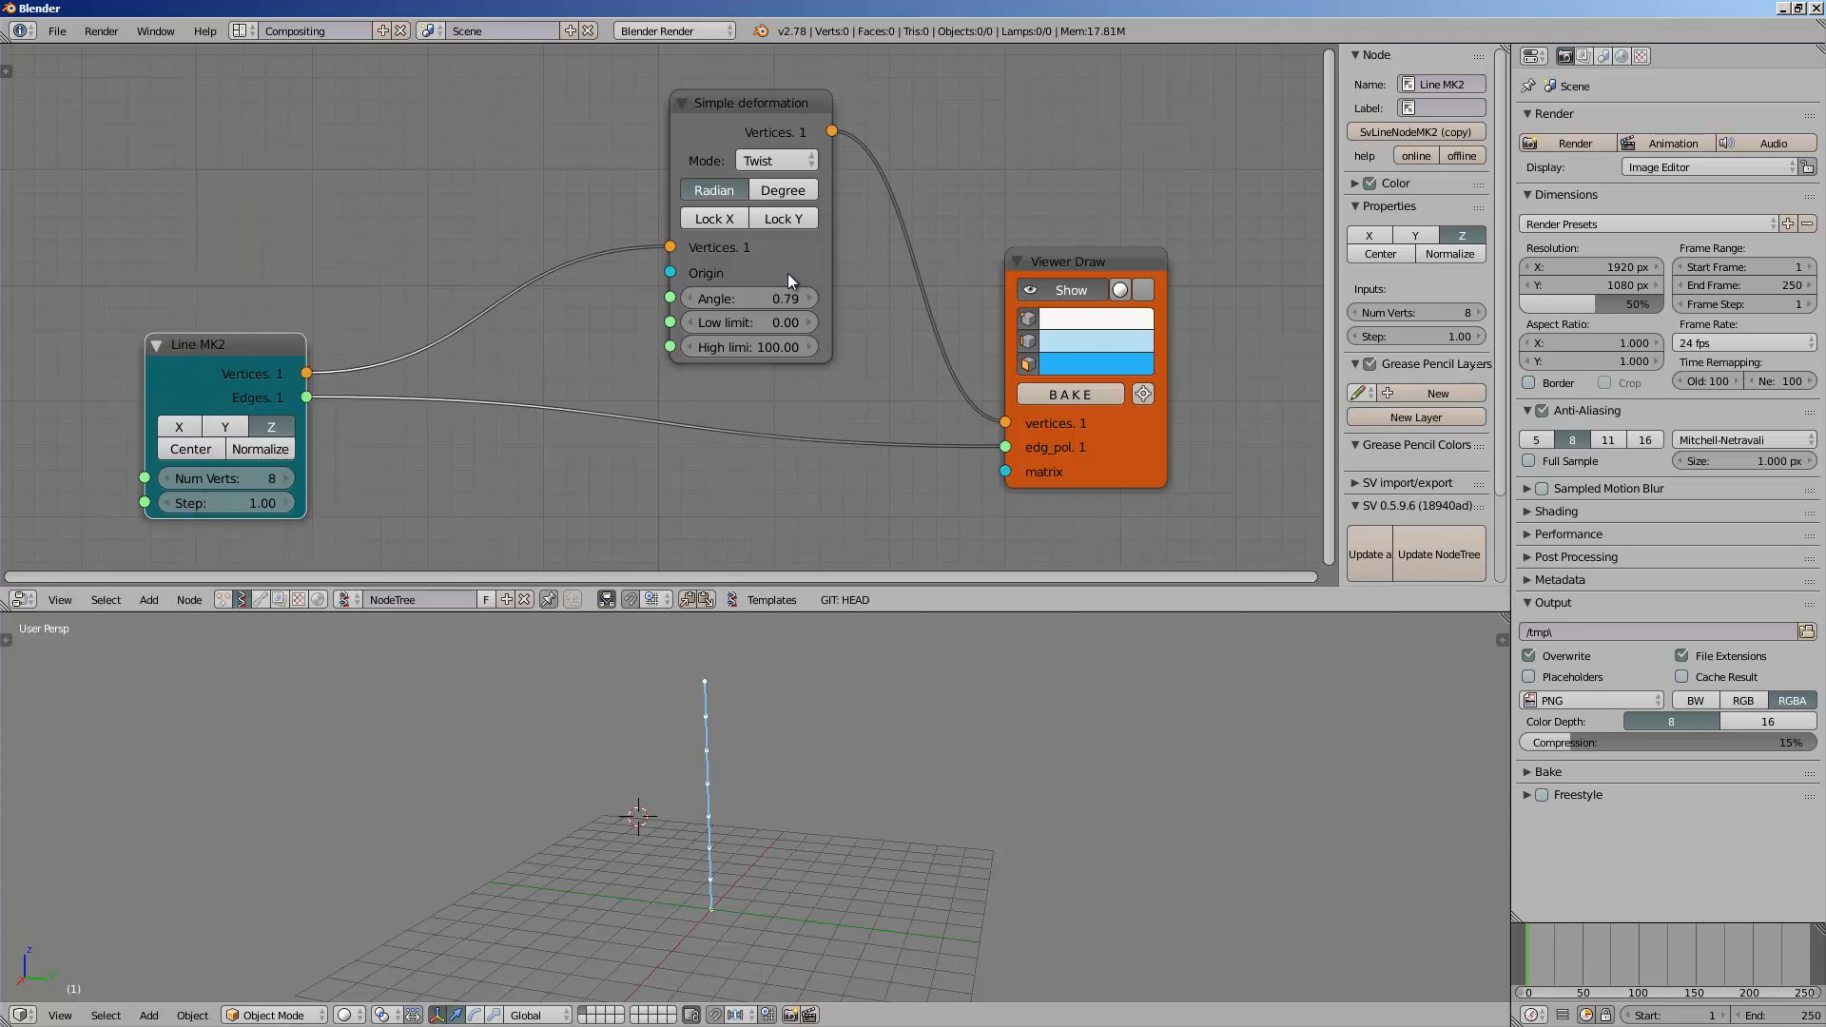
pyautogui.moveTo(852, 284); pyautogui.dragTo(917, 289)
pyautogui.moveTo(746, 772); pyautogui.dragTo(512, 778, button='middle')
# - Insert a Move node into the vertices link between the Line MK2 and Simple deformation nodes
pyautogui.hotkey('shift', 'a')
pyautogui.click(301, 219)
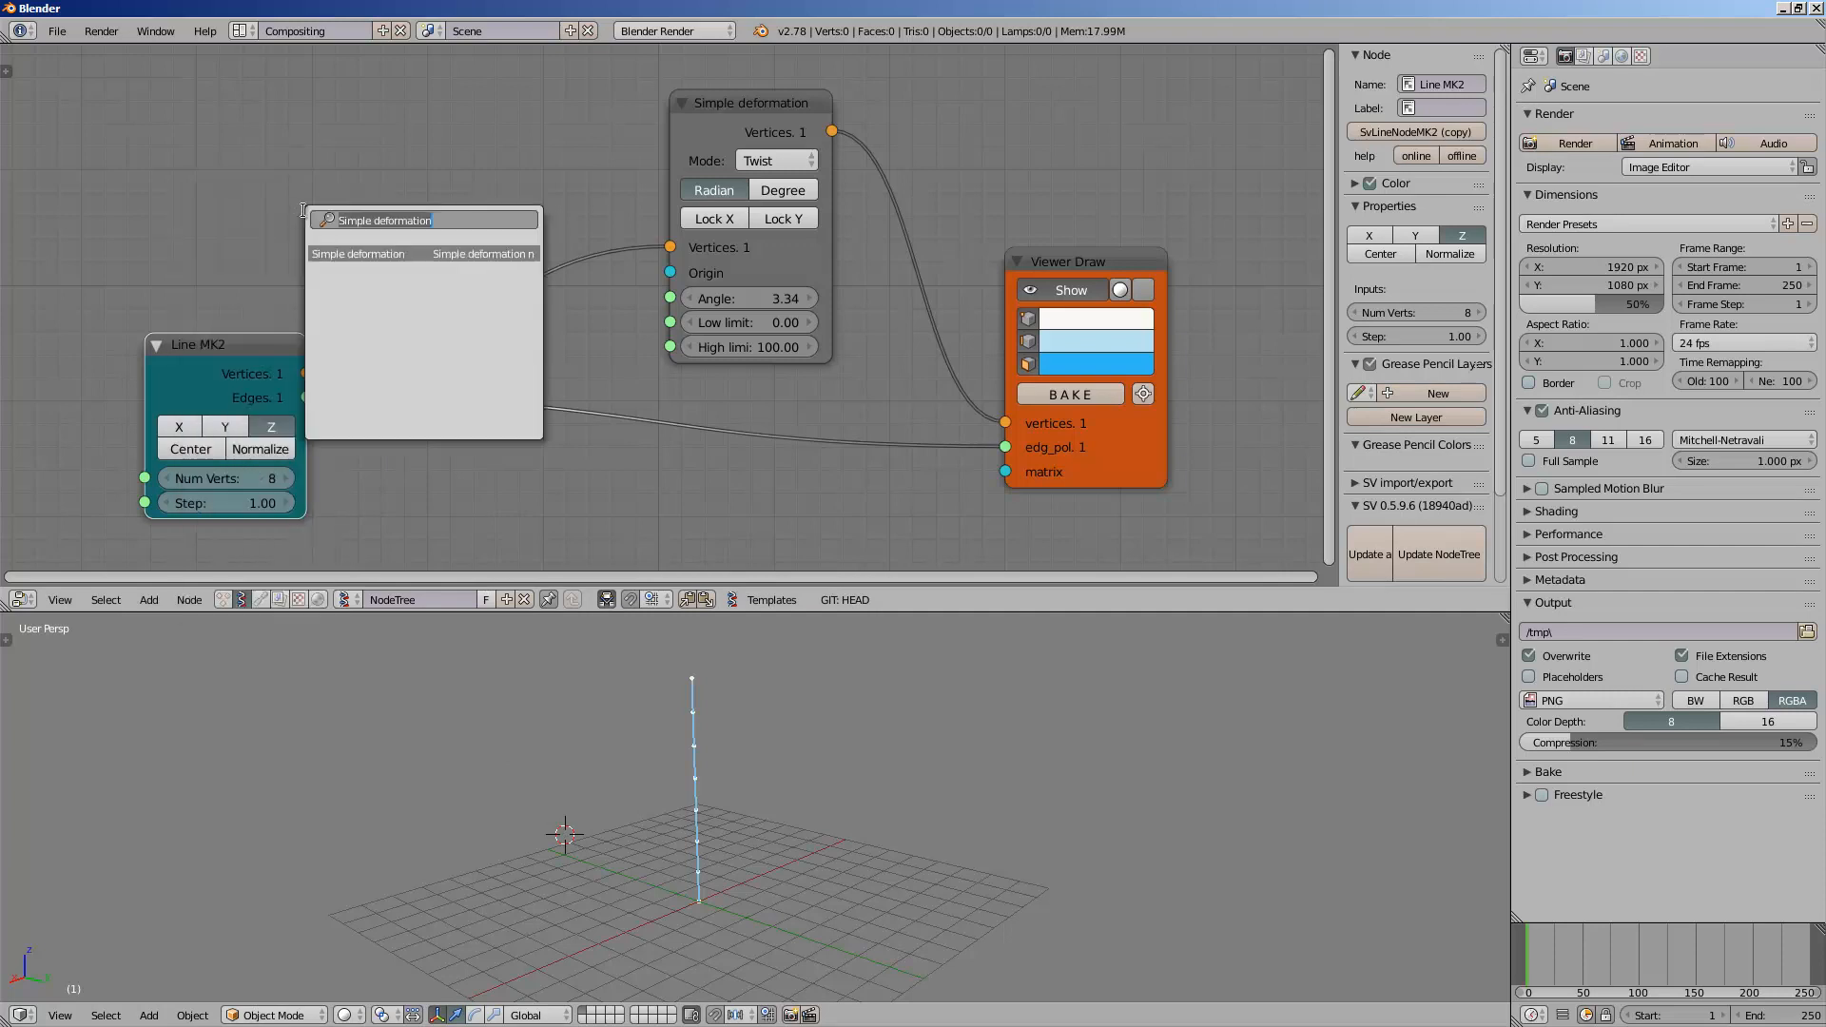
pyautogui.write('move')
pyautogui.press('Return')
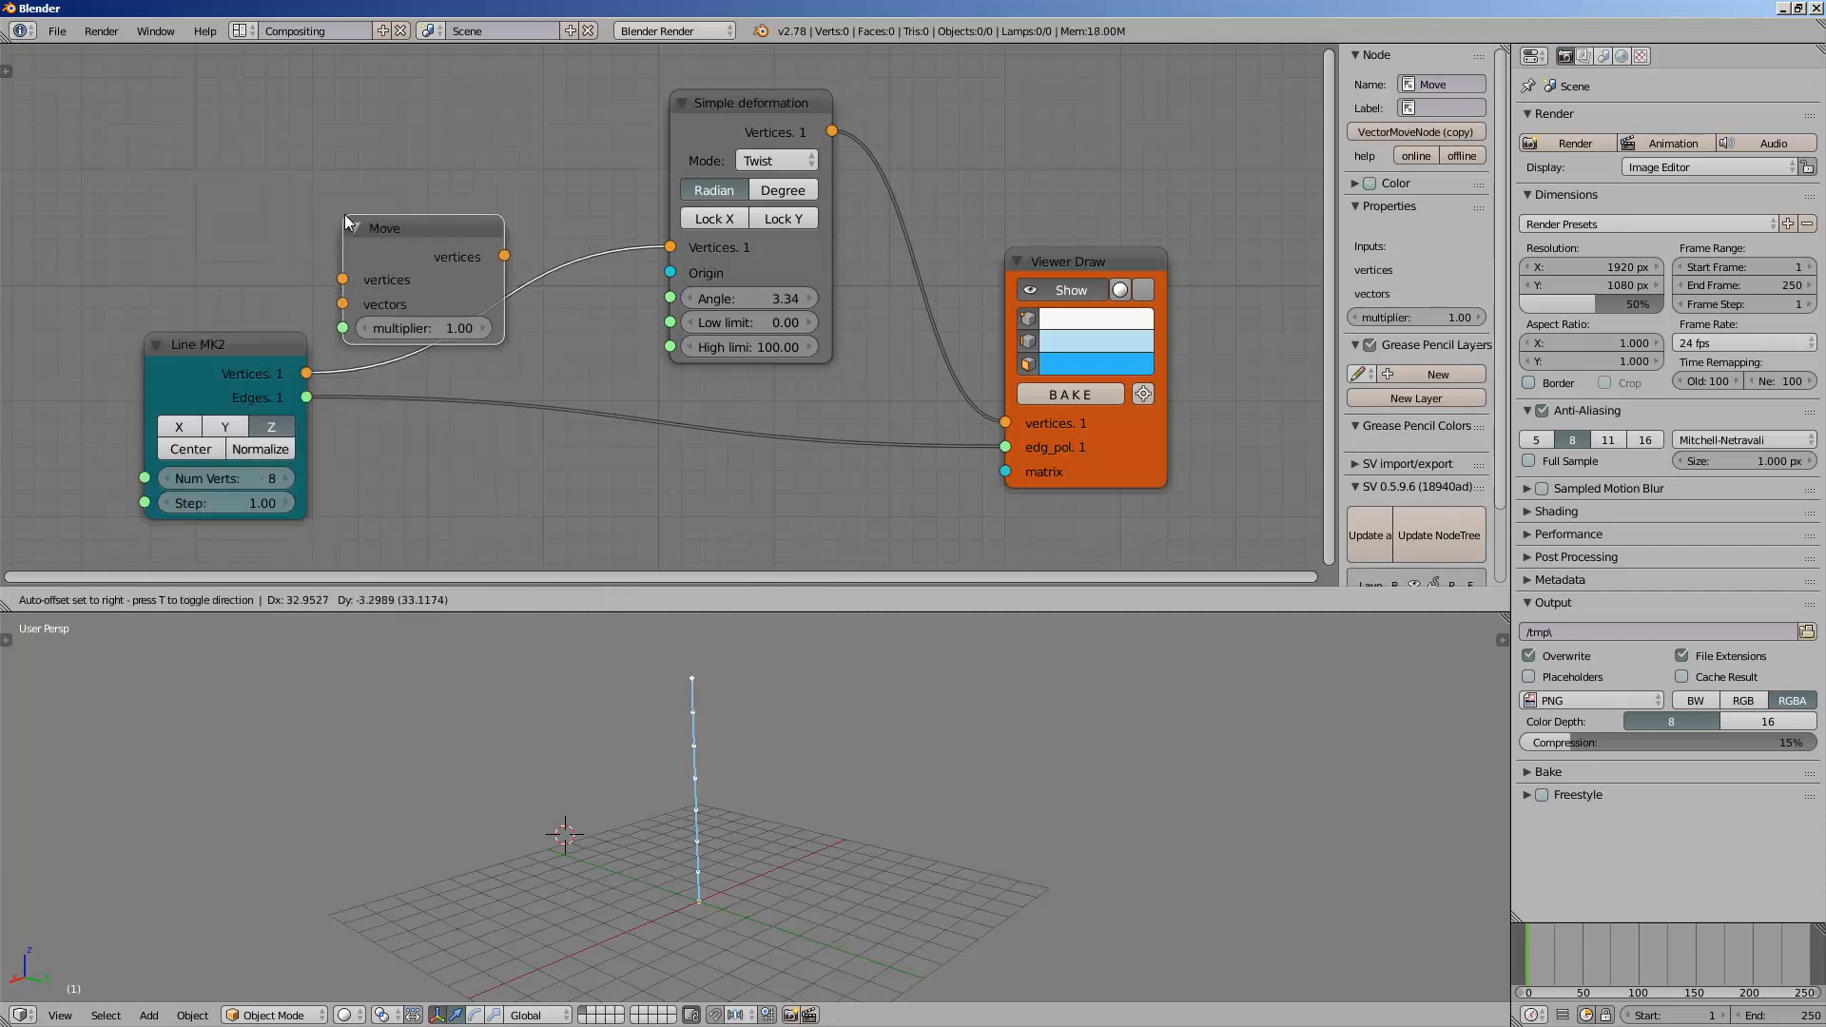
pyautogui.click(345, 214)
# - Add a Vector in node and link its vectors output to the Move node's vectors input
pyautogui.hotkey('shift', 'a')
pyautogui.click(140, 134)
pyautogui.write('vec')
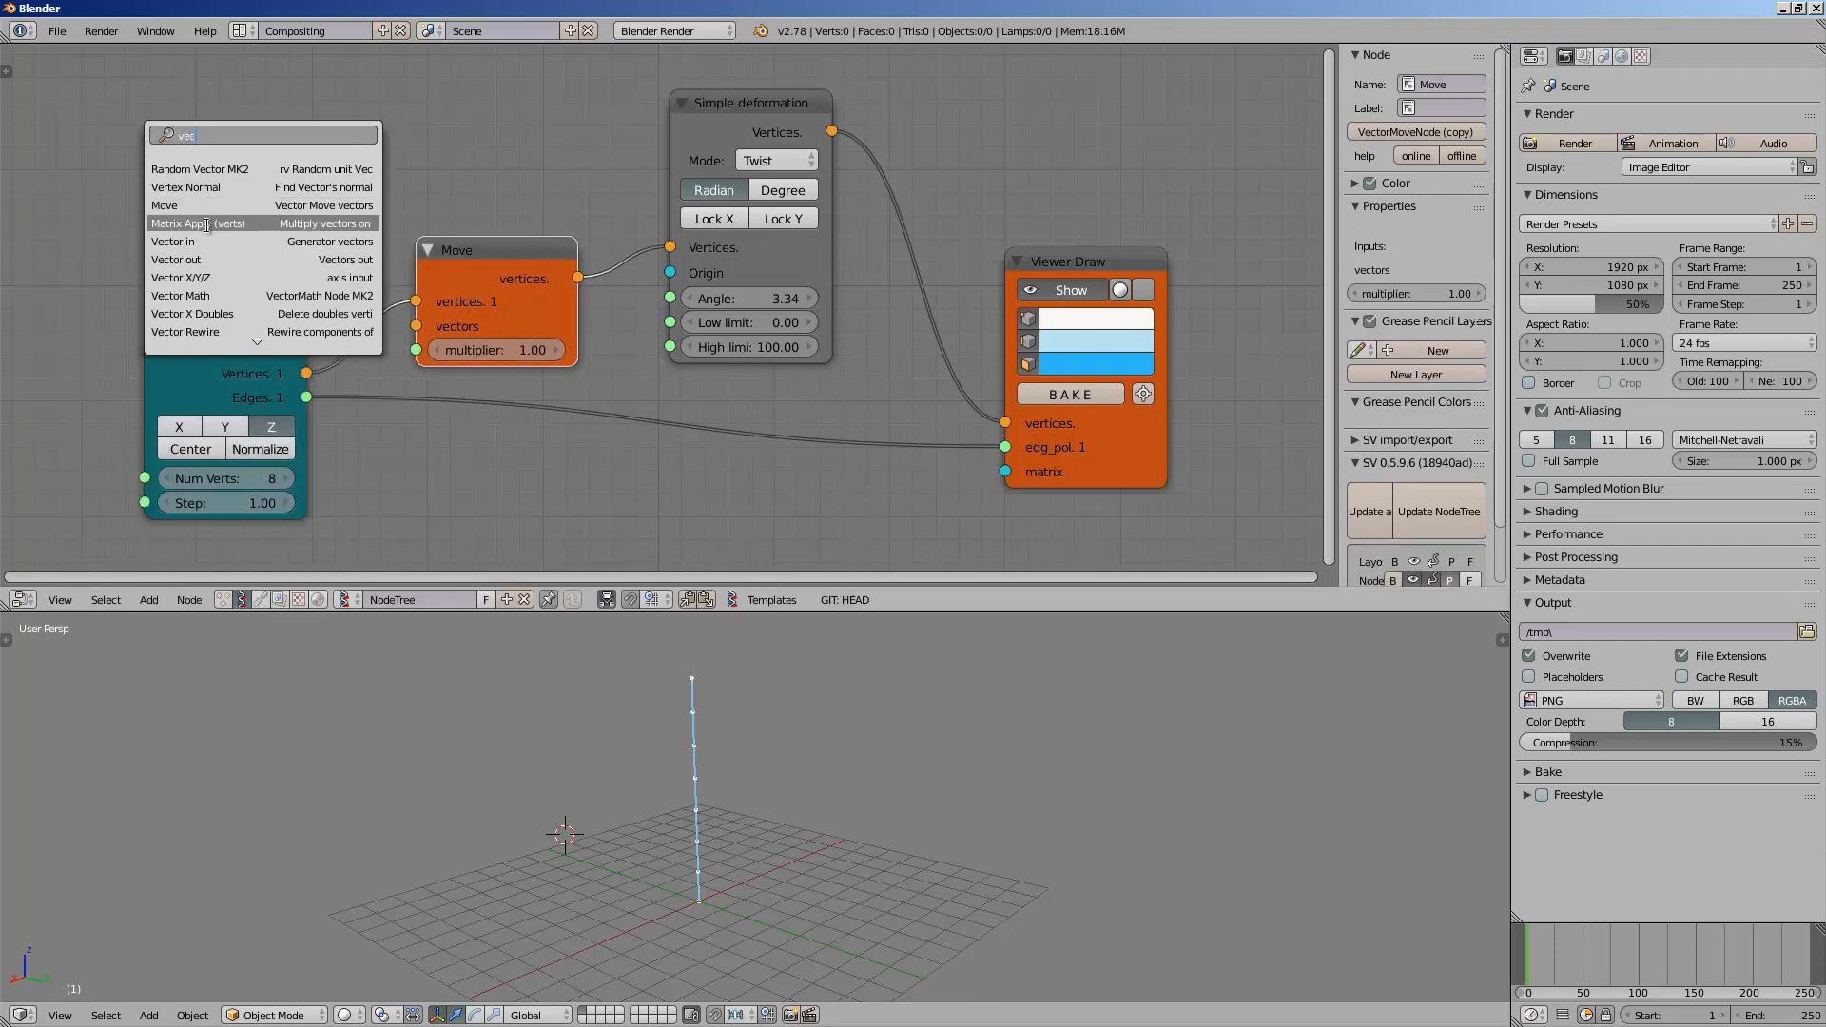
pyautogui.click(172, 241)
pyautogui.moveTo(270, 162); pyautogui.dragTo(417, 328)
pyautogui.moveTo(715, 758); pyautogui.dragTo(740, 748, button='middle')
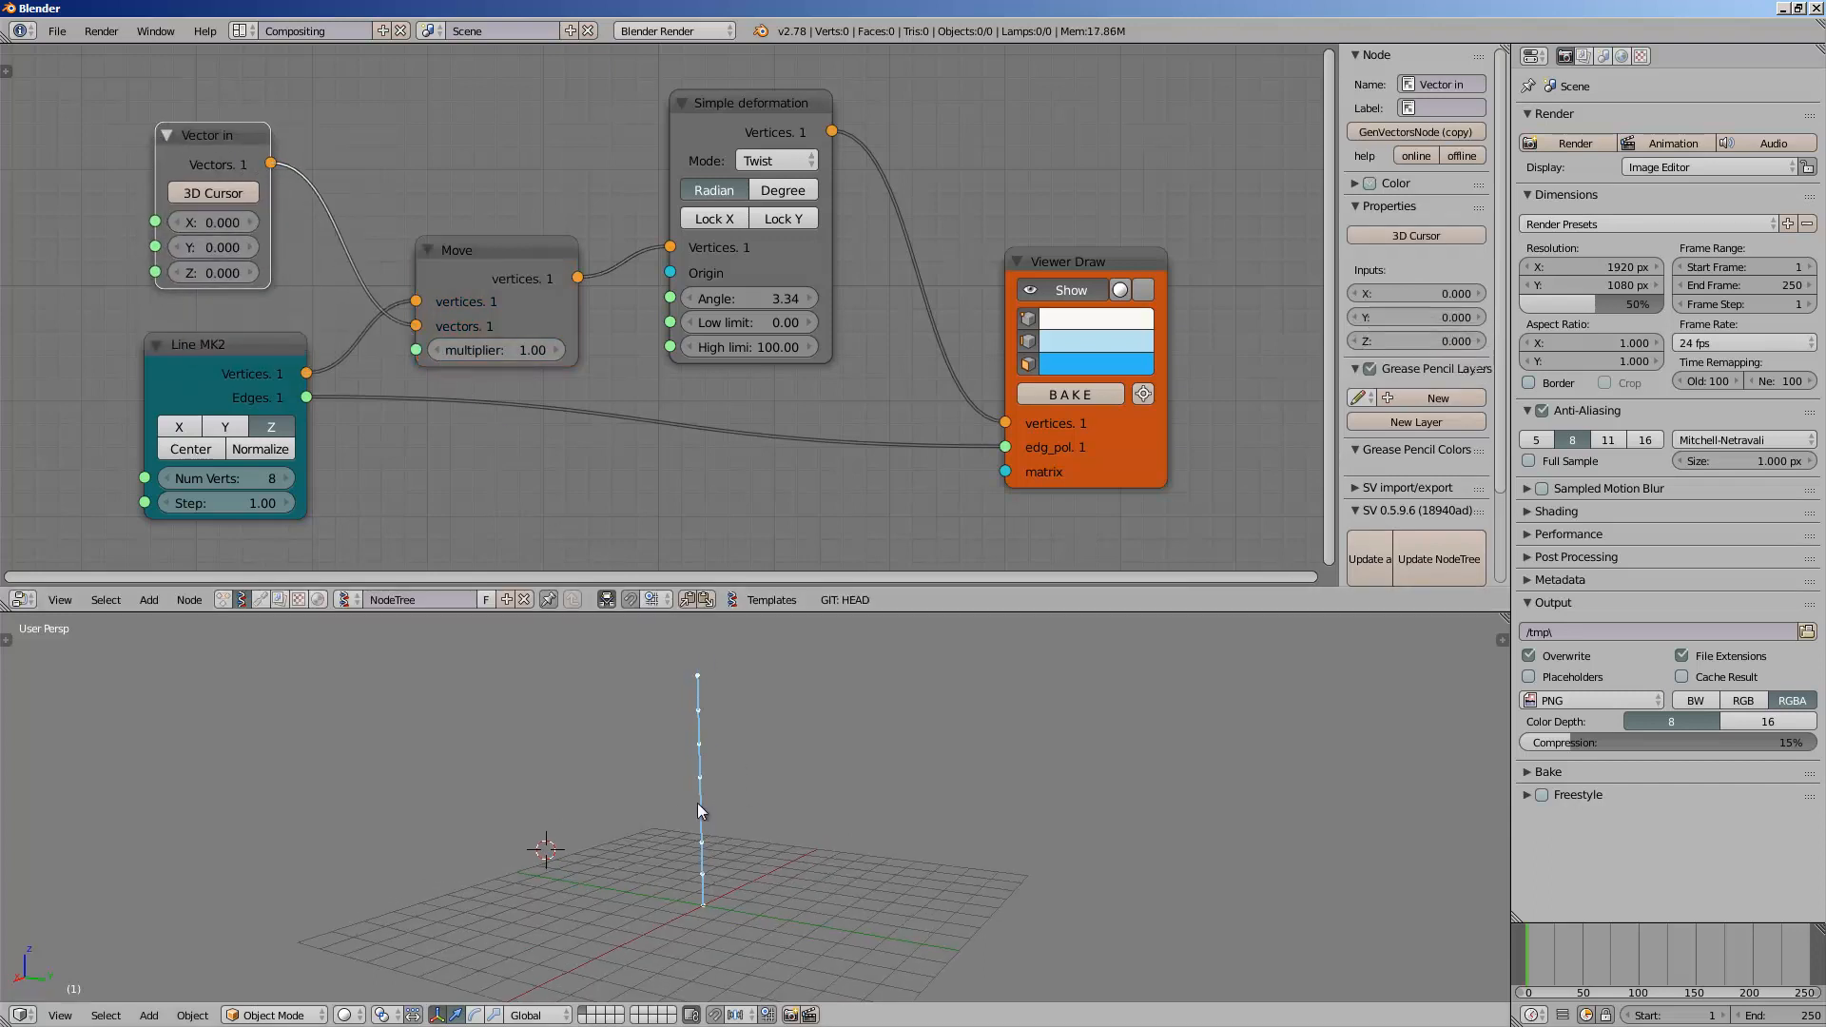
# - Set the Vector in node's X to 1.920 and the Simple deformation angle to 4.81
pyautogui.moveTo(219, 224); pyautogui.dragTo(283, 232)
pyautogui.write('0')
pyautogui.press('Return')
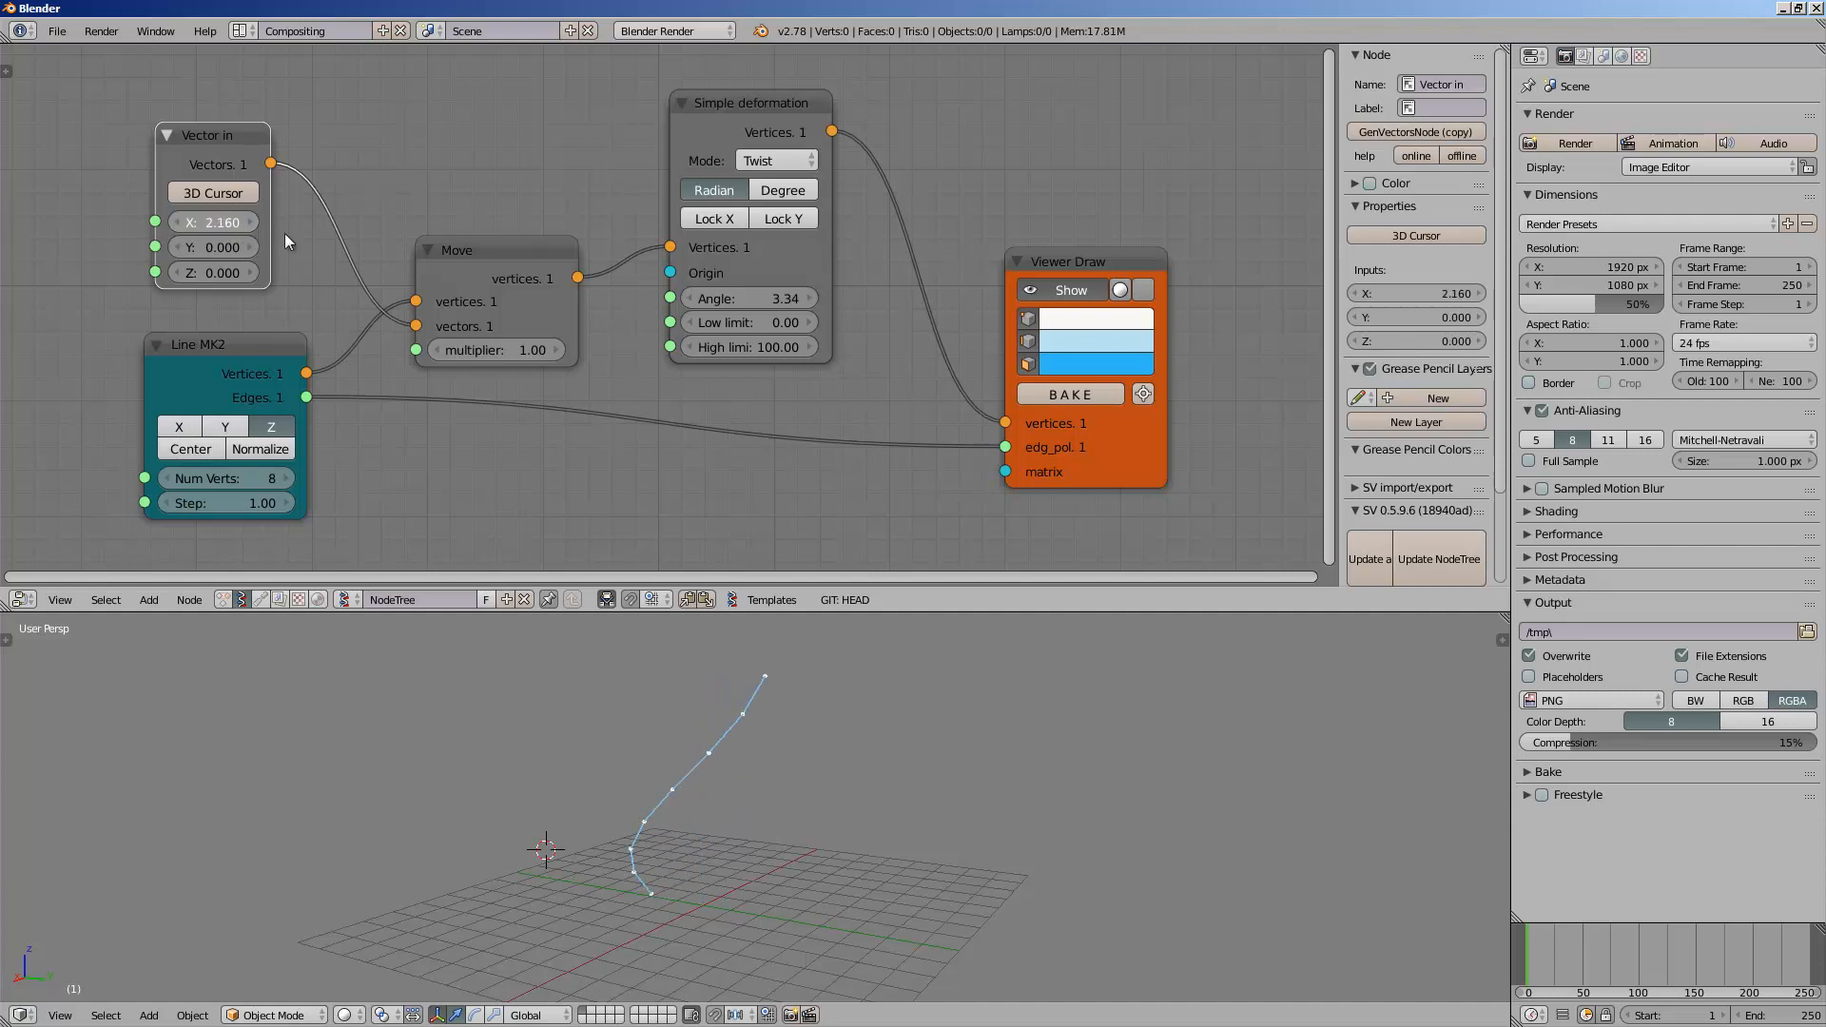
pyautogui.moveTo(522, 653)
pyautogui.mouseDown(button='middle')
pyautogui.moveTo(621, 707)
pyautogui.moveTo(554, 658)
pyautogui.mouseUp(button='middle')
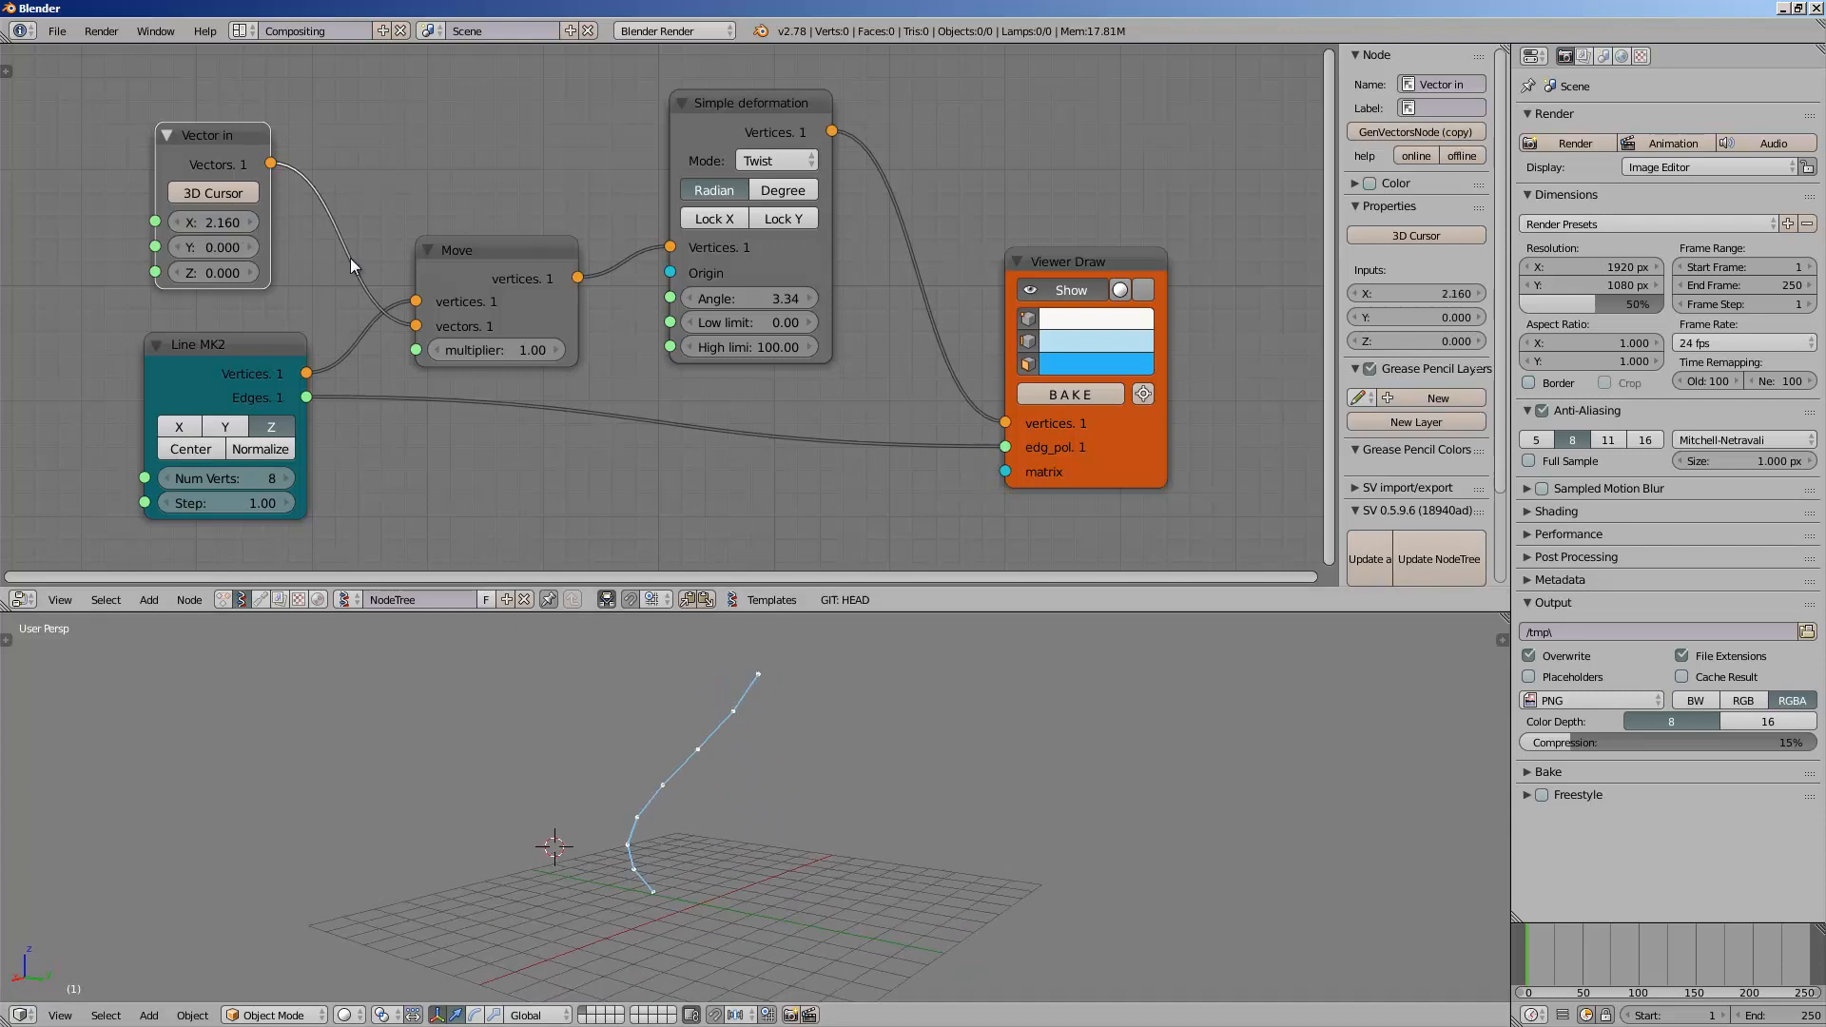
pyautogui.moveTo(250, 225); pyautogui.dragTo(225, 220)
pyautogui.moveTo(733, 298); pyautogui.dragTo(797, 302)
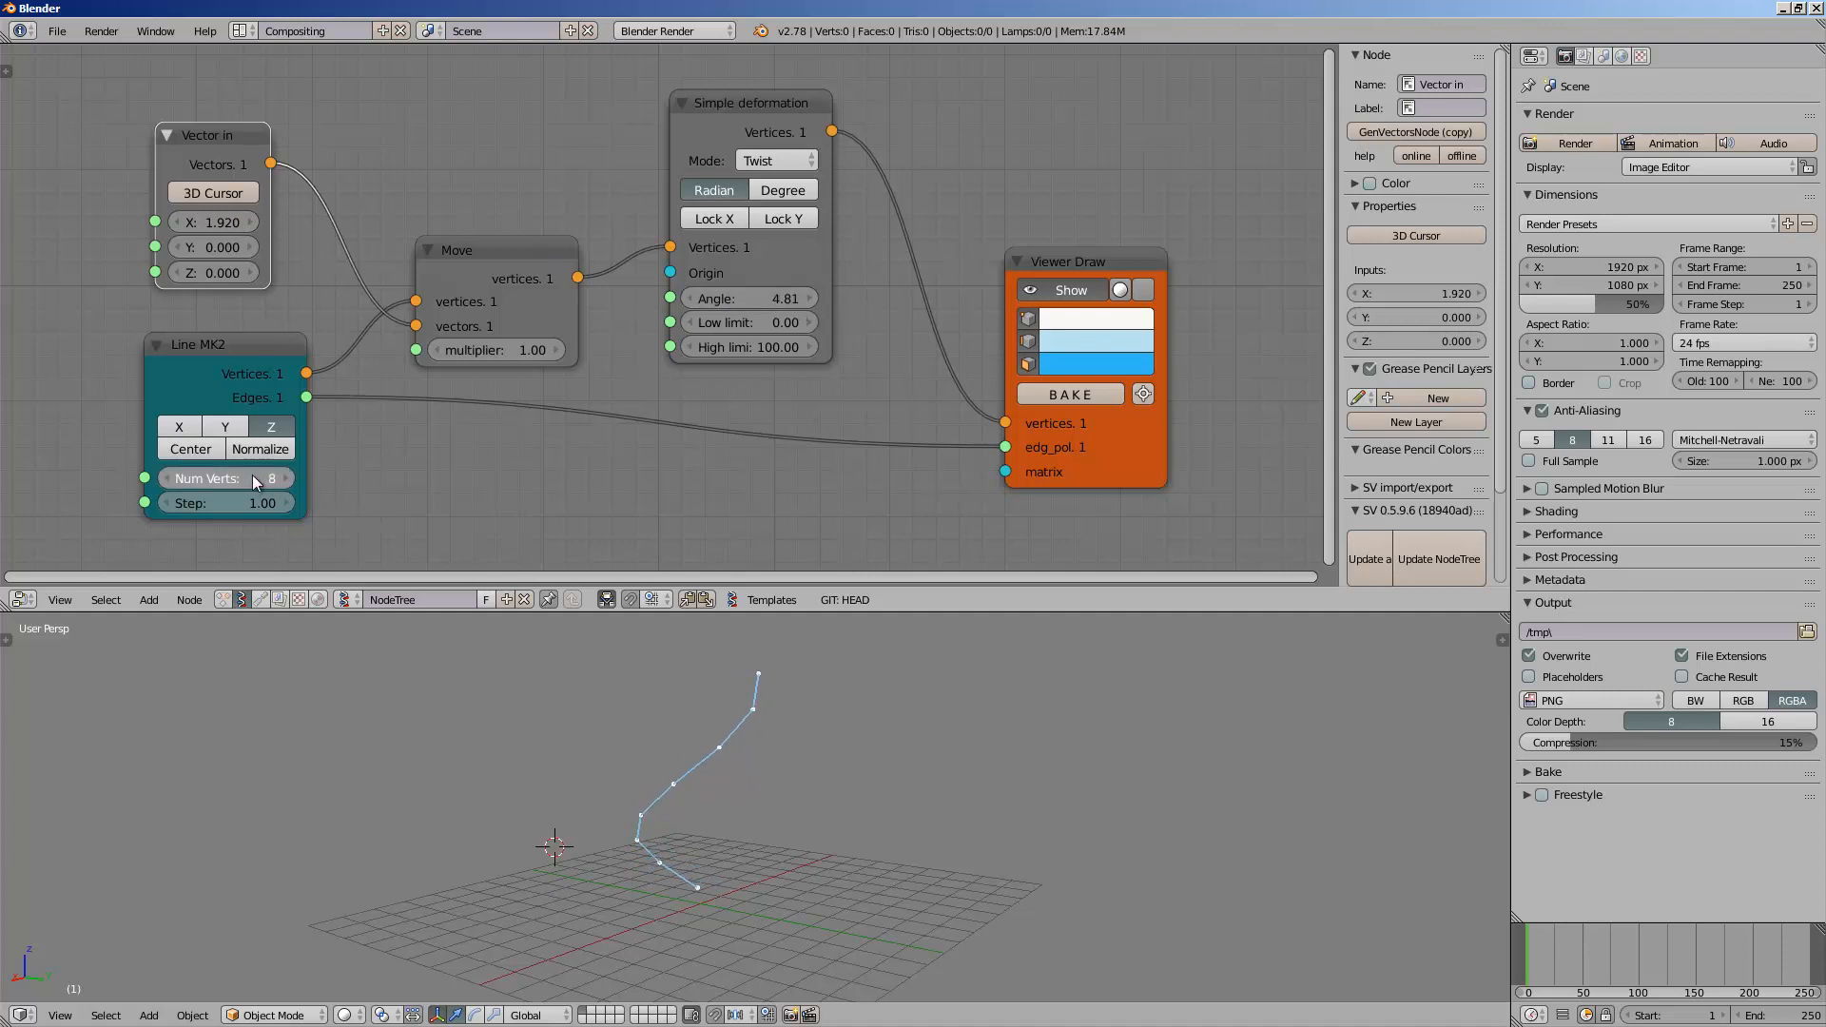
# - Set the Line MK2 node's Num Verts to 6 and its step to 0.22
pyautogui.moveTo(253, 475); pyautogui.dragTo(218, 500)
pyautogui.scroll(-4, 413, 756)
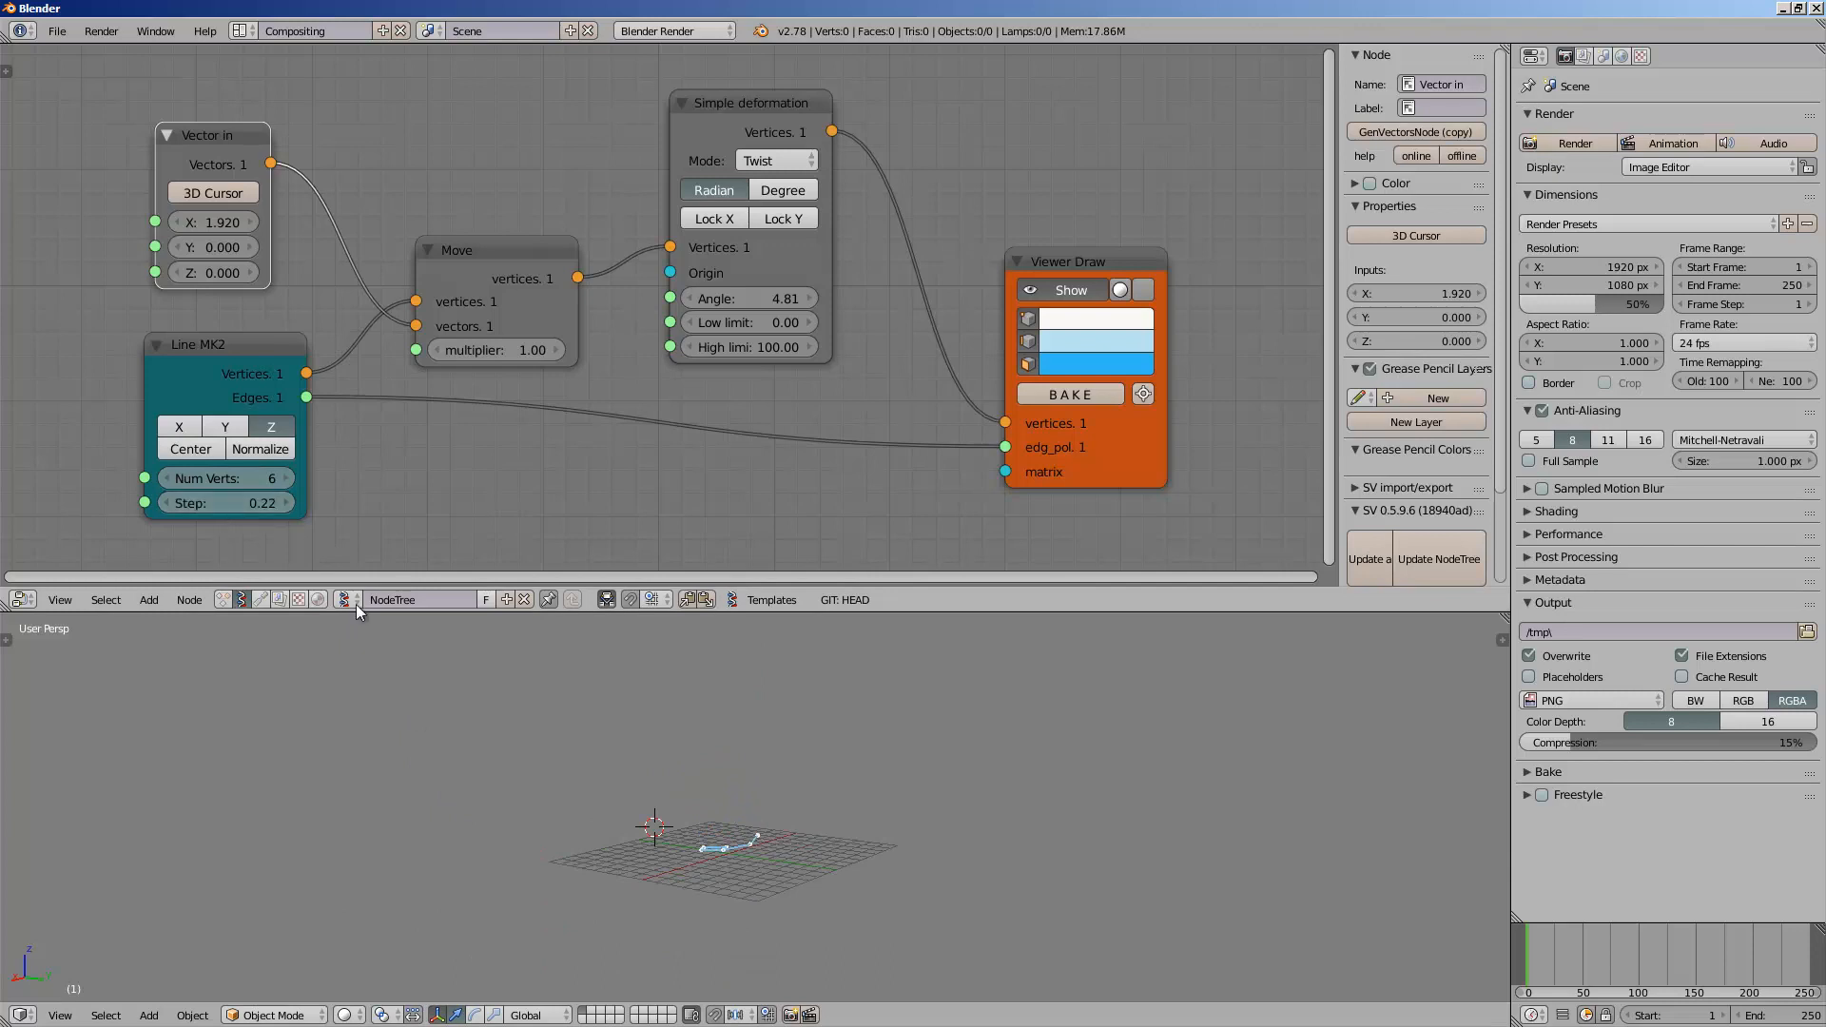
pyautogui.moveTo(609, 751); pyautogui.dragTo(561, 759, button='middle')
# - Increase the Line MK2 node's Num Verts to 36 to smooth the twisted curve
pyautogui.click(288, 477)
pyautogui.click(288, 476)
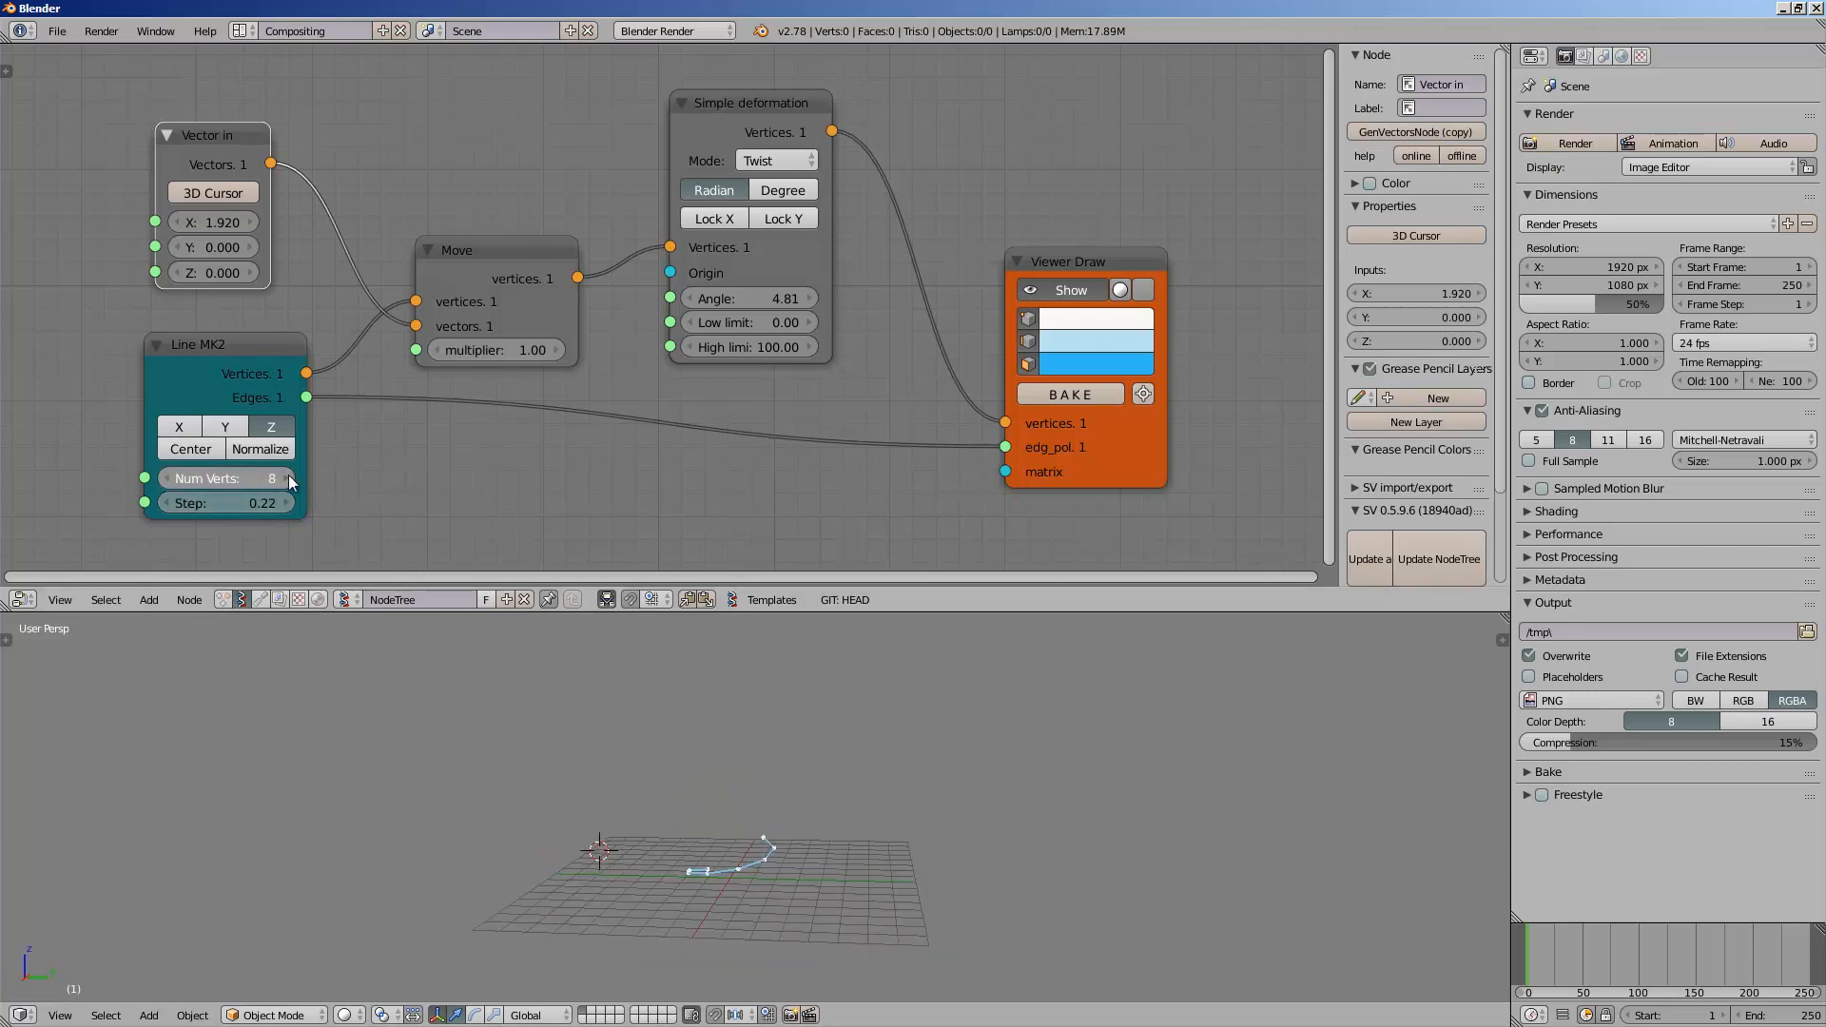
pyautogui.click(290, 476)
pyautogui.click(290, 476)
pyautogui.click(290, 476)
pyautogui.click(290, 477)
pyautogui.click(291, 475)
pyautogui.click(291, 475)
pyautogui.click(289, 476)
pyautogui.click(289, 476)
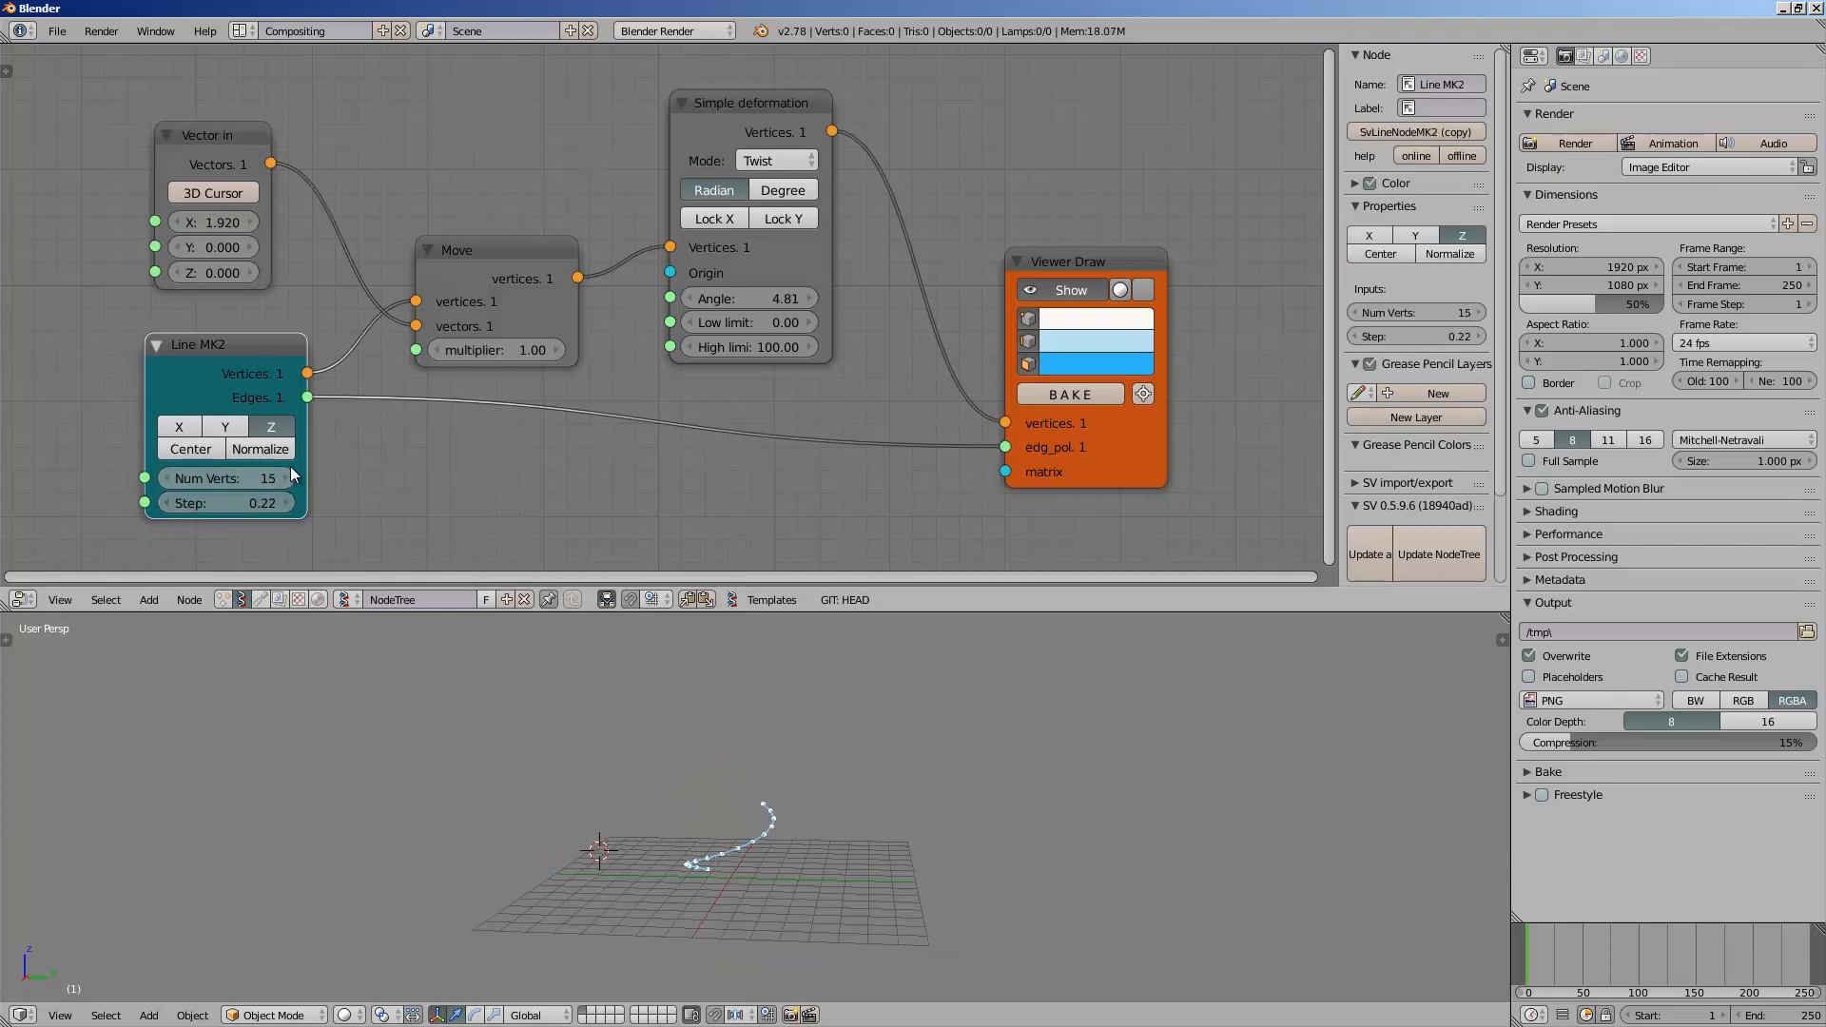
pyautogui.click(290, 477)
pyautogui.click(289, 476)
pyautogui.click(289, 476)
pyautogui.click(289, 476)
pyautogui.click(282, 475)
pyautogui.click(283, 474)
pyautogui.moveTo(242, 475); pyautogui.dragTo(264, 470)
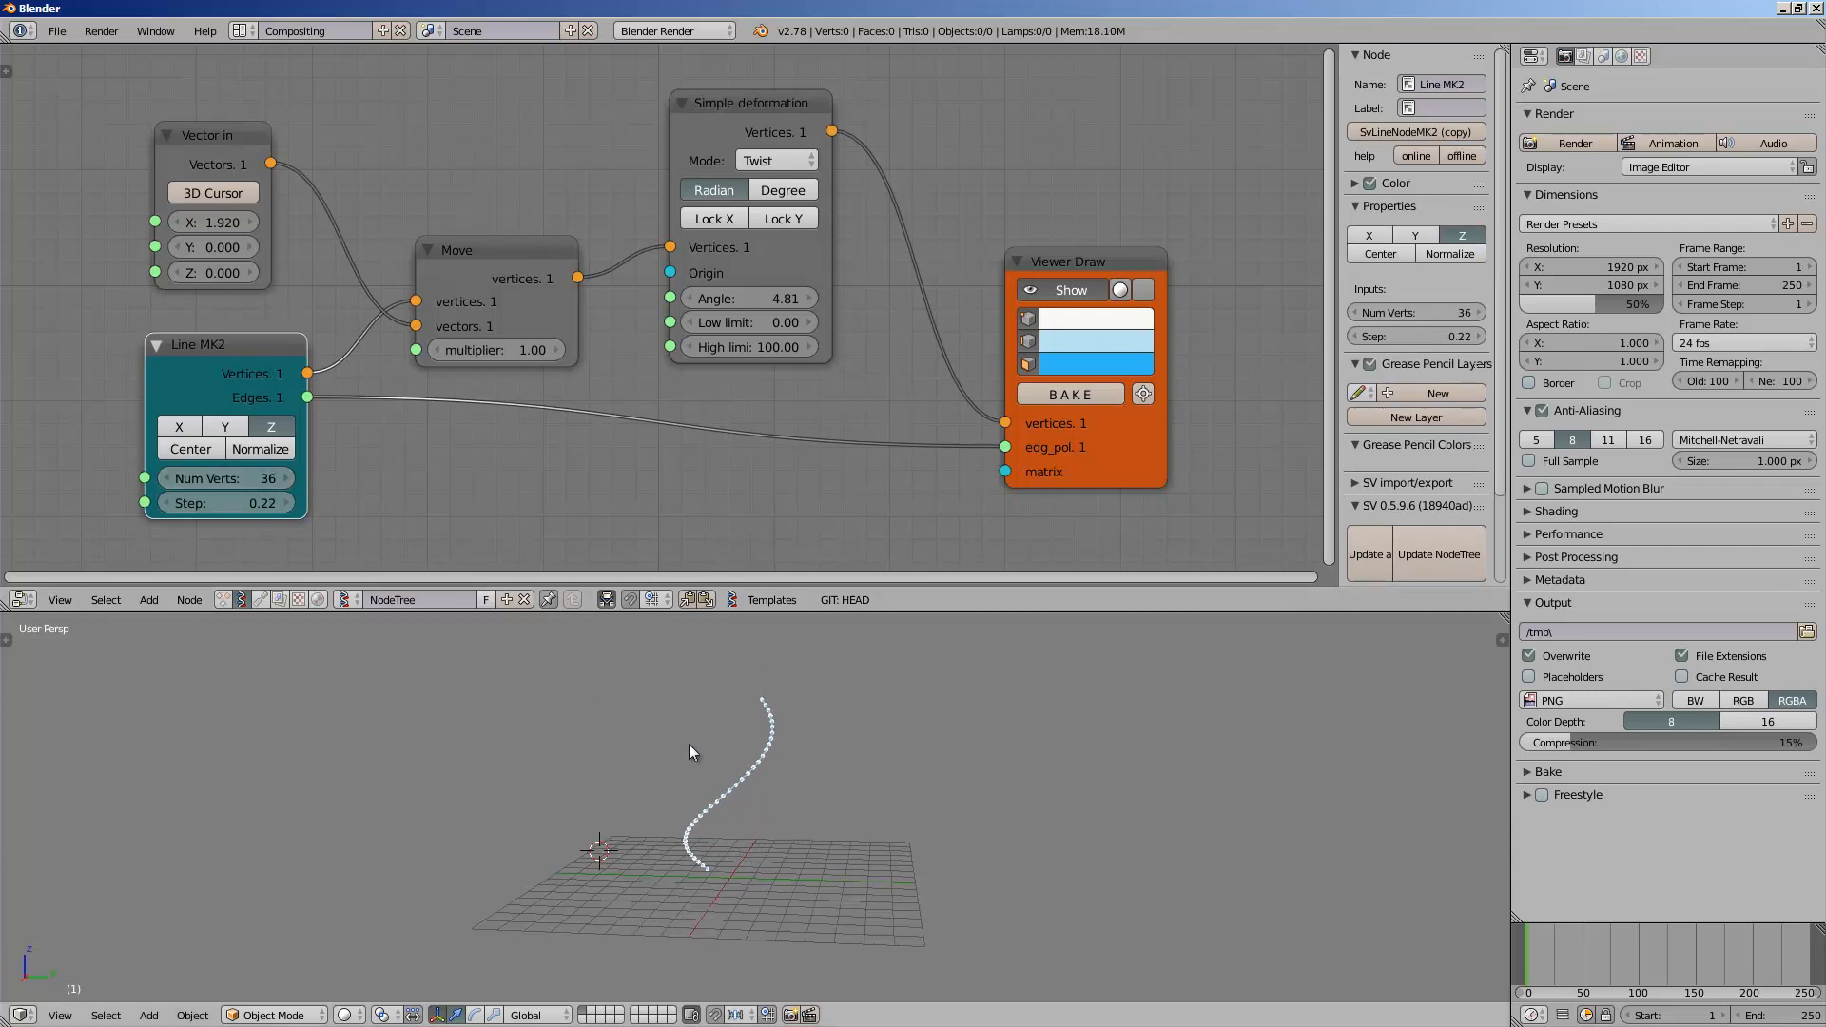
# - Set the Line MK2 node to 88 vertices with a 0.13 step, and the Simple deformation angle to 13.93
pyautogui.moveTo(689, 743); pyautogui.dragTo(713, 746, button='middle')
pyautogui.moveTo(251, 504)
pyautogui.mouseDown()
pyautogui.moveTo(231, 495)
pyautogui.moveTo(257, 479)
pyautogui.mouseUp()
pyautogui.moveTo(760, 300); pyautogui.dragTo(1063, 328)
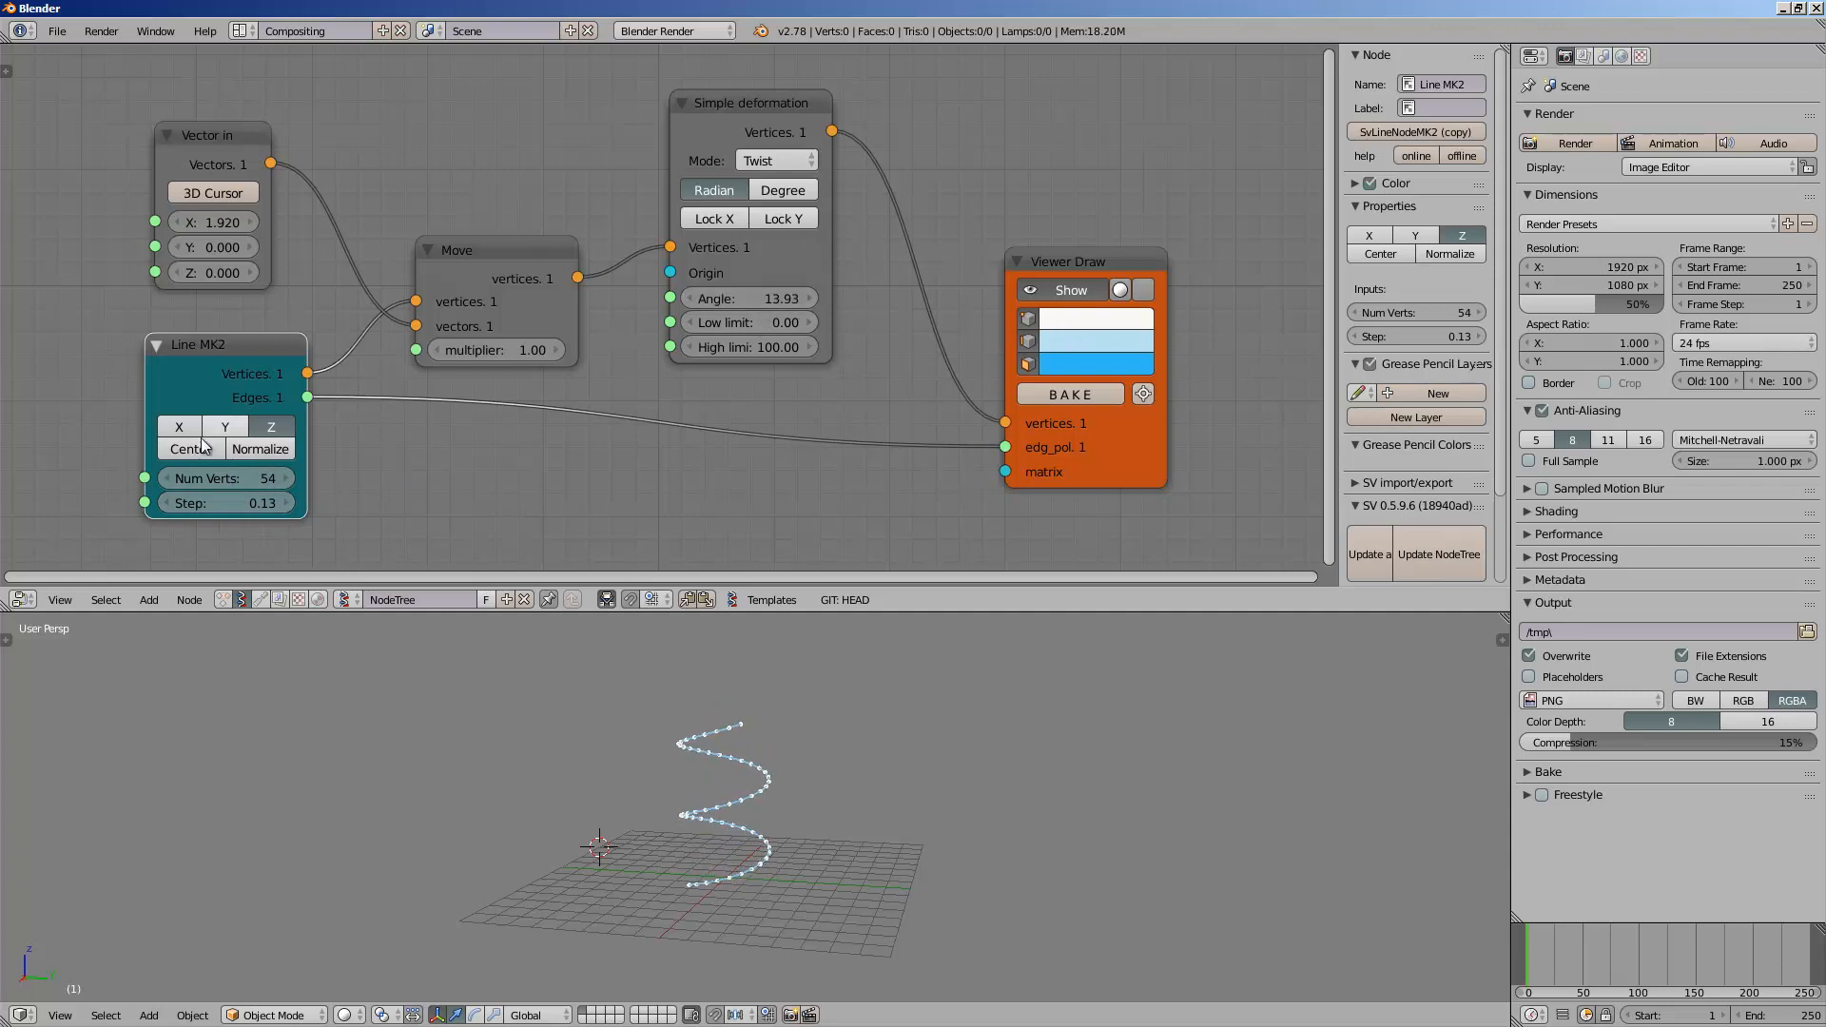
pyautogui.moveTo(275, 476); pyautogui.dragTo(313, 471)
pyautogui.moveTo(609, 827); pyautogui.dragTo(677, 886, button='middle')
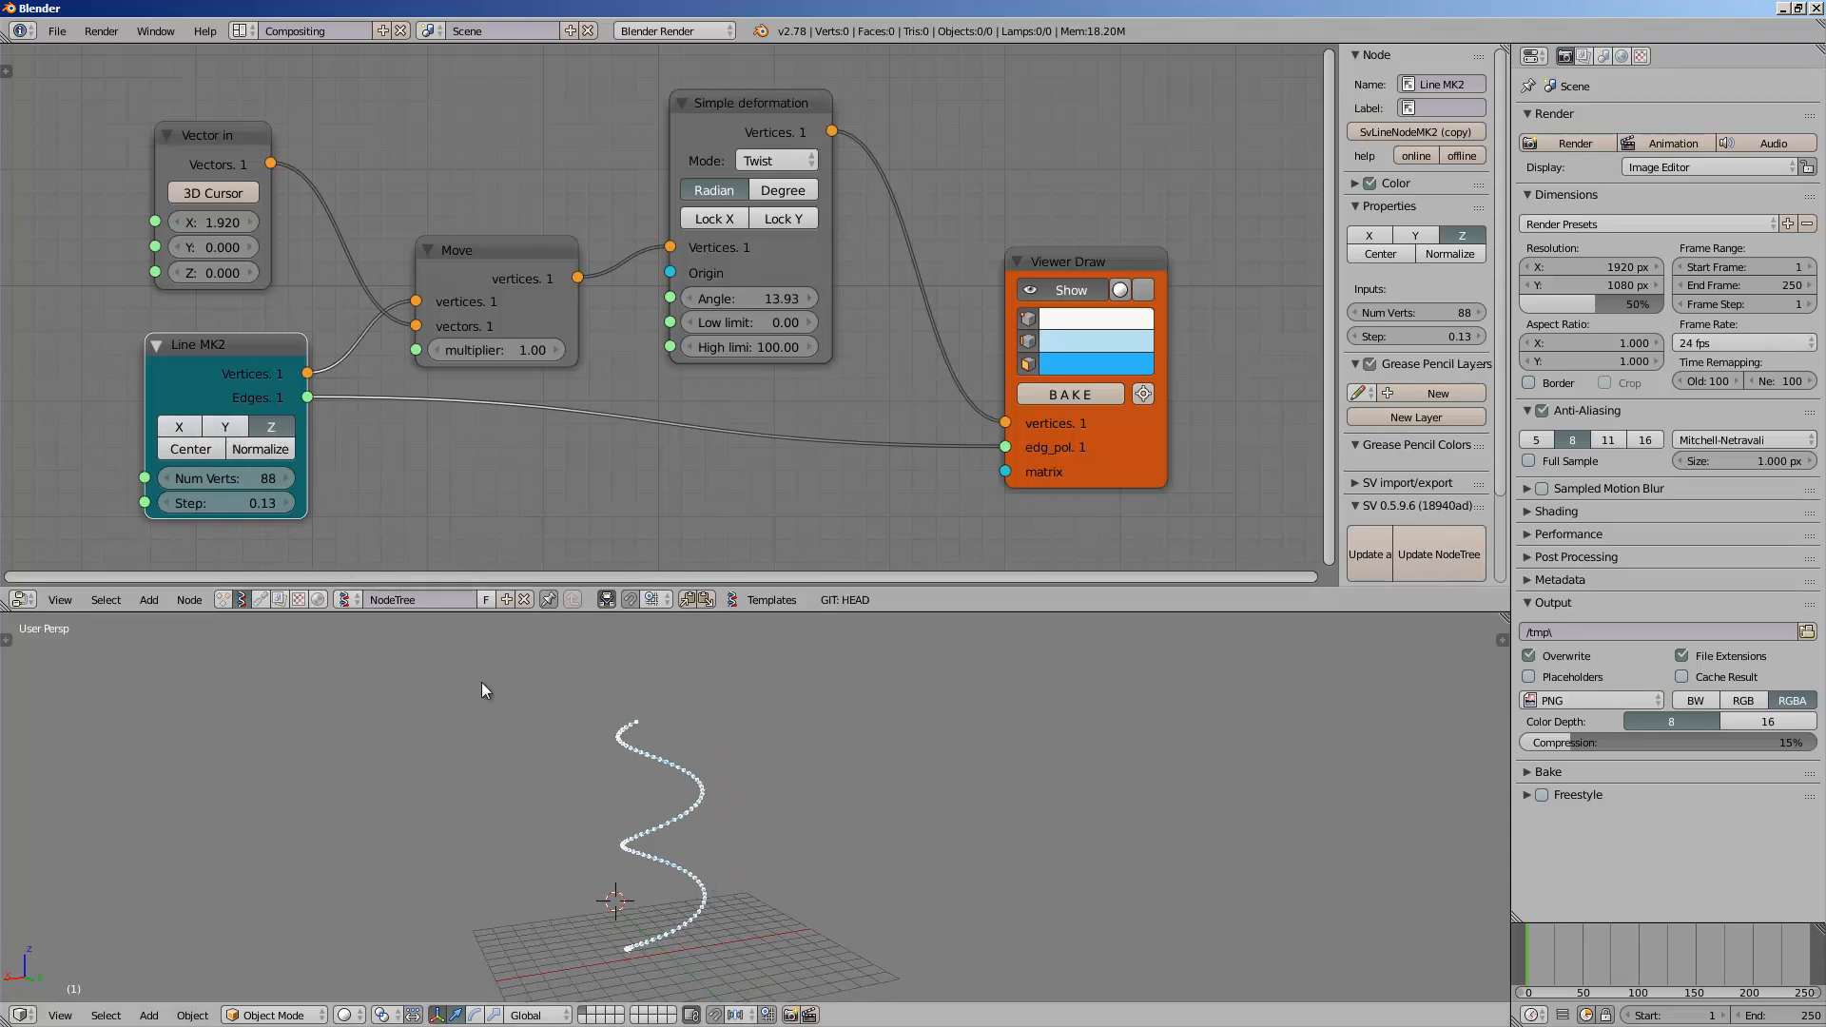
pyautogui.keyDown('shift'); pyautogui.moveTo(608, 751); pyautogui.dragTo(645, 734, button='middle'); pyautogui.keyUp('shift')
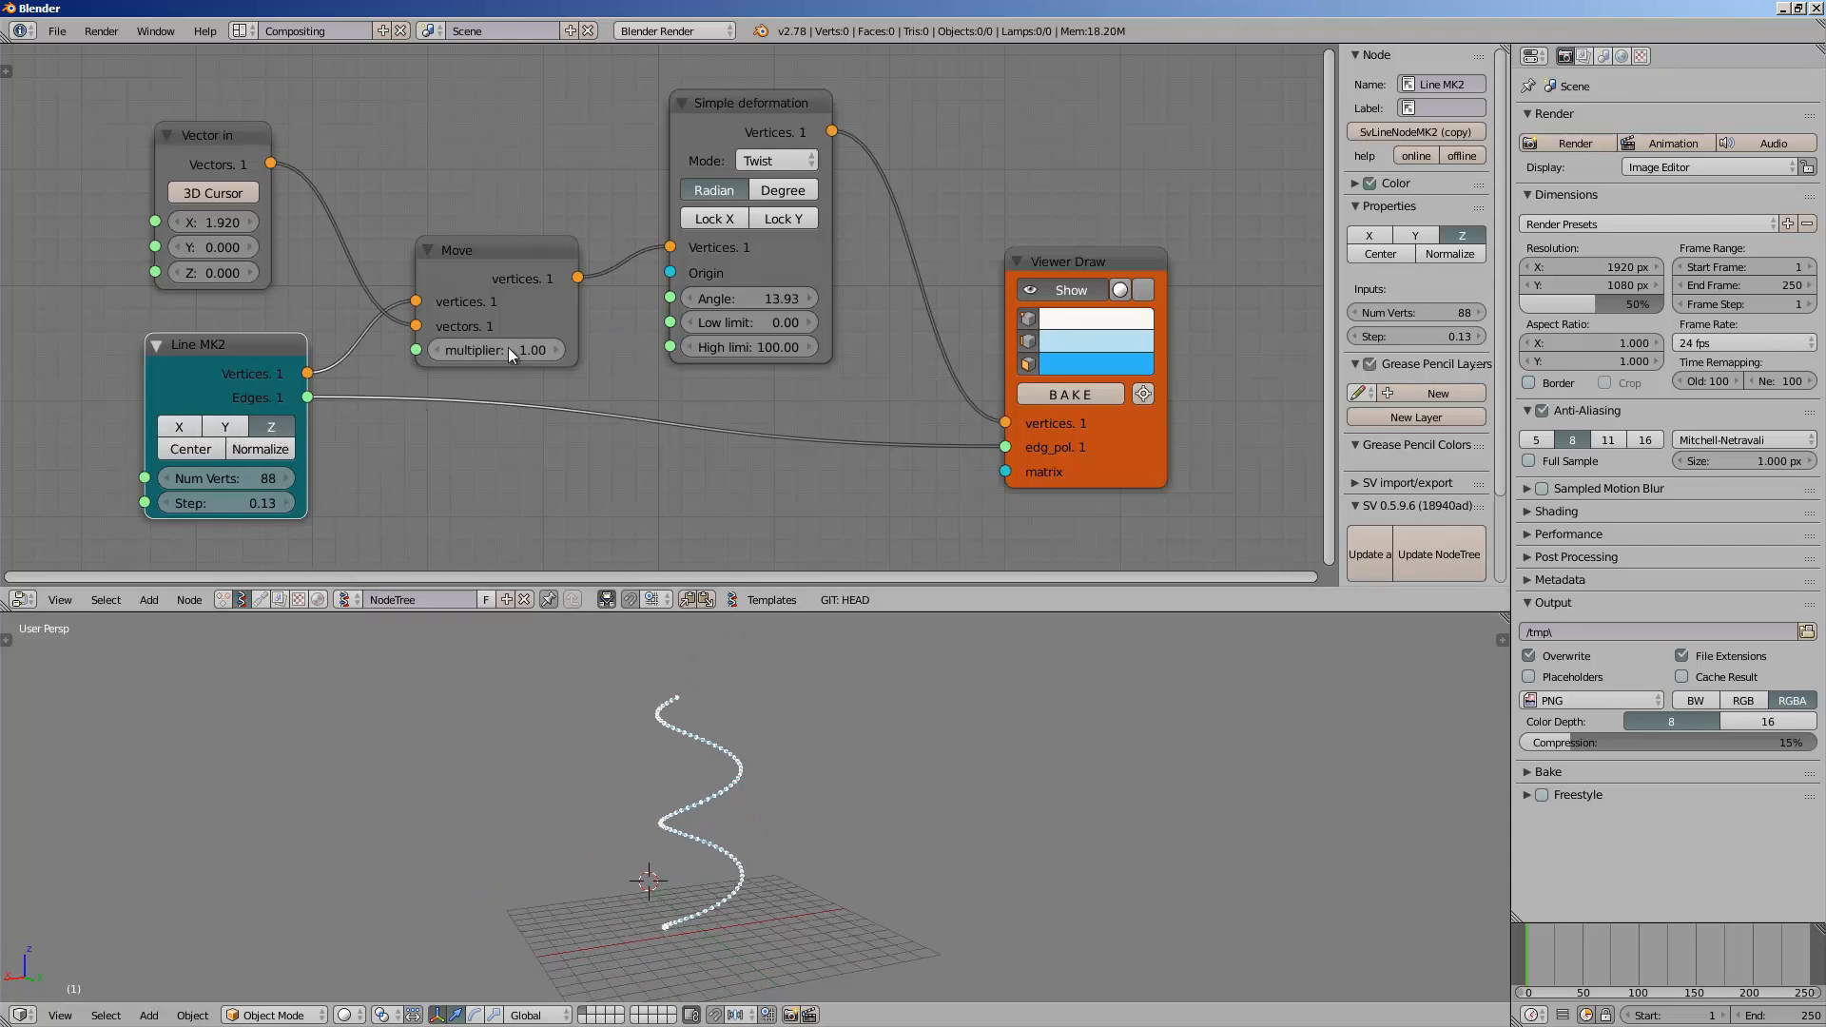
# - Shift the Move node slightly upward and set its multiplier to 1.33
pyautogui.moveTo(508, 348)
pyautogui.mouseDown()
pyautogui.moveTo(607, 340)
pyautogui.moveTo(498, 350)
pyautogui.moveTo(565, 344)
pyautogui.moveTo(514, 342)
pyautogui.mouseUp()
pyautogui.moveTo(496, 253); pyautogui.dragTo(502, 237)
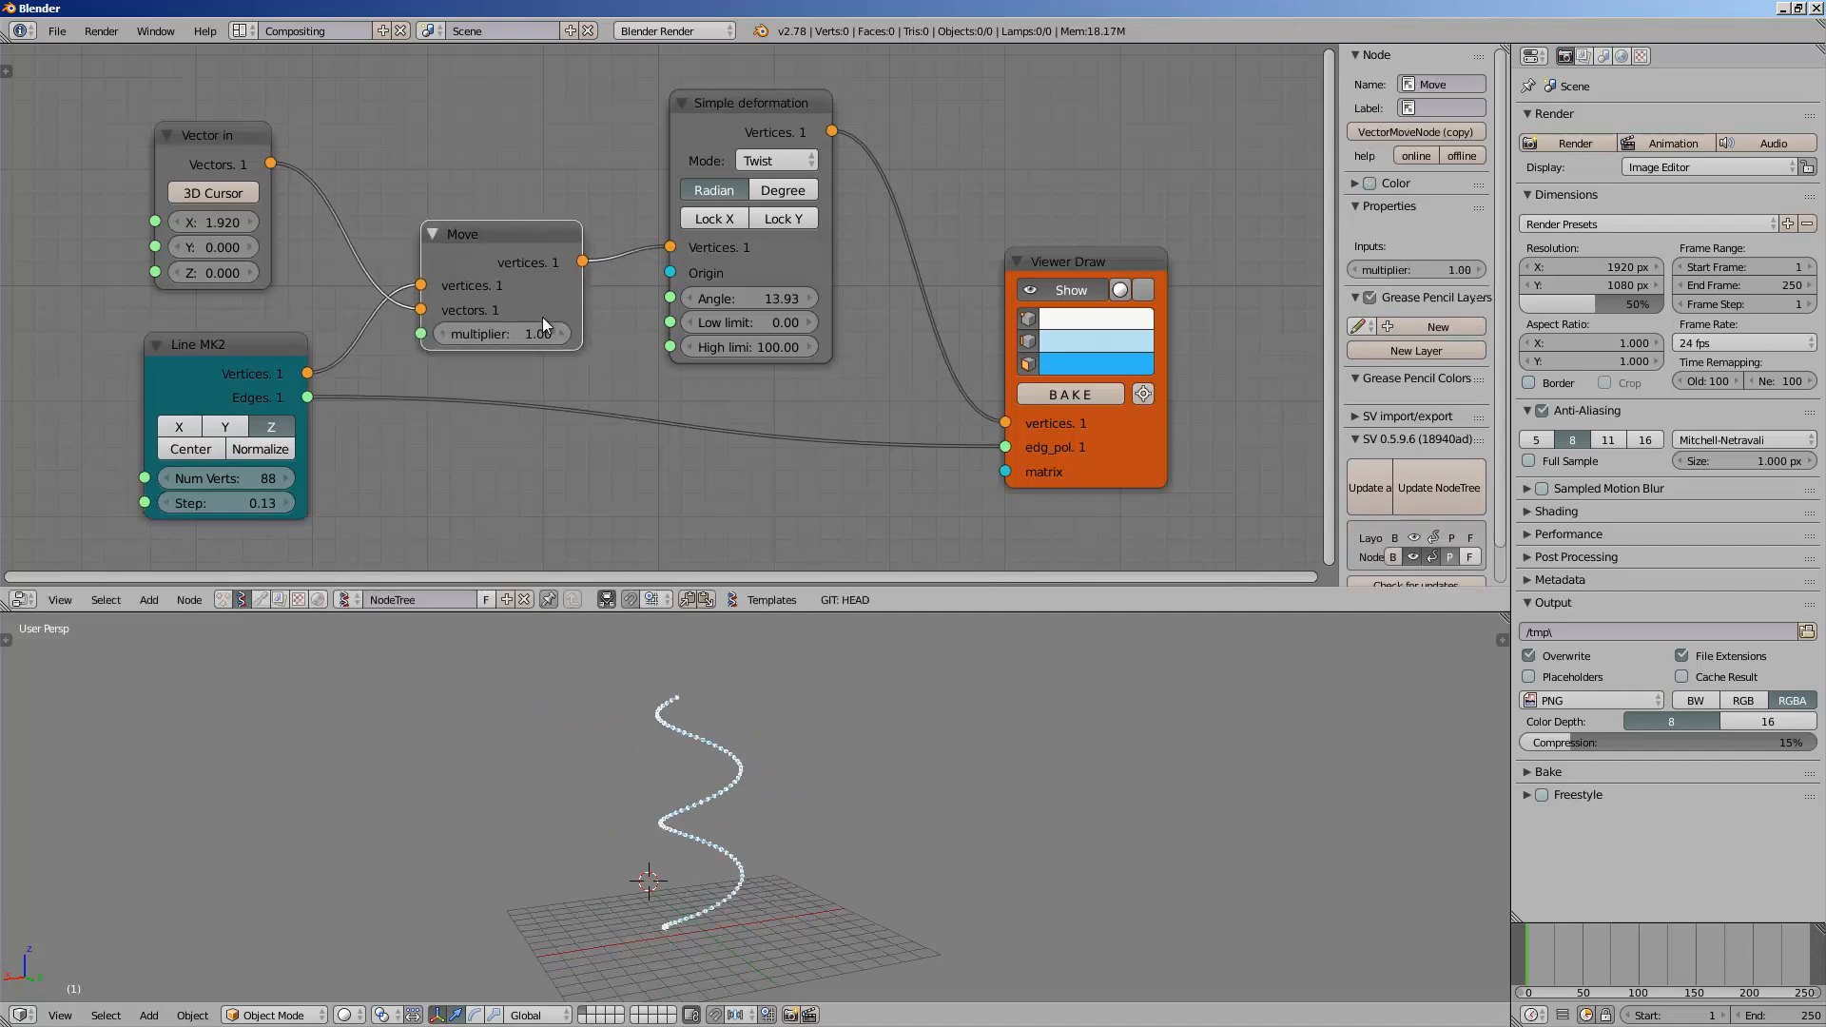
pyautogui.moveTo(542, 324)
pyautogui.mouseDown()
pyautogui.moveTo(528, 334)
pyautogui.moveTo(580, 337)
pyautogui.moveTo(520, 331)
pyautogui.mouseUp()
pyautogui.click(520, 333)
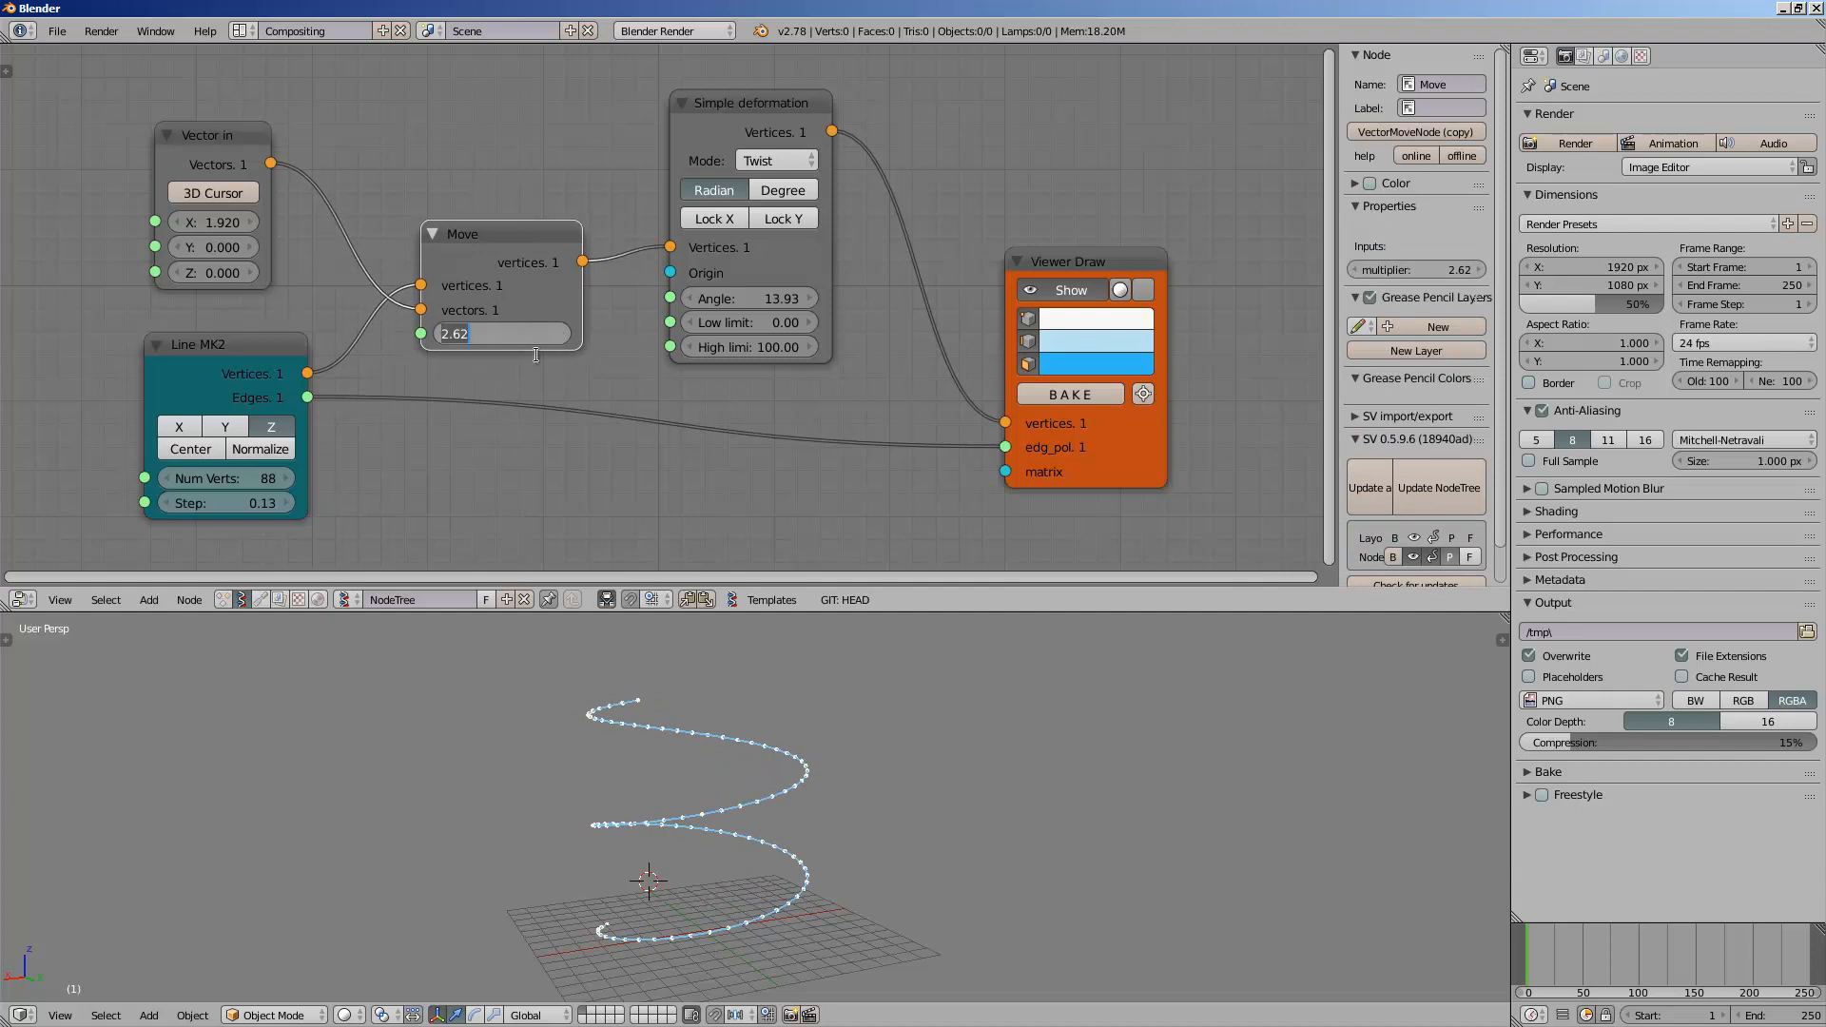
pyautogui.write('1.33')
pyautogui.press('Return')
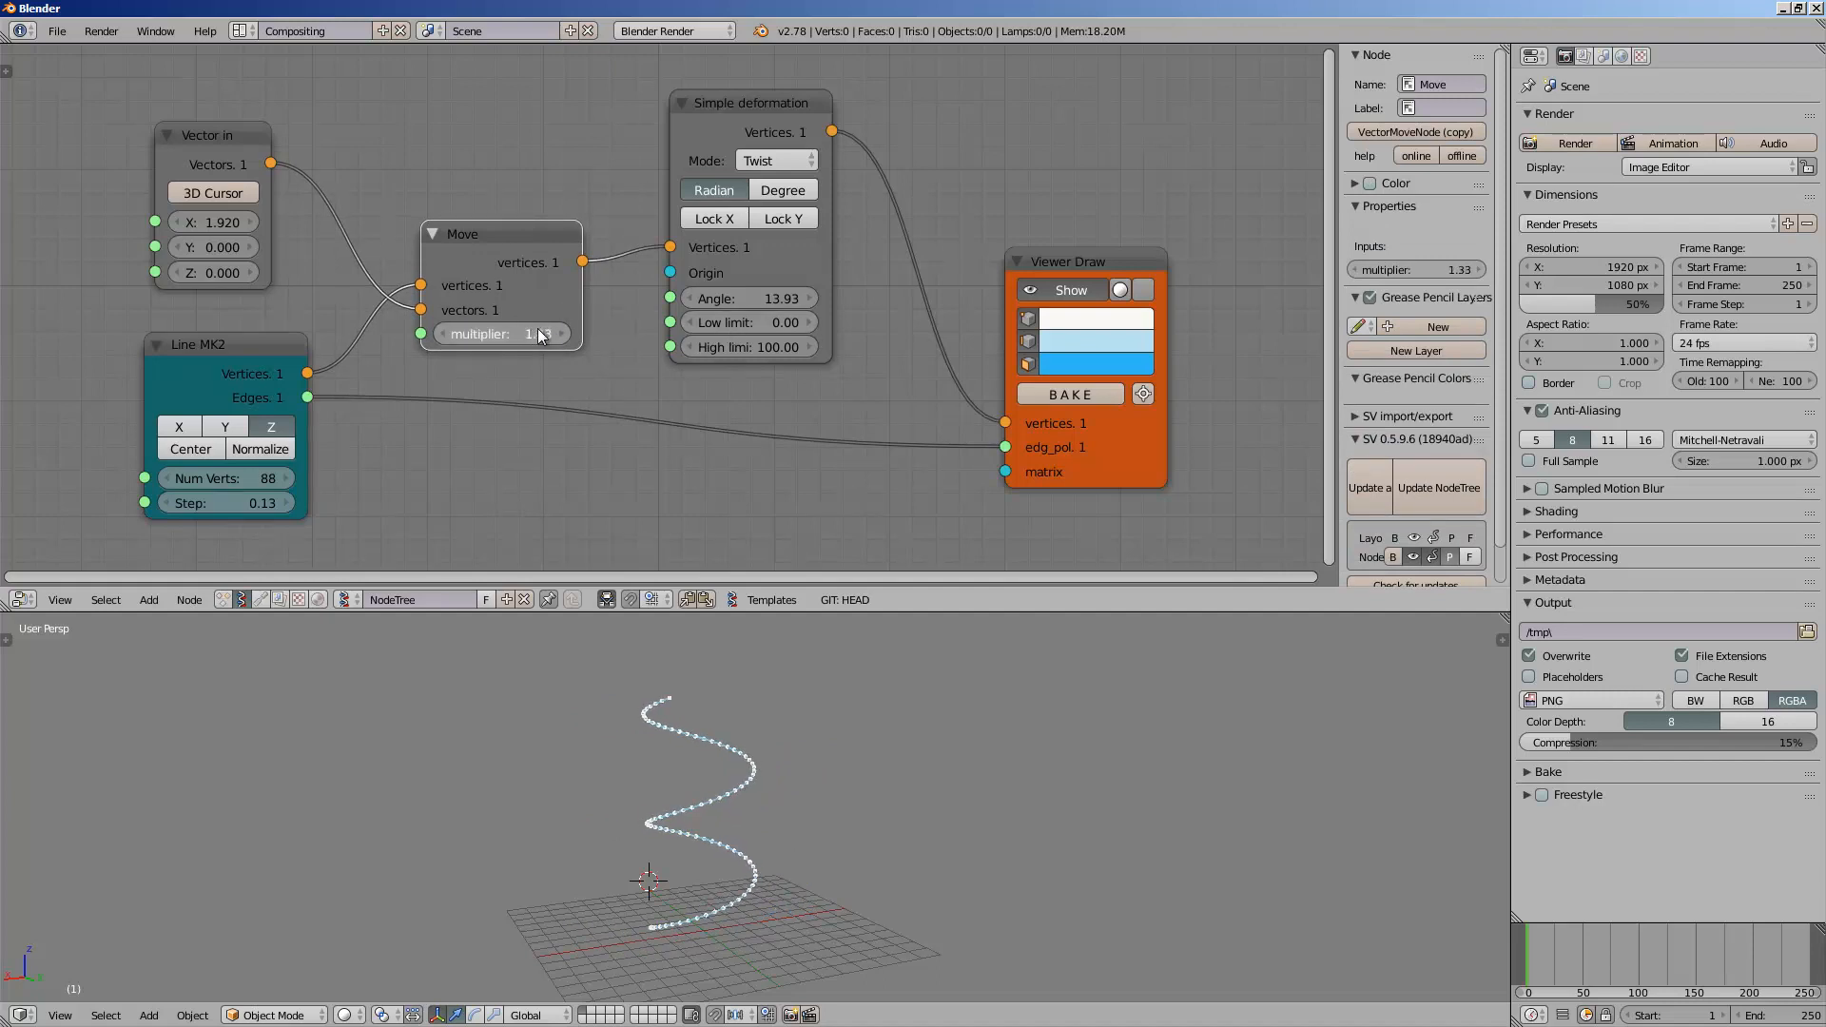
# - Reset the Move node's multiplier to 1.00 and reposition the node slightly higher, between its input nodes and Simple deformation
pyautogui.moveTo(538, 331); pyautogui.dragTo(499, 333)
pyautogui.moveTo(495, 239); pyautogui.dragTo(489, 223)
pyautogui.press('BackSpace')
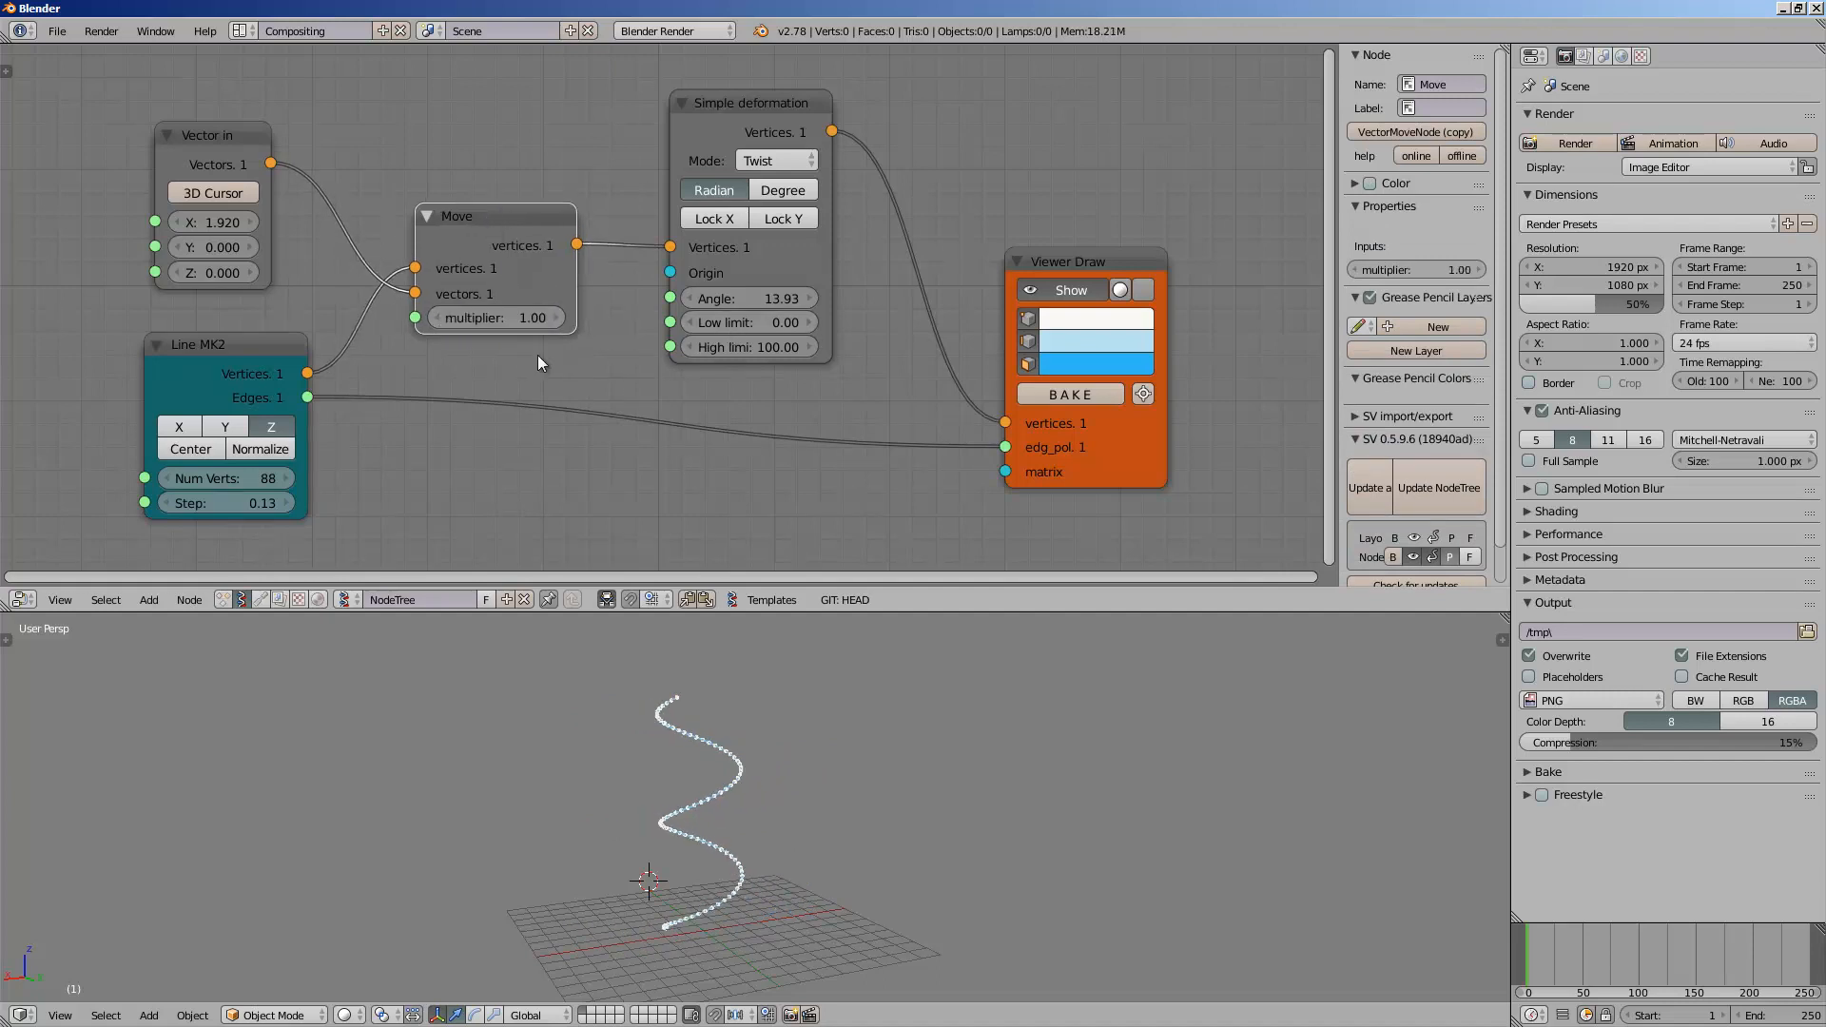
# - Try the Lock X and Lock Y options of the Simple deformation node on the twisted curve, leaving both off
pyautogui.click(772, 212)
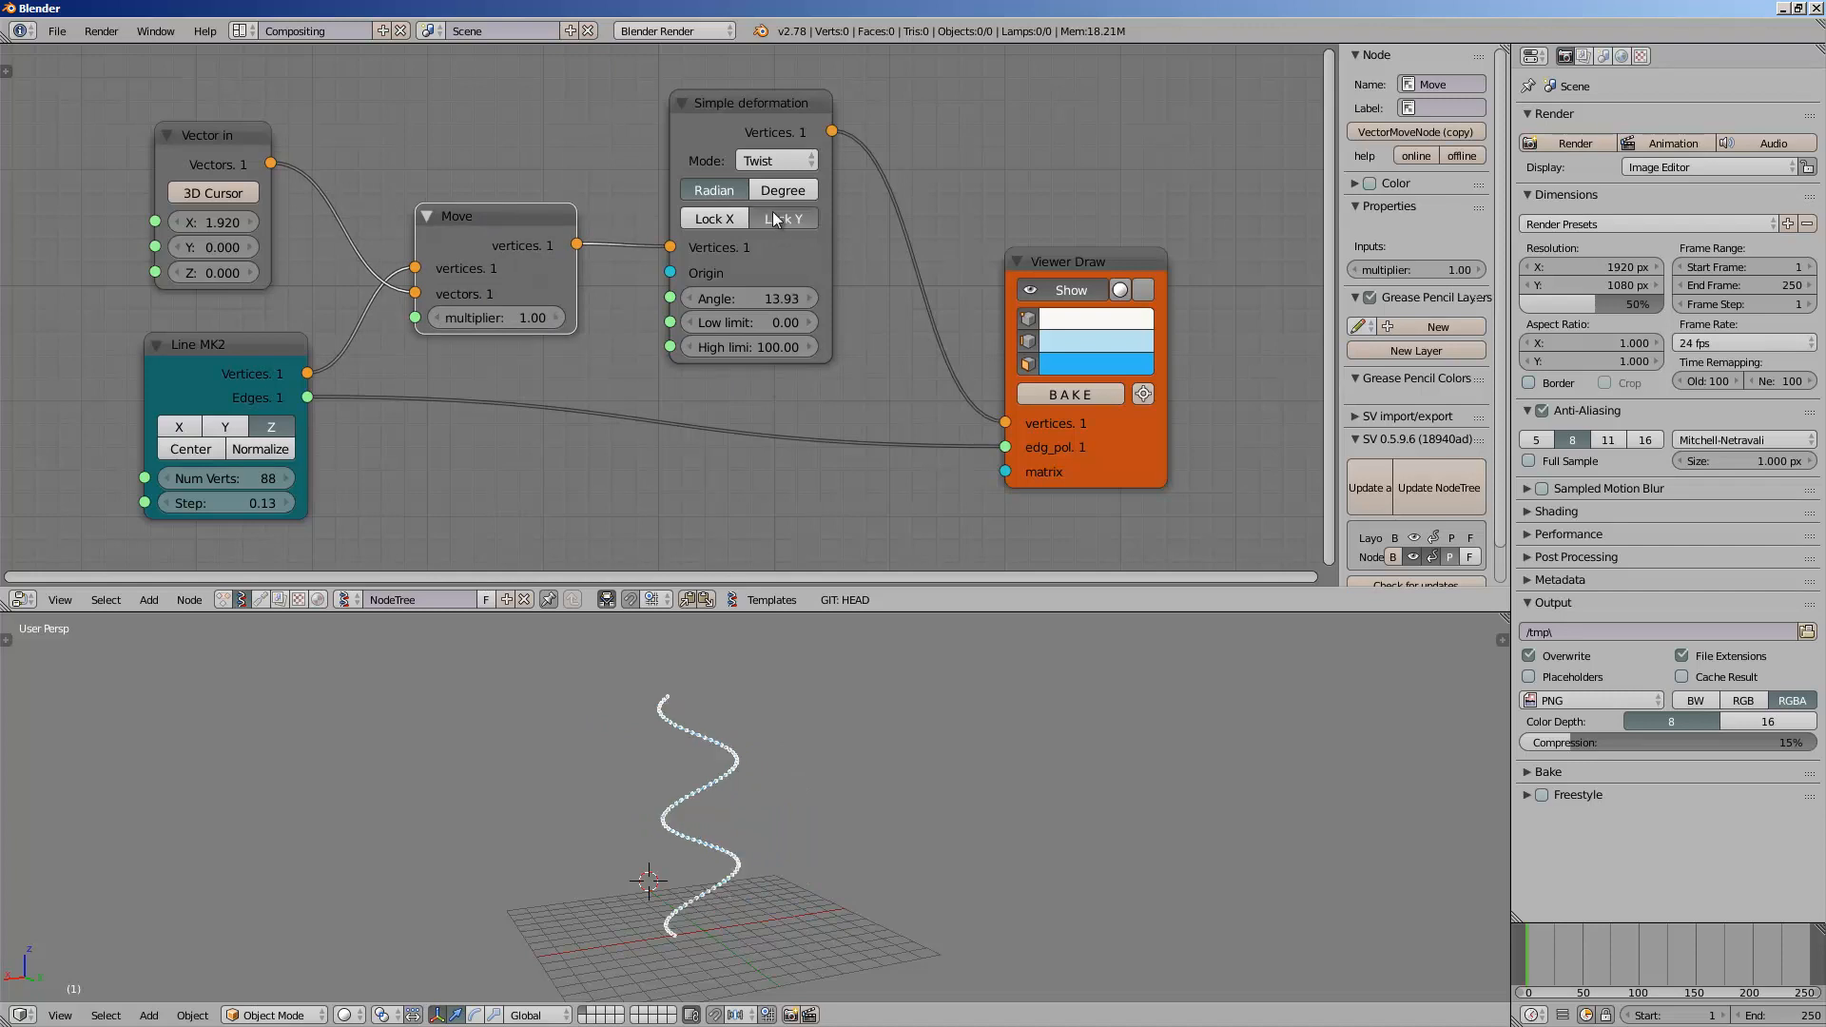
pyautogui.click(772, 212)
pyautogui.click(708, 230)
pyautogui.click(721, 224)
pyautogui.click(770, 220)
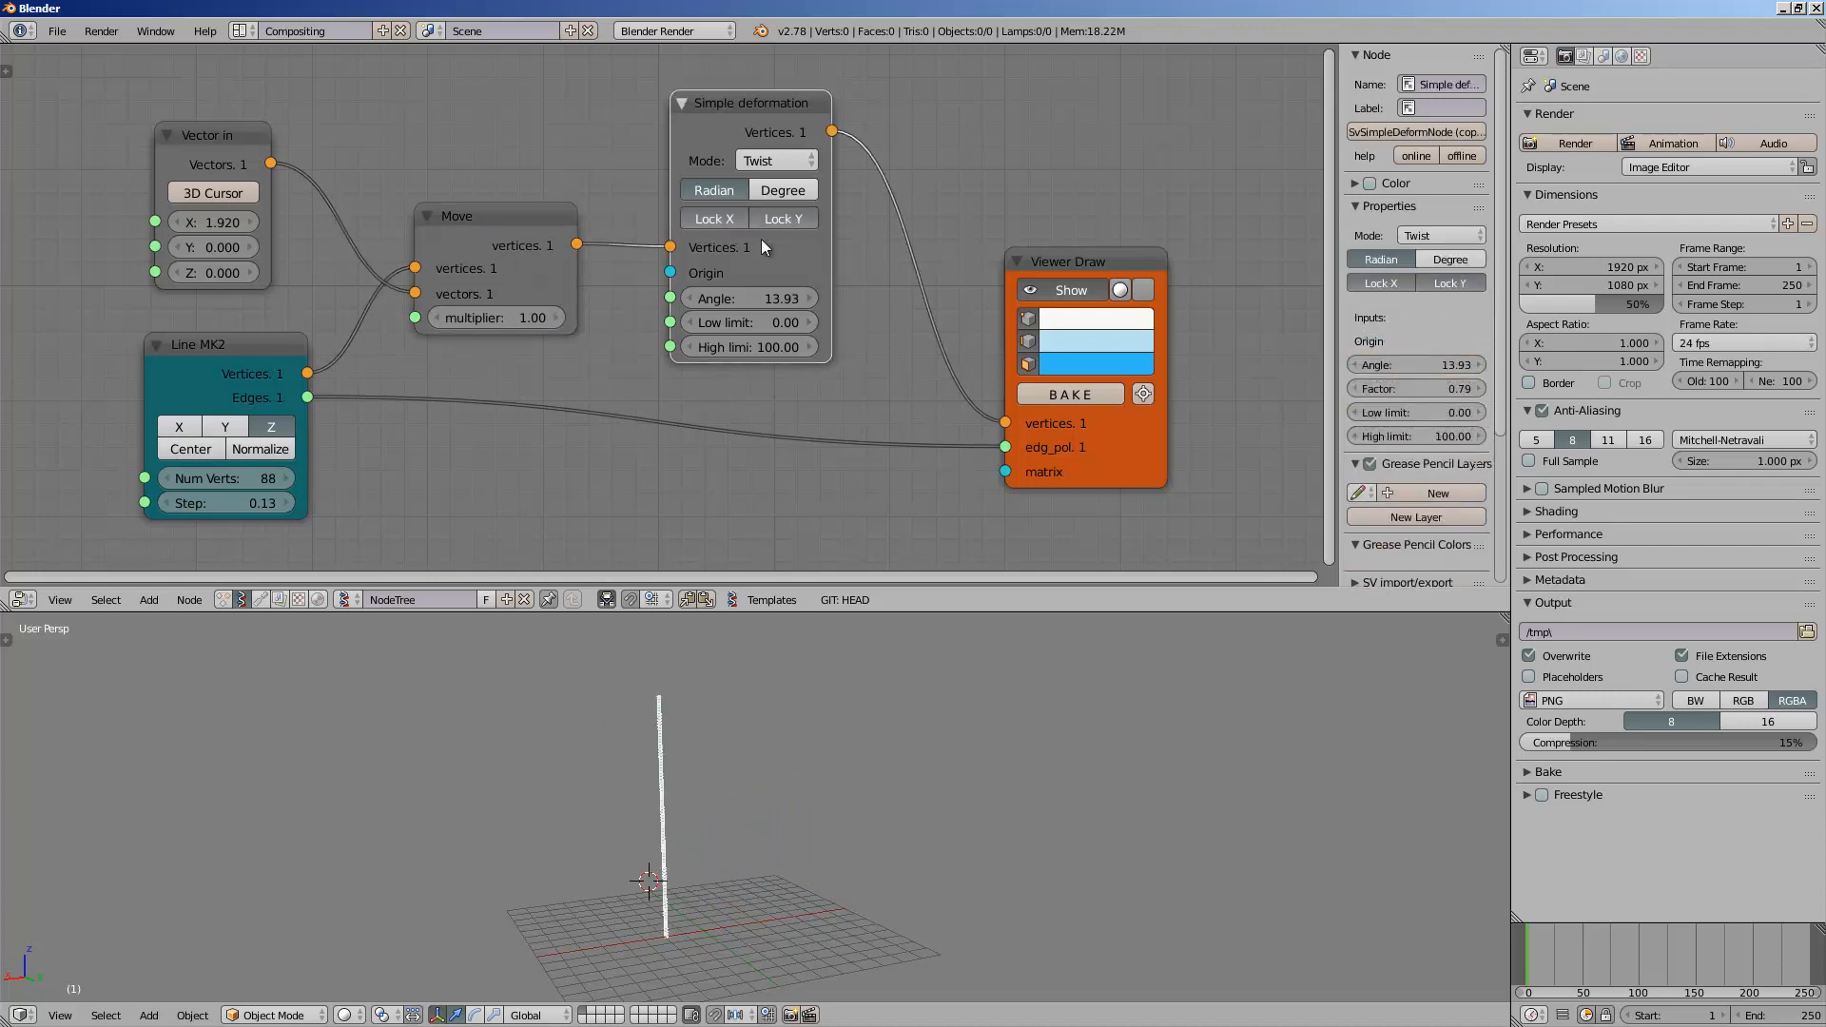
pyautogui.click(729, 218)
pyautogui.moveTo(791, 728); pyautogui.dragTo(668, 835, button='middle')
pyautogui.click(779, 218)
pyautogui.click(779, 218)
pyautogui.click(778, 212)
pyautogui.click(779, 218)
pyautogui.click(779, 218)
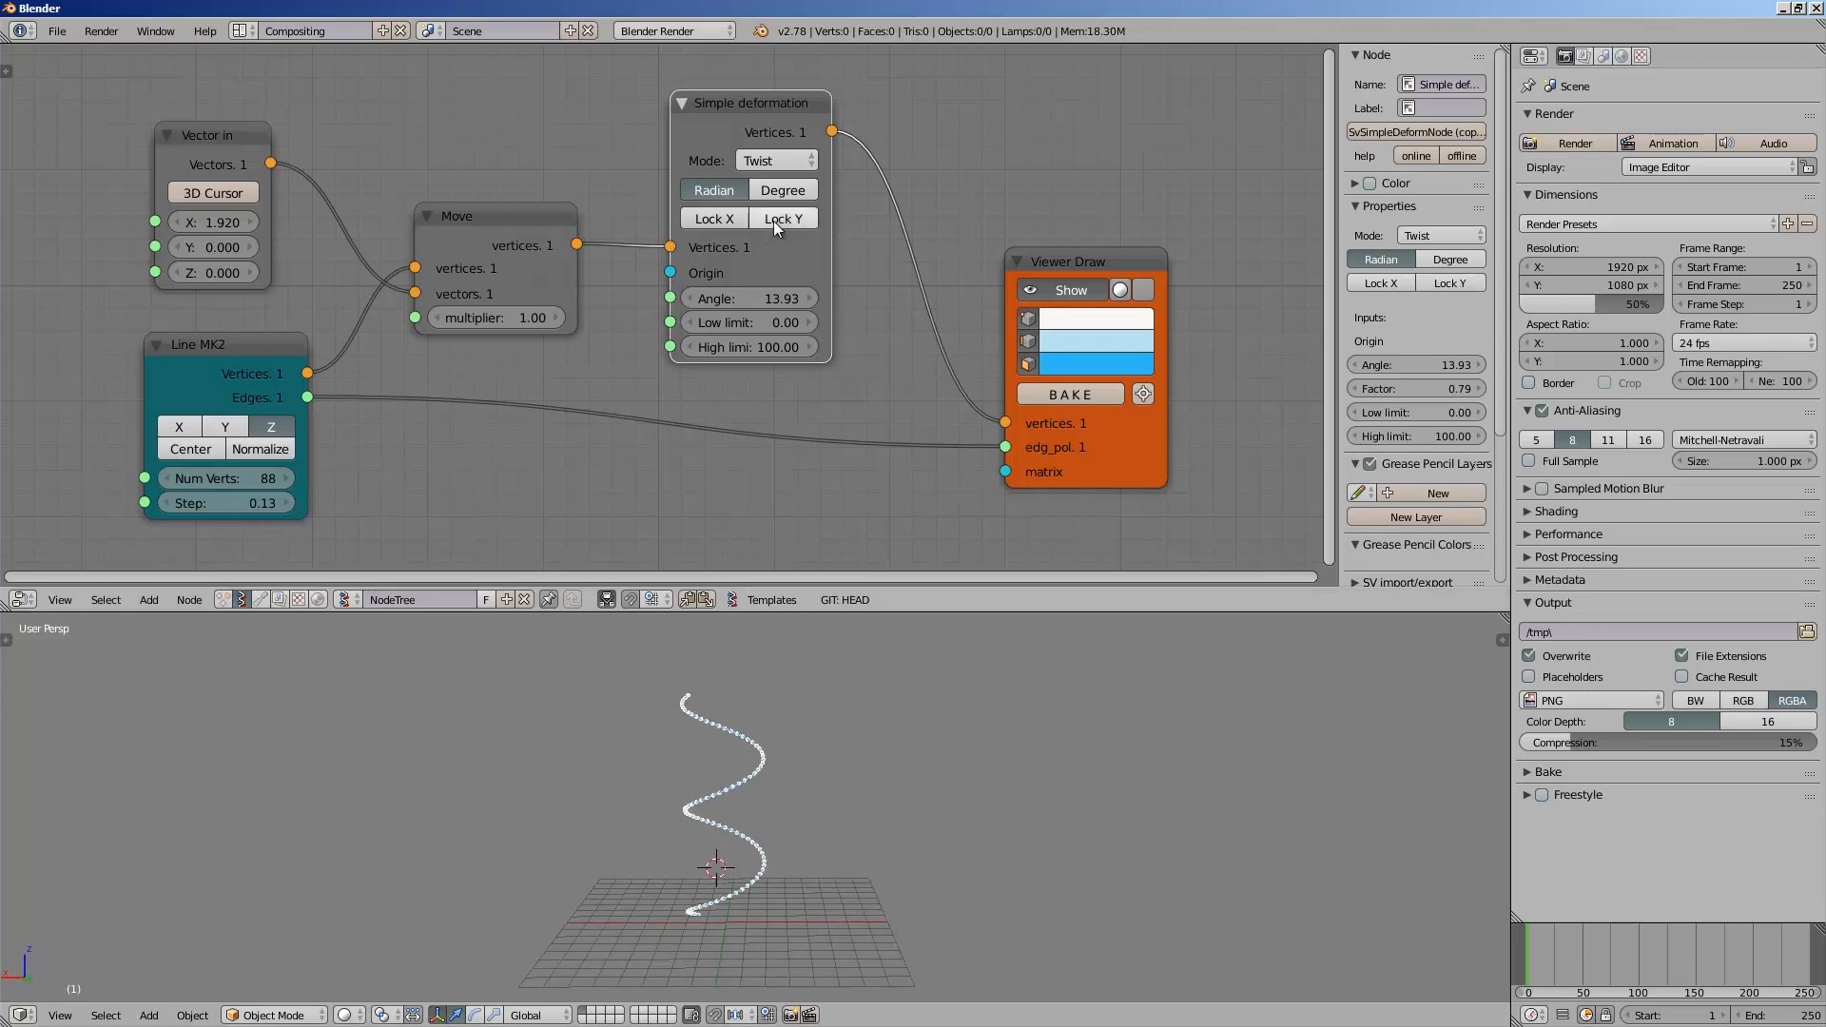
# - Bake the twisted curve from the Viewer Draw node into a mesh object
pyautogui.moveTo(809, 789)
pyautogui.mouseDown(button='middle')
pyautogui.moveTo(831, 836)
pyautogui.moveTo(917, 798)
pyautogui.mouseUp(button='middle')
pyautogui.moveTo(818, 451); pyautogui.dragTo(525, 493, button='middle')
pyautogui.moveTo(790, 305); pyautogui.dragTo(806, 287)
pyautogui.scroll(-2, 1057, 308)
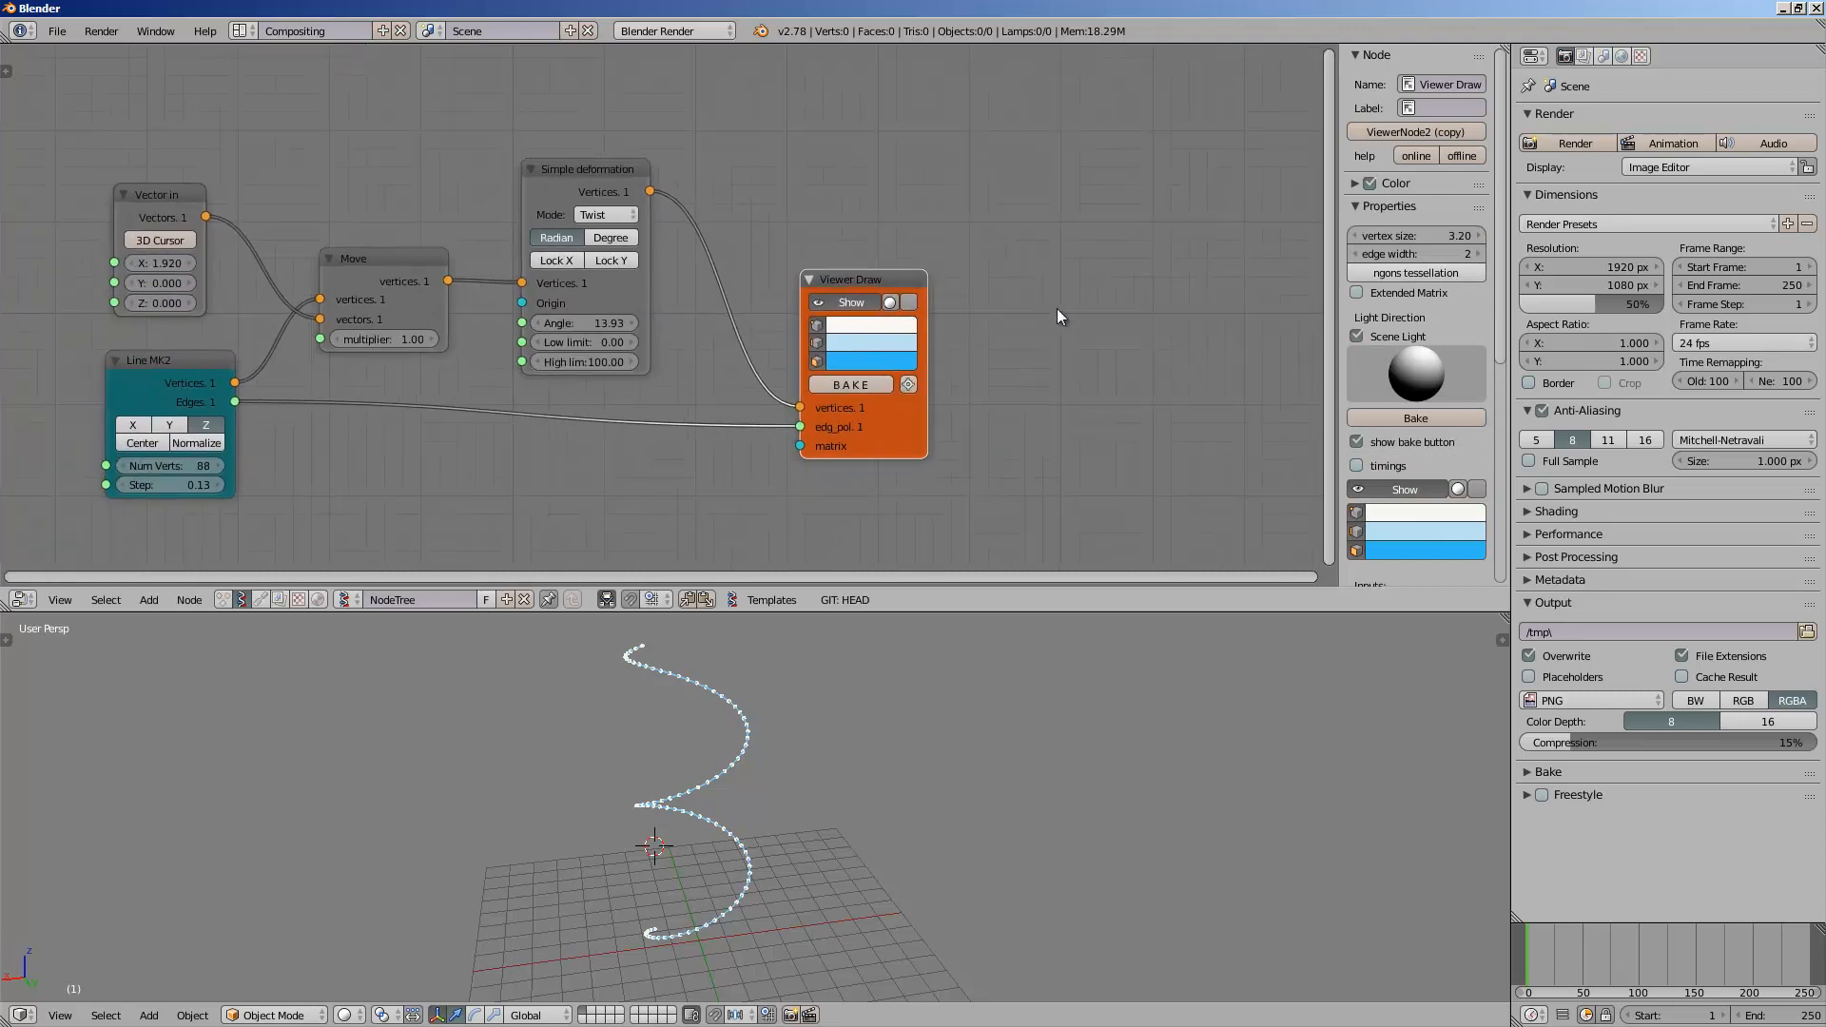
pyautogui.click(855, 300)
pyautogui.click(862, 302)
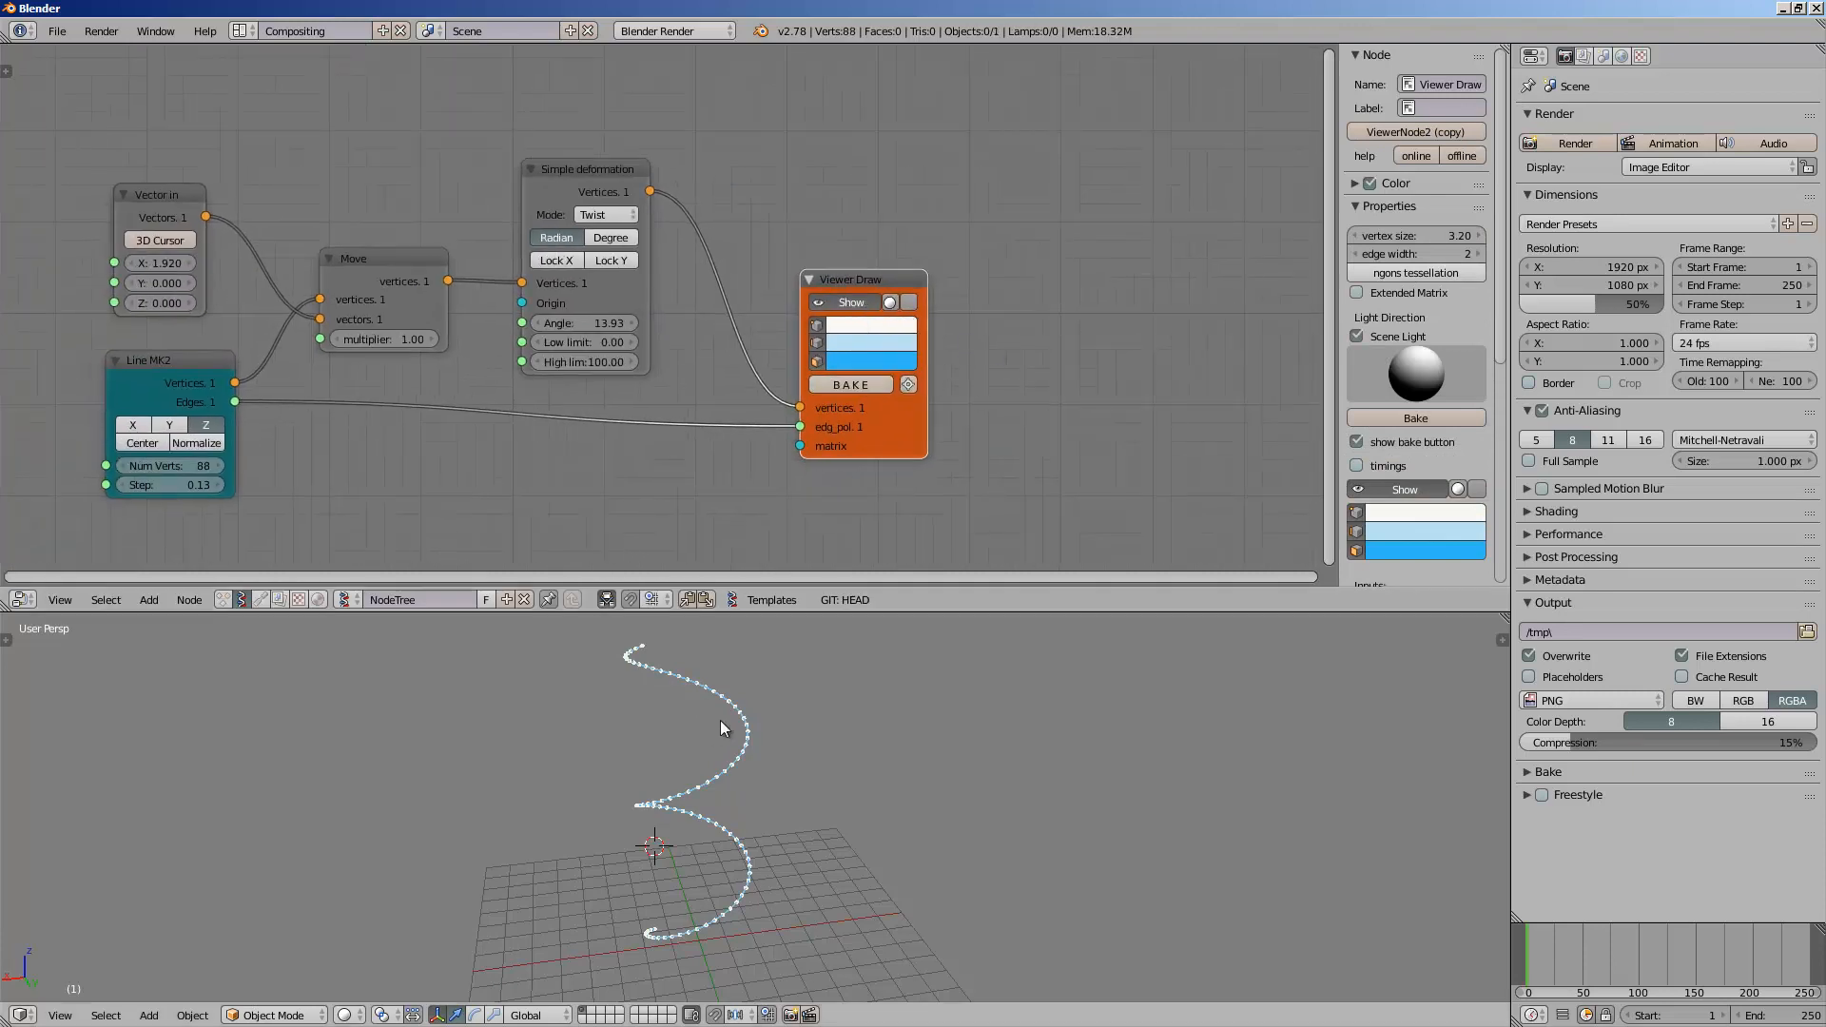
# - Move the baked spiral object sideways, clear of the live node preview
pyautogui.rightClick(744, 757)
pyautogui.press('g')
pyautogui.click(884, 762)
pyautogui.moveTo(884, 761)
pyautogui.mouseDown(button='middle')
pyautogui.moveTo(794, 745)
pyautogui.moveTo(869, 793)
pyautogui.moveTo(826, 790)
pyautogui.mouseUp(button='middle')
pyautogui.scroll(-1, 870, 793)
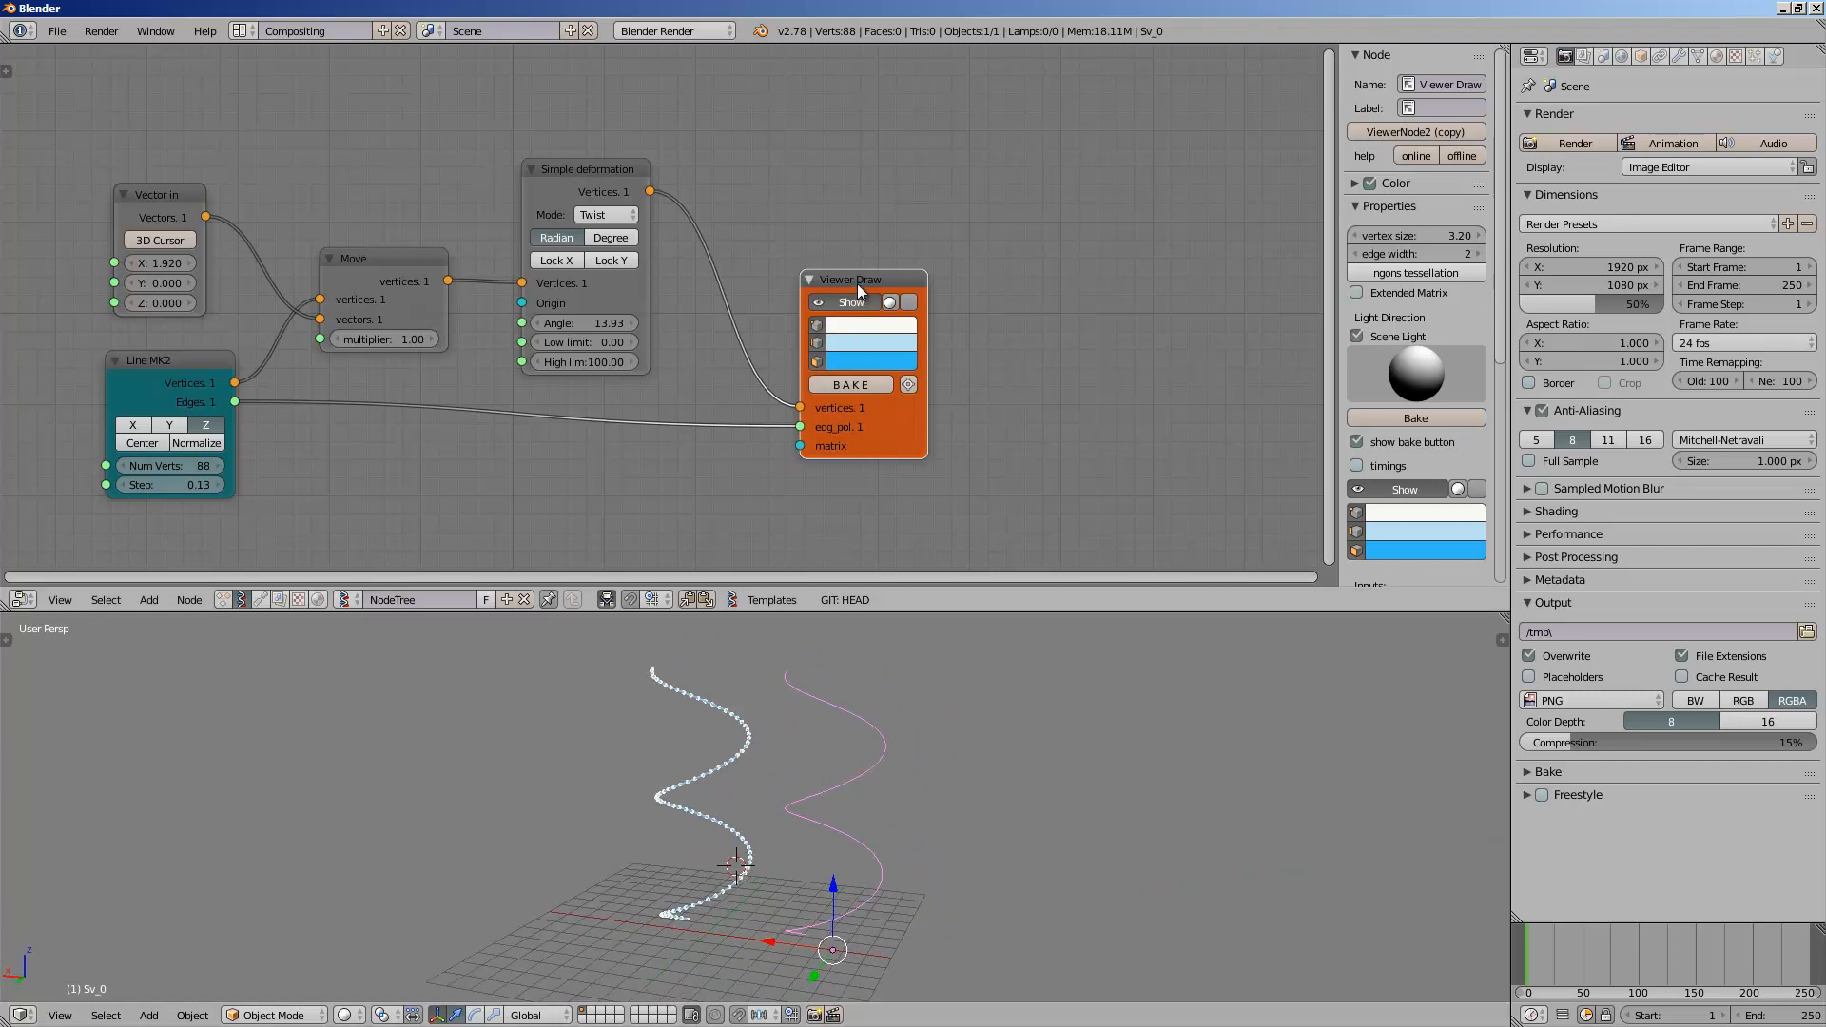
# - Add a Polyline Viewer MK1 node and place it in the free space beyond the Viewer Draw node
pyautogui.moveTo(1024, 246); pyautogui.dragTo(886, 249, button='middle')
pyautogui.hotkey('shift', 'a')
pyautogui.click(885, 249)
pyautogui.write('polyli')
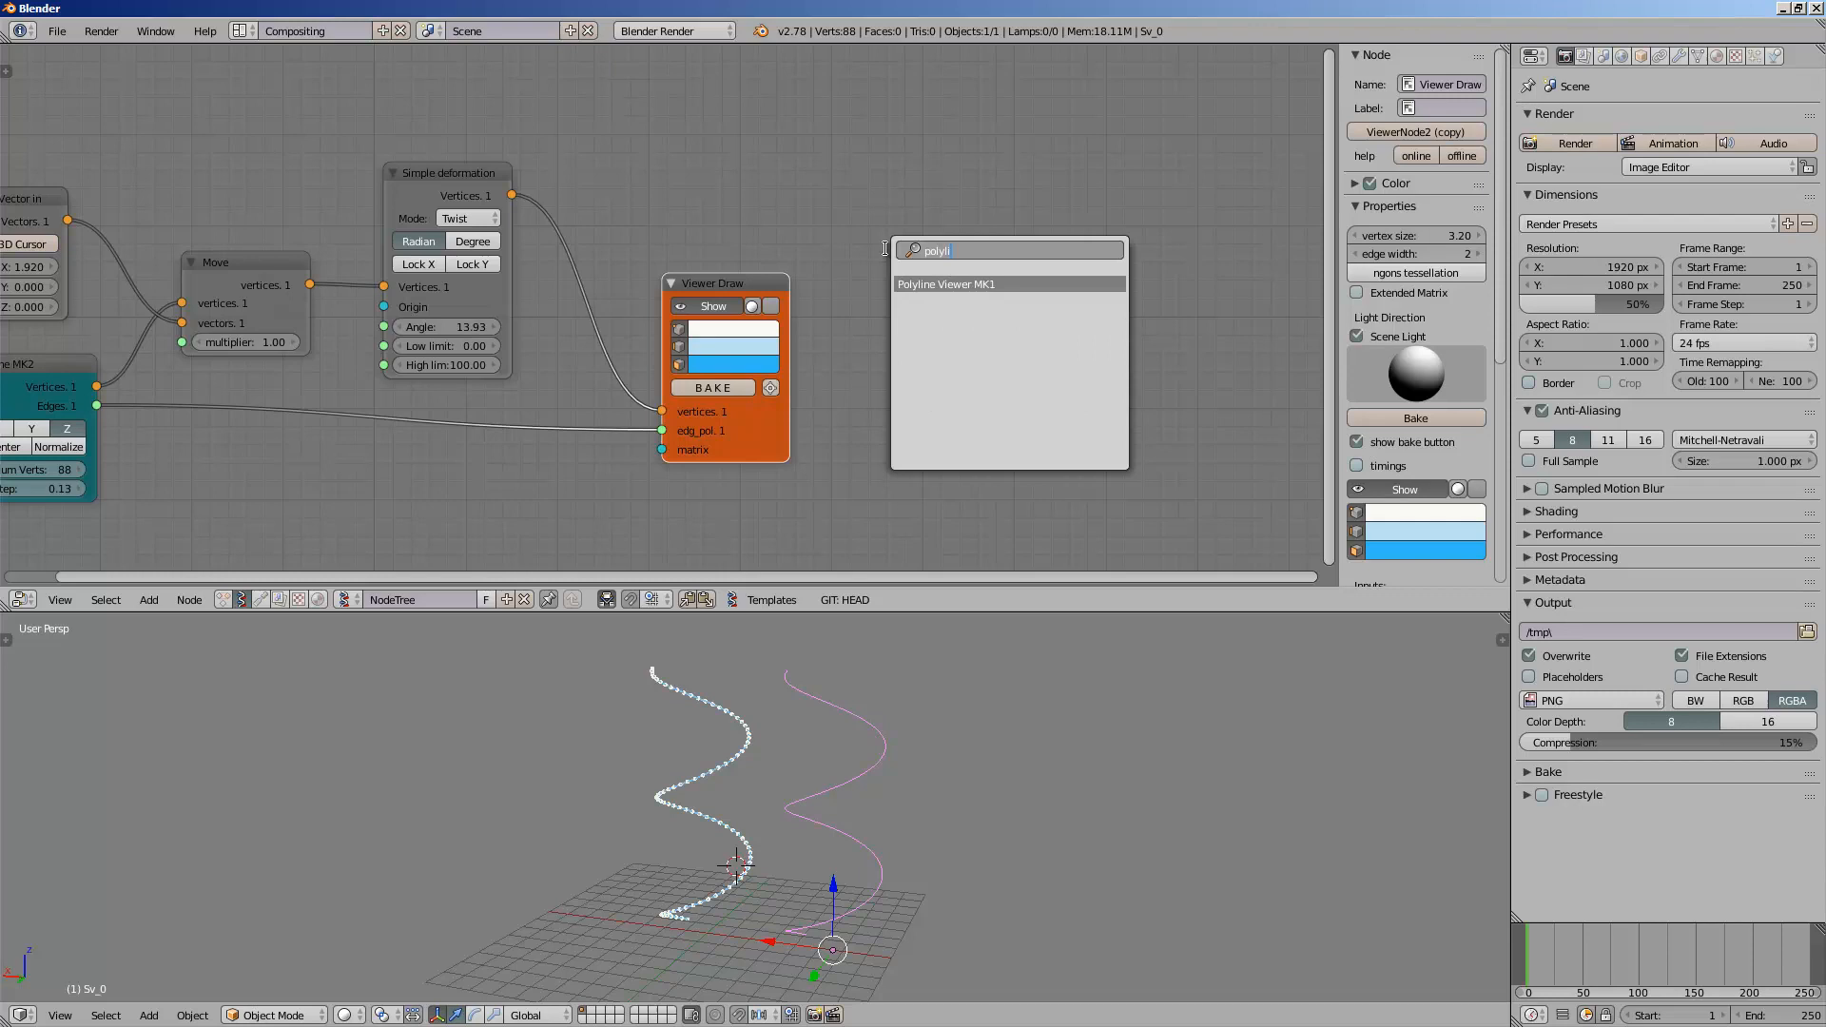
pyautogui.press('Return')
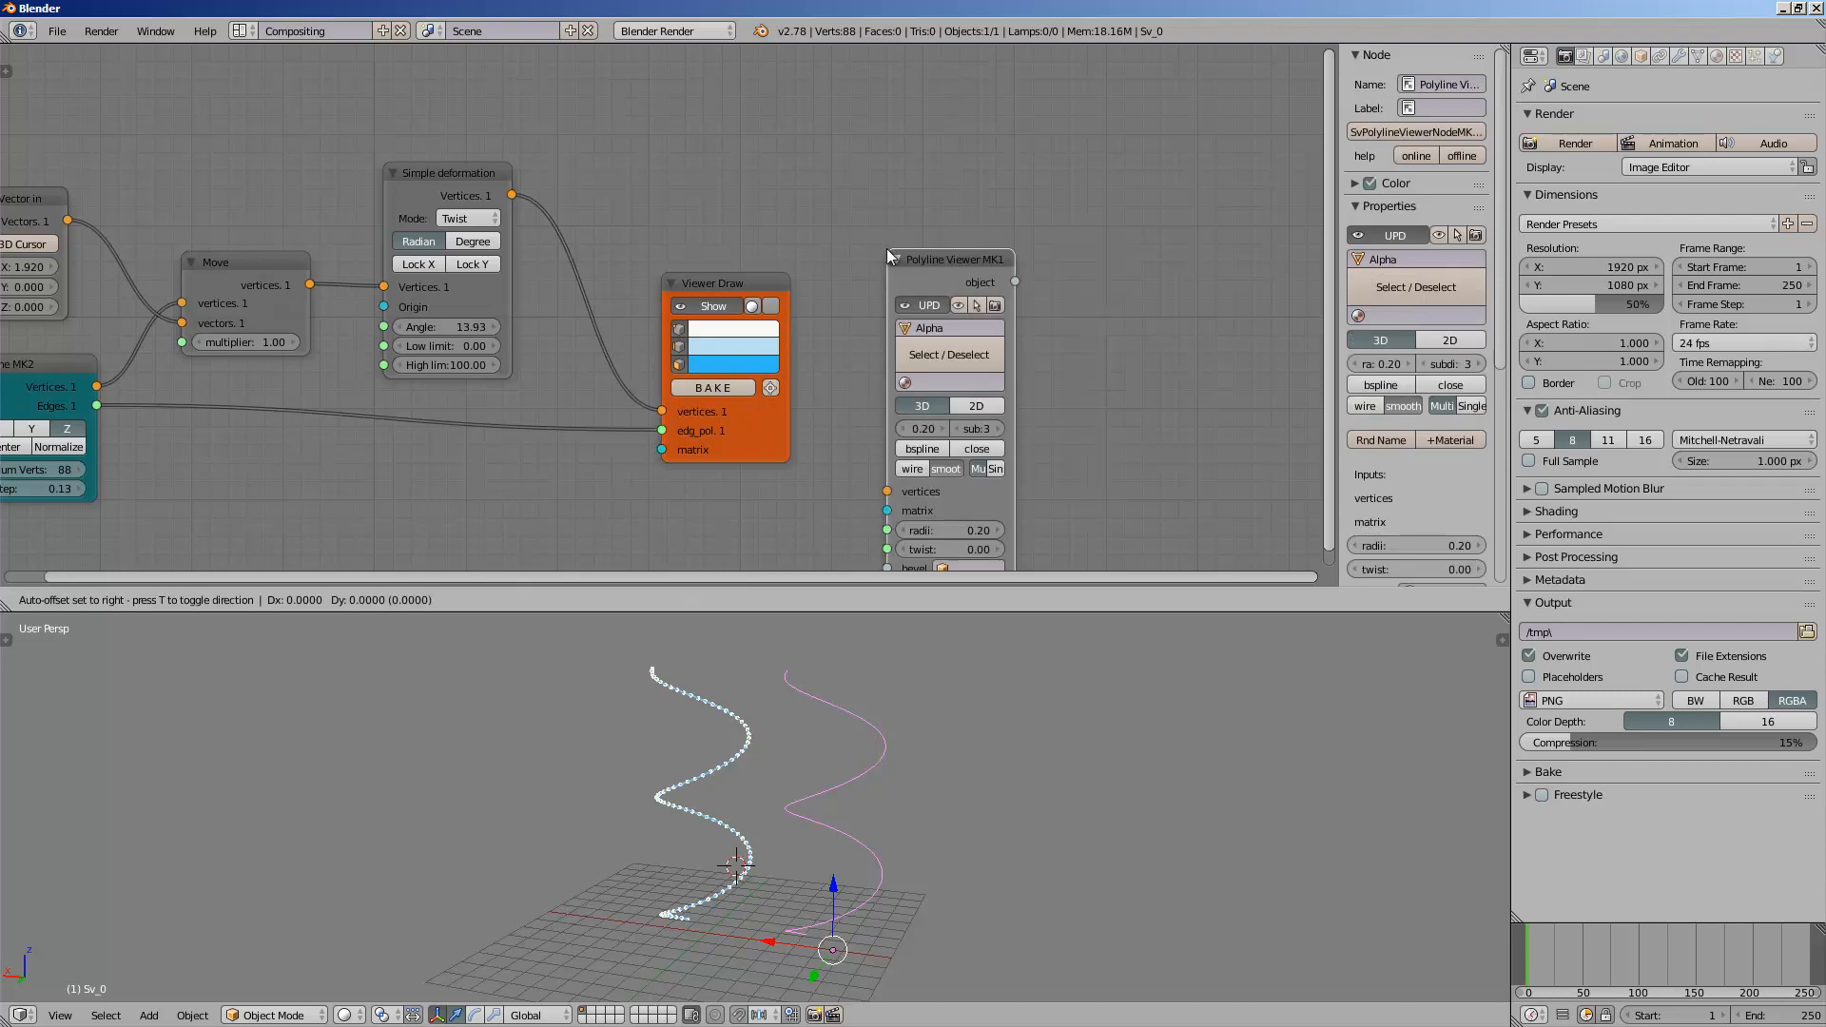
pyautogui.click(910, 152)
# - Connect the Simple deformation vertices to the Polyline Viewer's vertices input and set its radii to 1.49
pyautogui.moveTo(514, 195); pyautogui.dragTo(1032, 430)
pyautogui.moveTo(789, 779); pyautogui.dragTo(875, 780, button='middle')
pyautogui.scroll(1, 727, 333)
pyautogui.moveTo(726, 333); pyautogui.dragTo(852, 316, button='middle')
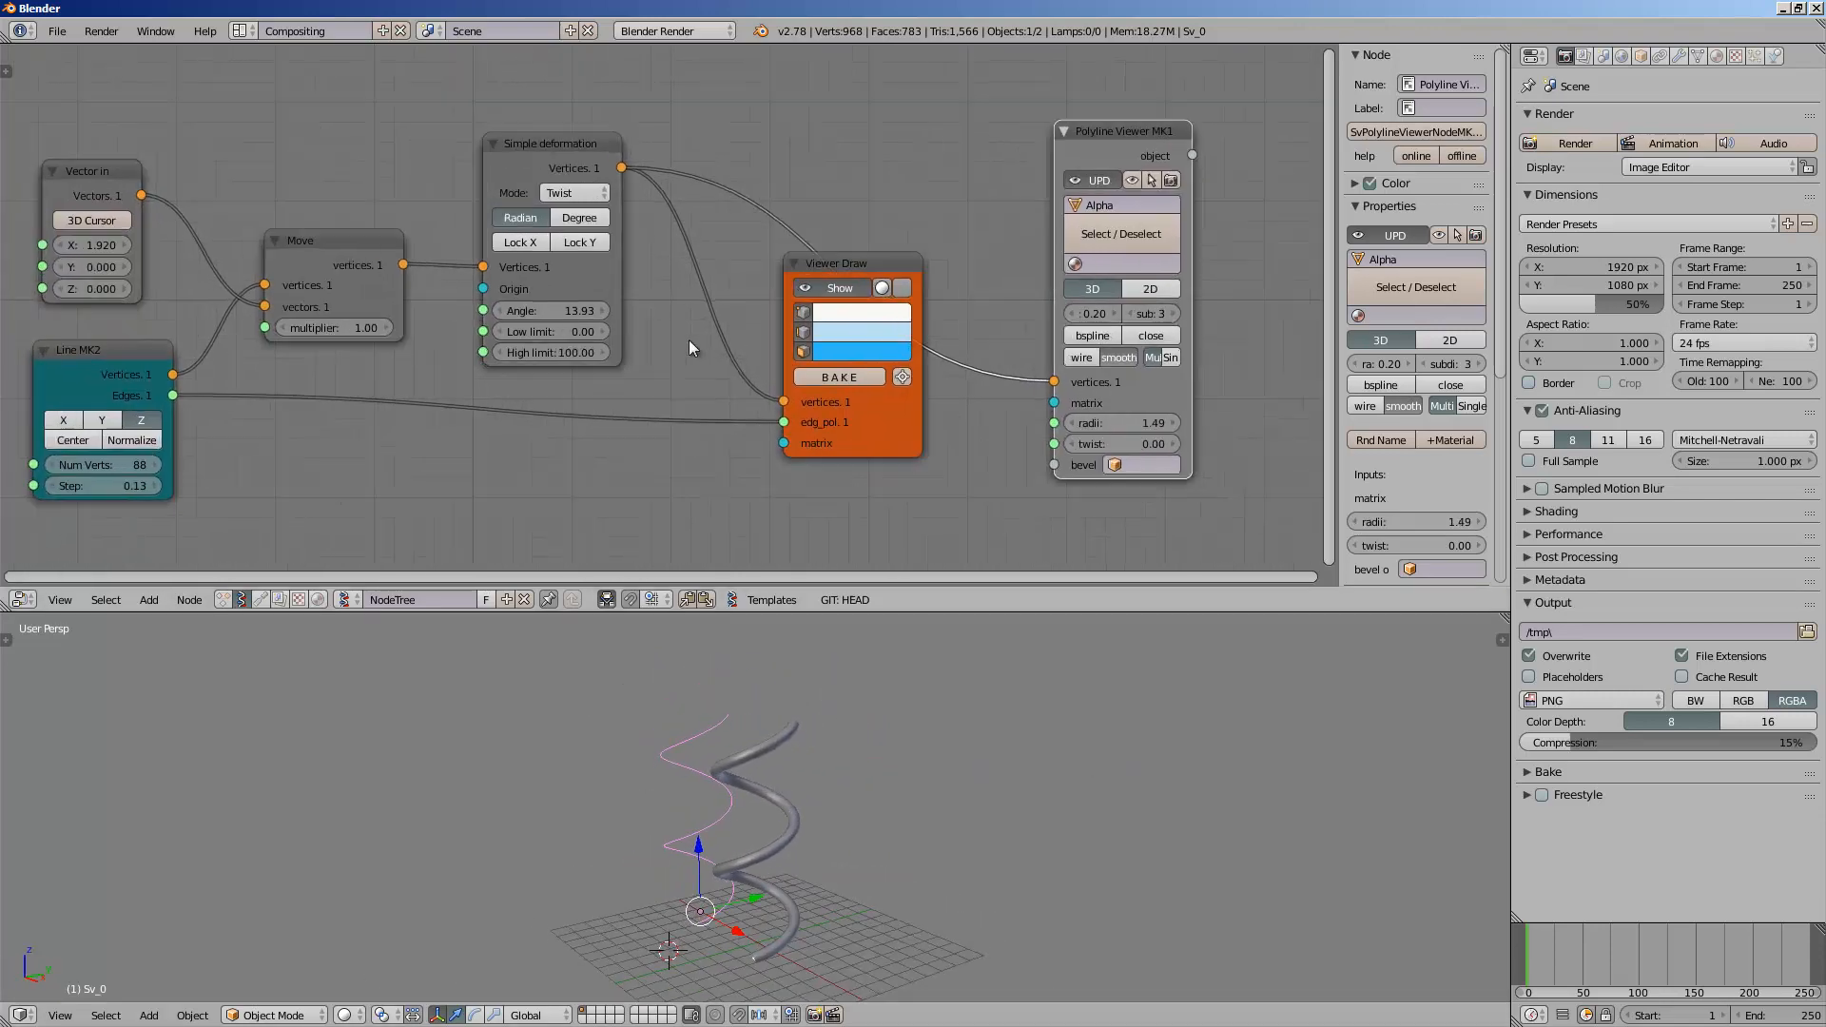
# - Hide the node editor's properties region and thicken the tube by setting the Polyline Viewer's radii to 2.90
pyautogui.moveTo(397, 346); pyautogui.dragTo(468, 352, button='middle')
pyautogui.scroll(-2, 572, 373)
pyautogui.moveTo(573, 373); pyautogui.dragTo(567, 341, button='middle')
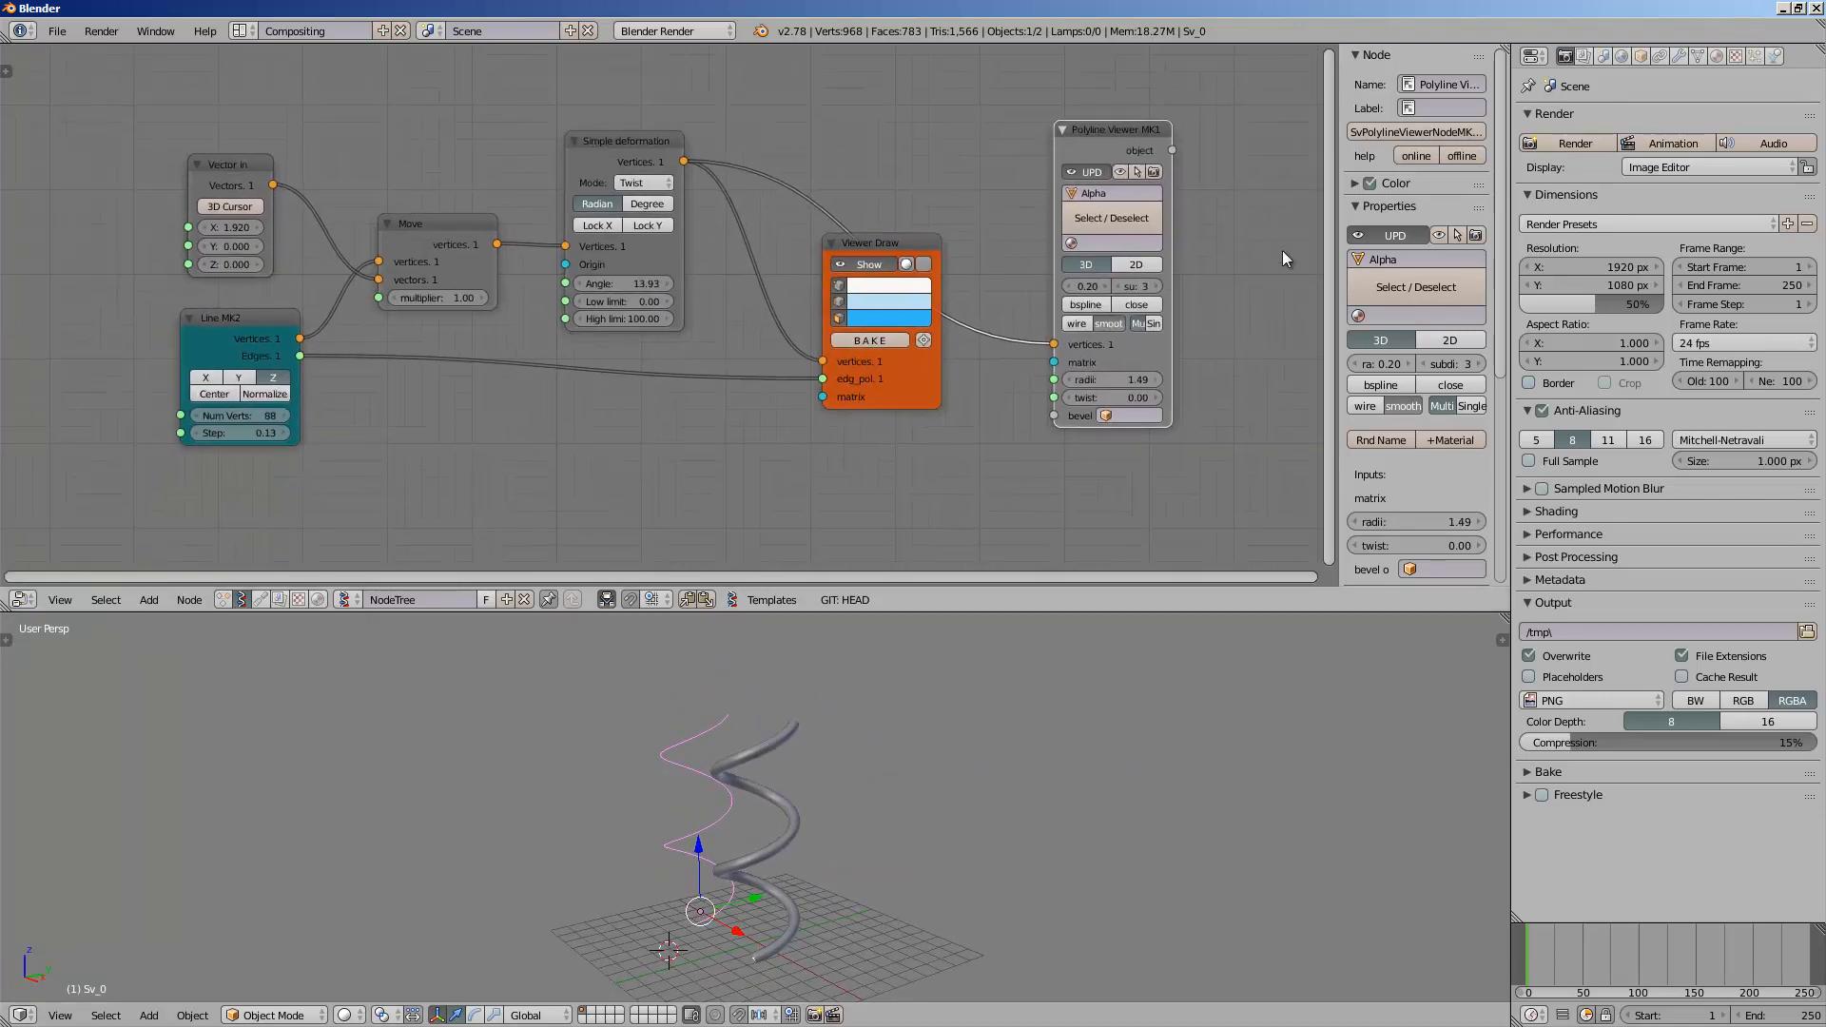
pyautogui.moveTo(1339, 238); pyautogui.dragTo(1606, 231)
pyautogui.scroll(1, 906, 409)
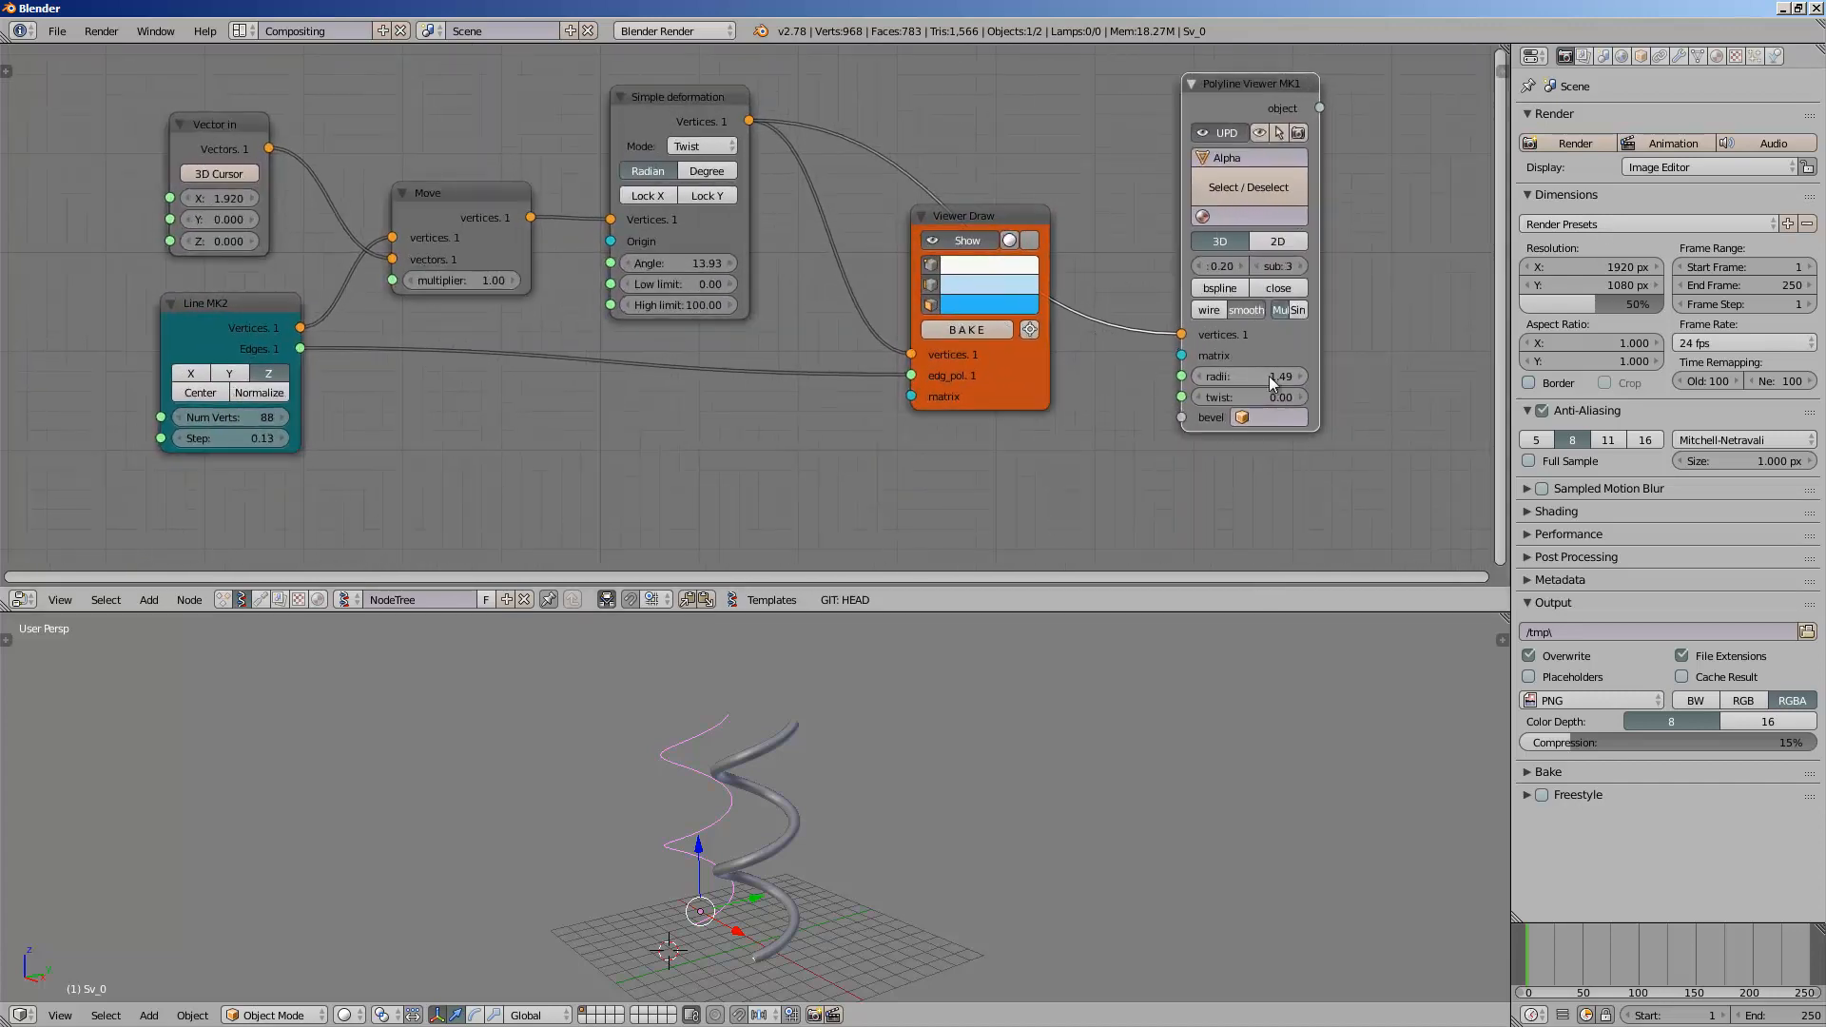
pyautogui.moveTo(1269, 374); pyautogui.dragTo(1319, 367)
pyautogui.moveTo(934, 753); pyautogui.dragTo(1029, 736, button='middle')
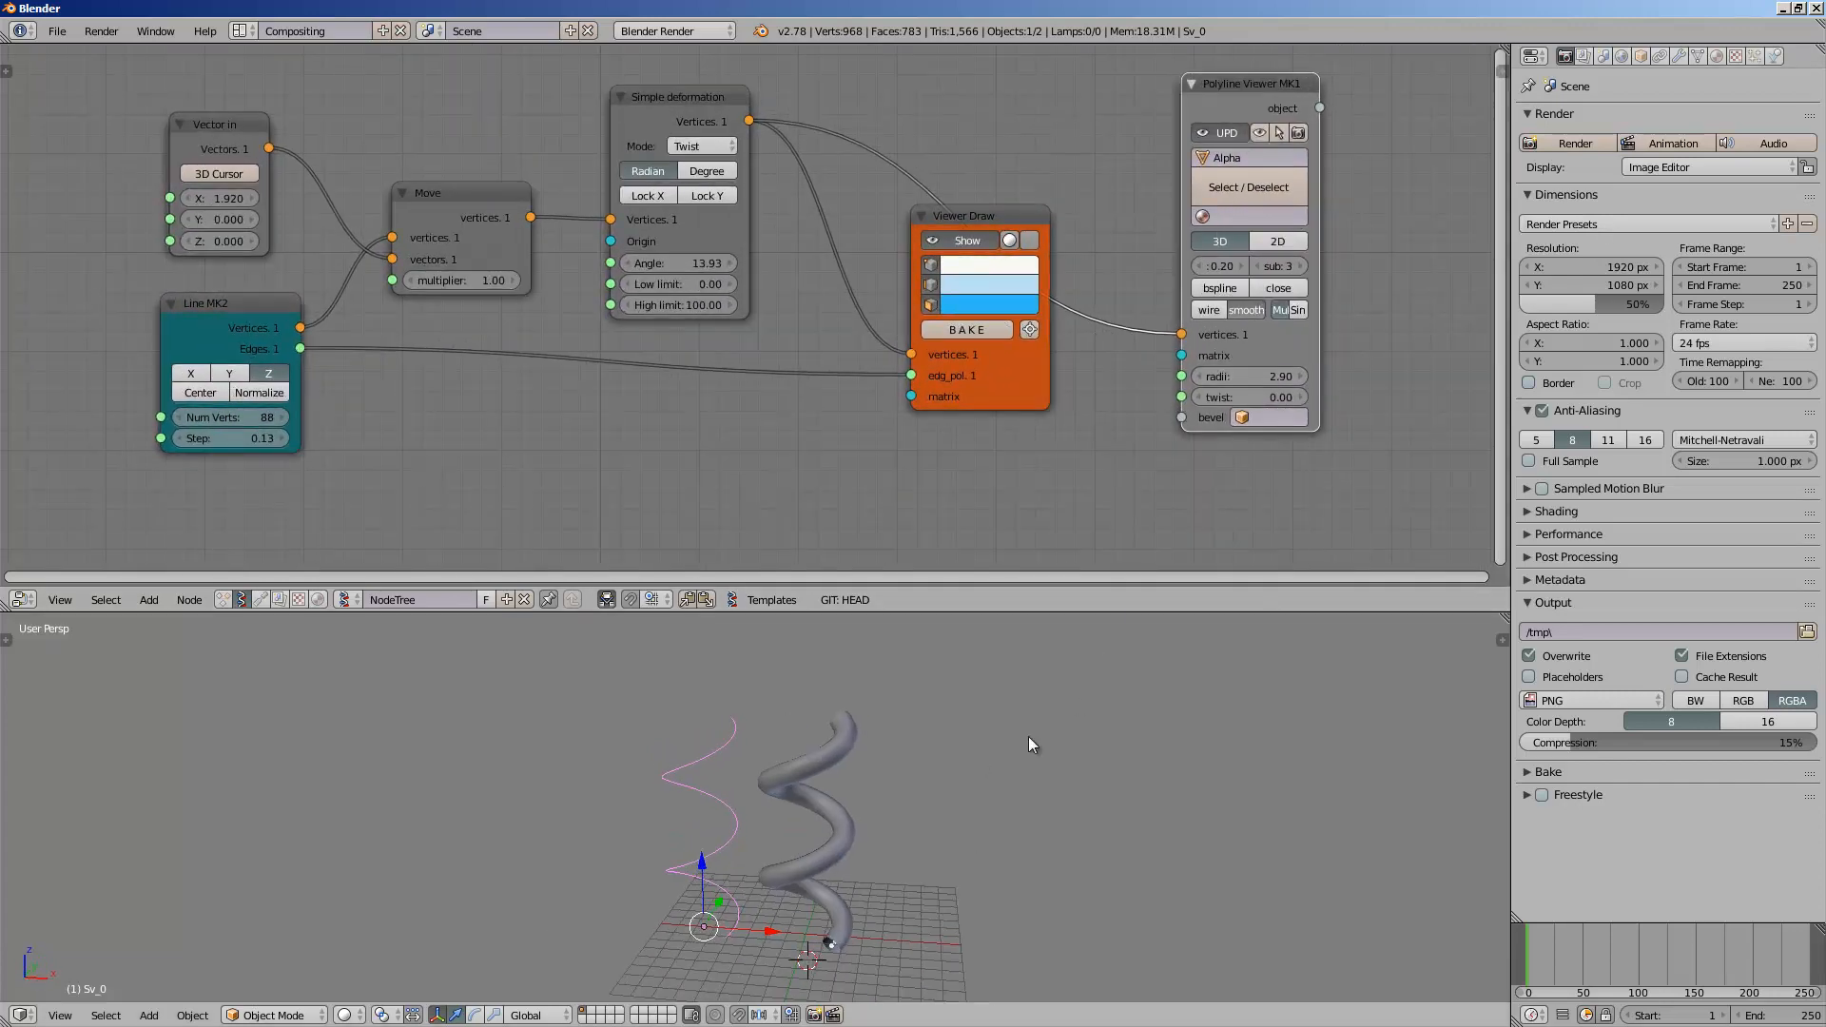
# - Add a Random Num Gen node and place it below the Viewer Draw node
pyautogui.moveTo(754, 457); pyautogui.dragTo(740, 408, button='middle')
pyautogui.hotkey('shift', 'a')
pyautogui.click(739, 408)
pyautogui.write('random n')
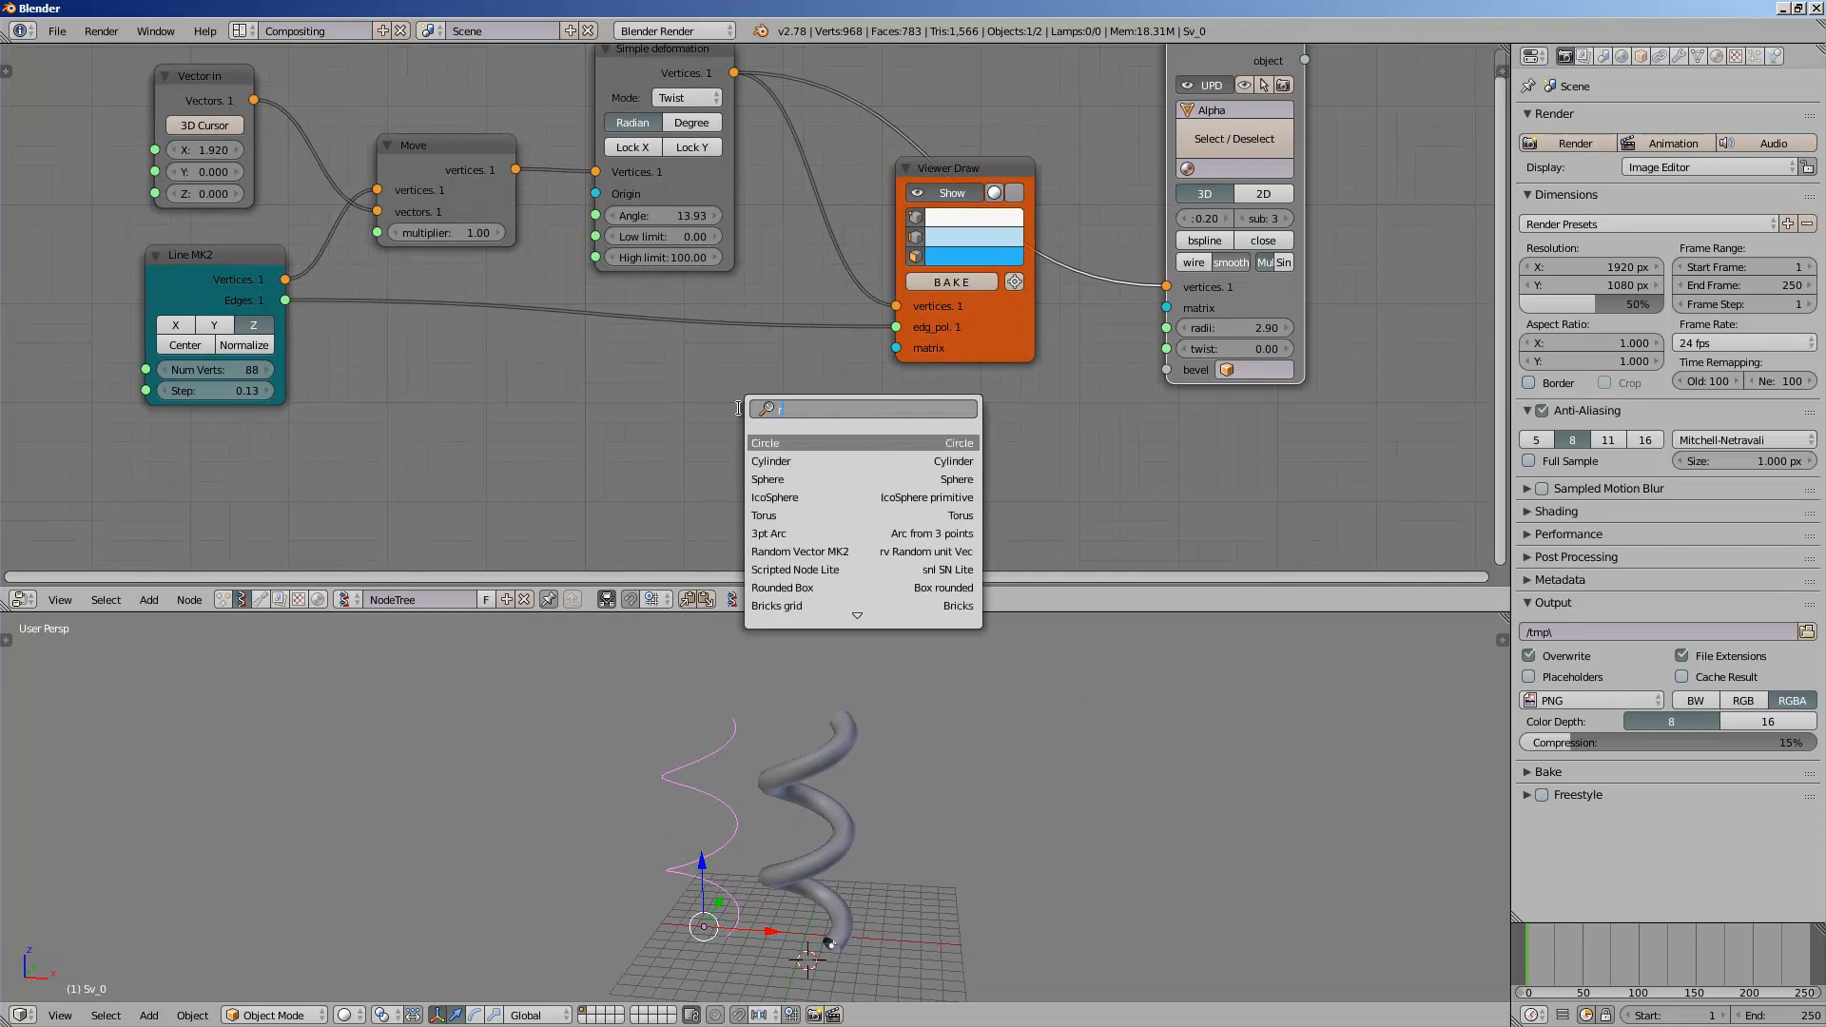
pyautogui.press('Return')
pyautogui.click(739, 408)
pyautogui.scroll(1, 740, 408)
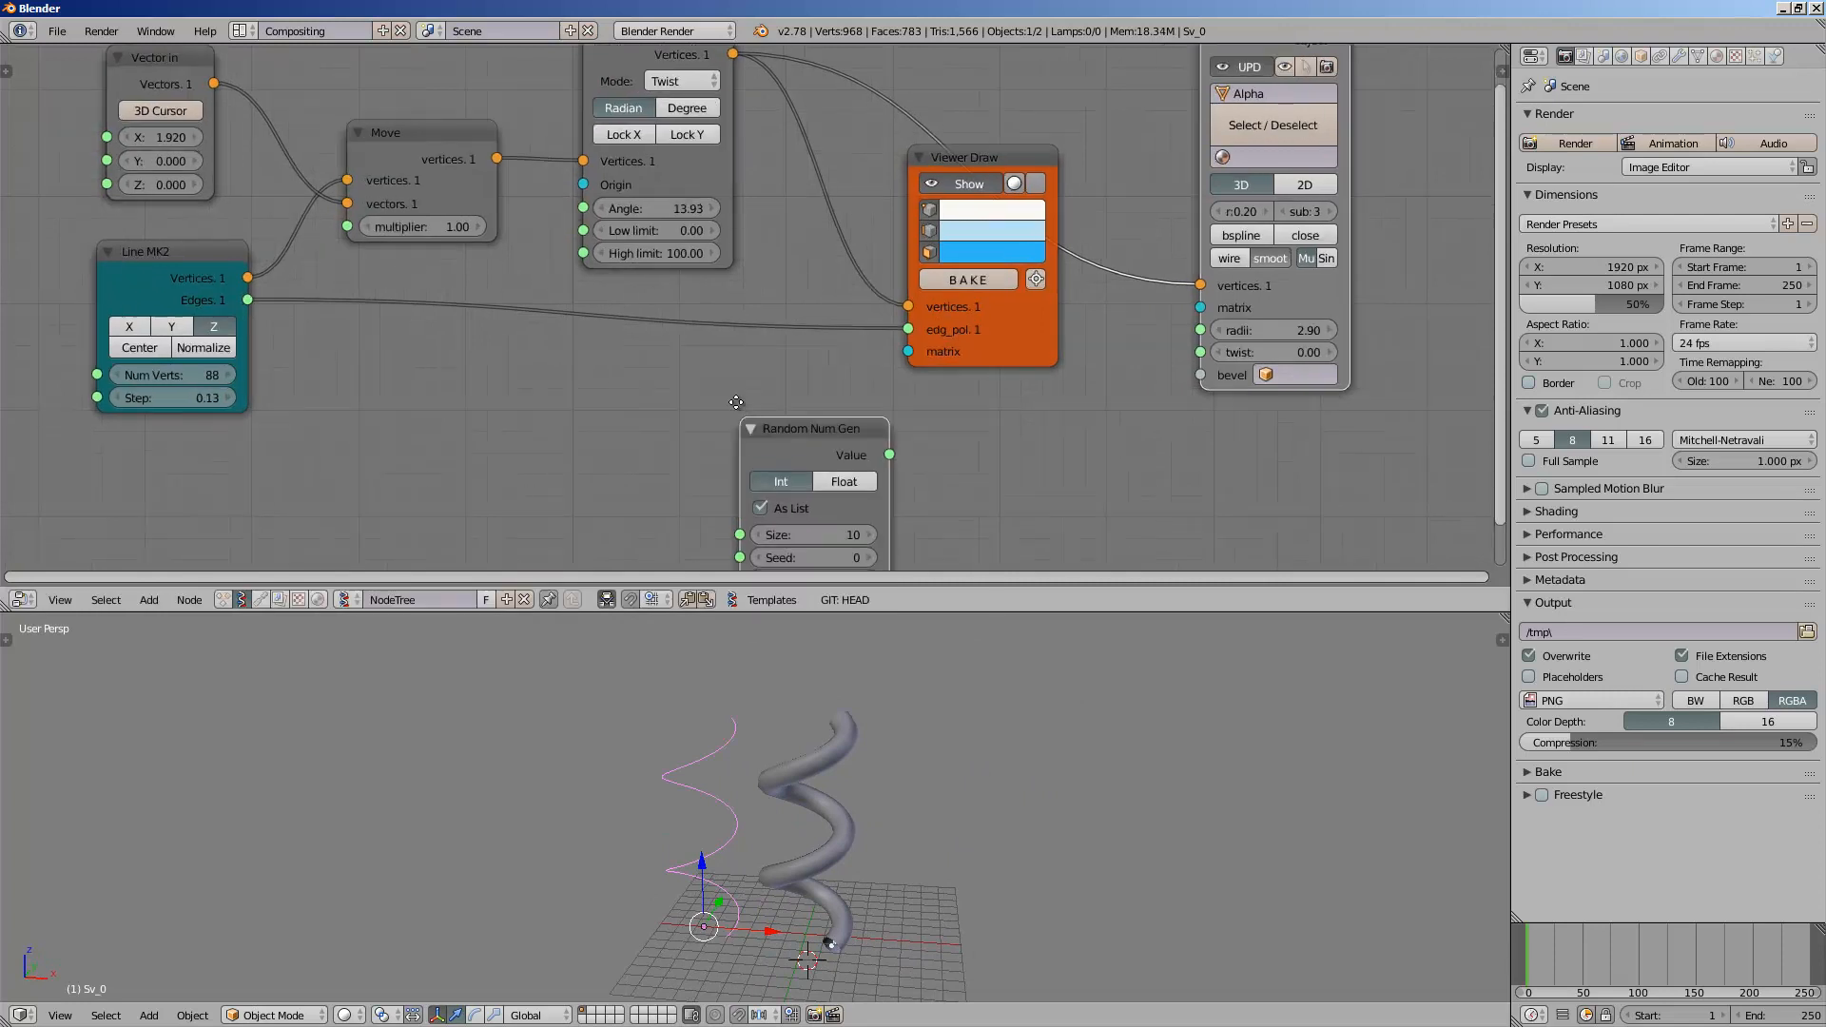
pyautogui.moveTo(739, 408); pyautogui.dragTo(707, 386, button='middle')
pyautogui.scroll(-1, 706, 386)
# - Connect the Random Num Gen value to the Polyline Viewer's radii, with Size 43 and Int Low 1
pyautogui.moveTo(846, 421); pyautogui.dragTo(1134, 305)
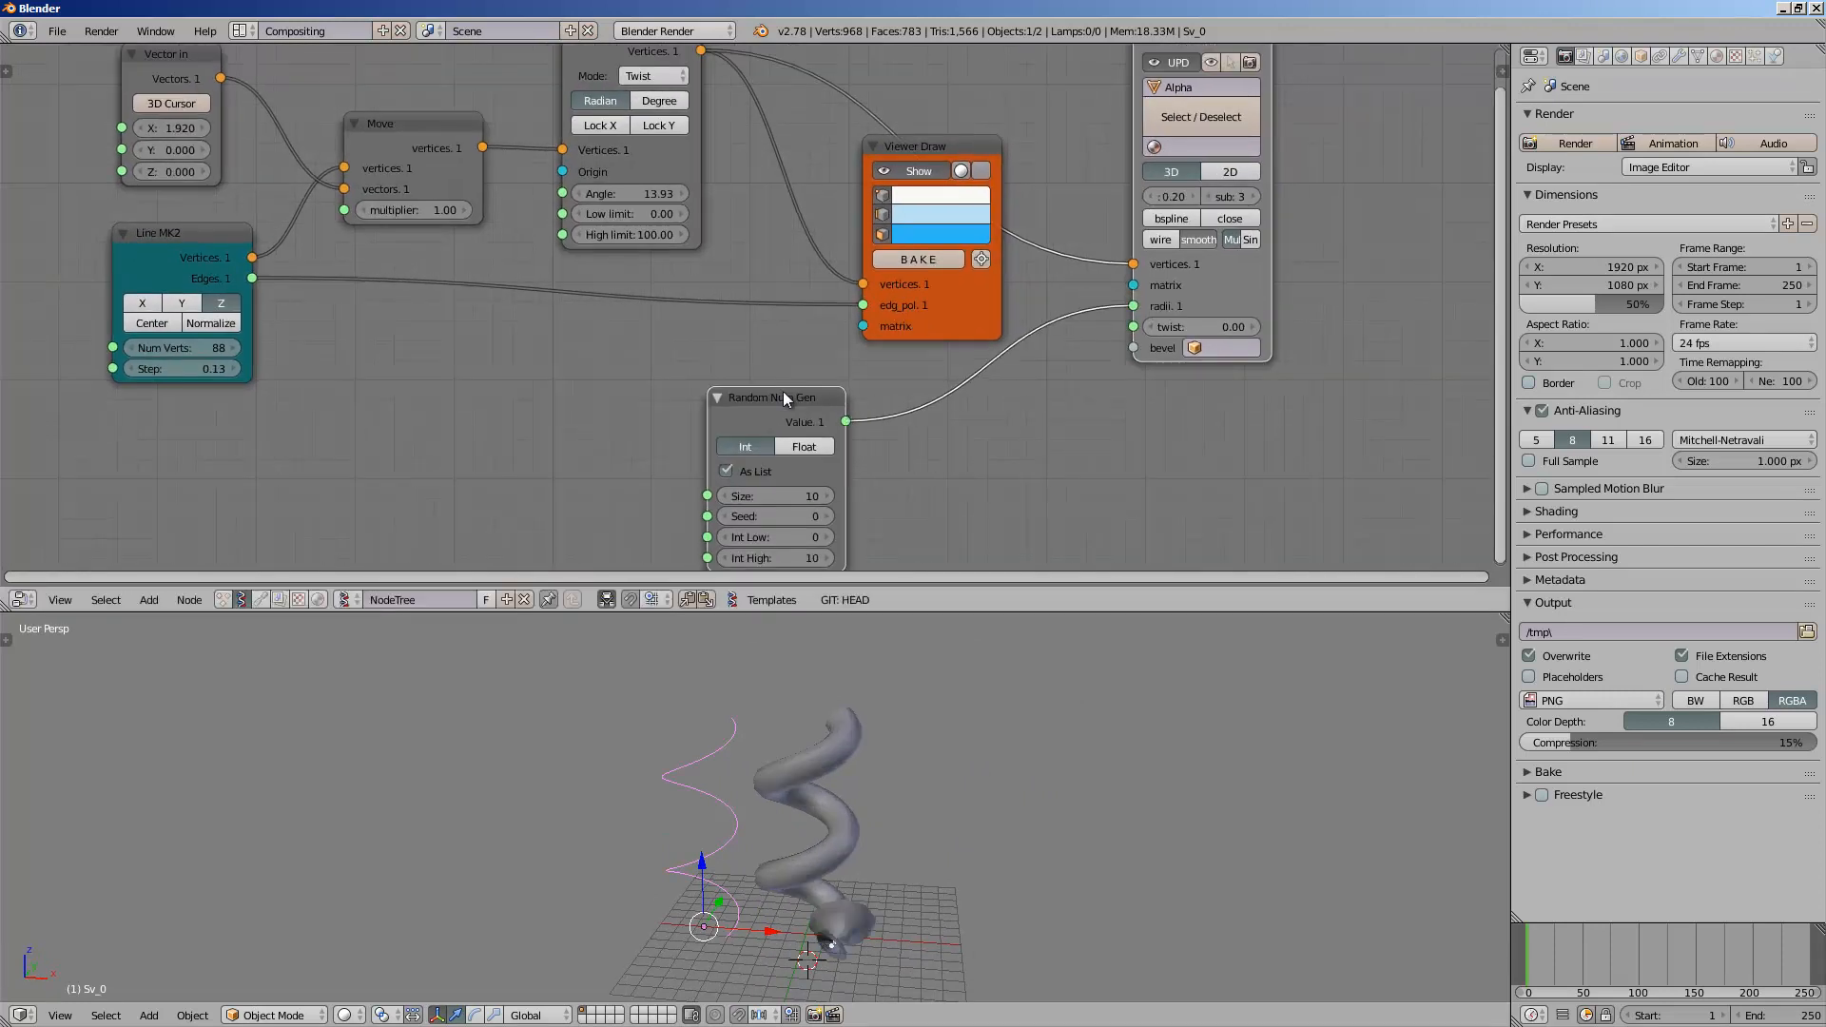
pyautogui.moveTo(784, 393); pyautogui.dragTo(800, 358)
pyautogui.moveTo(804, 459); pyautogui.dragTo(846, 449)
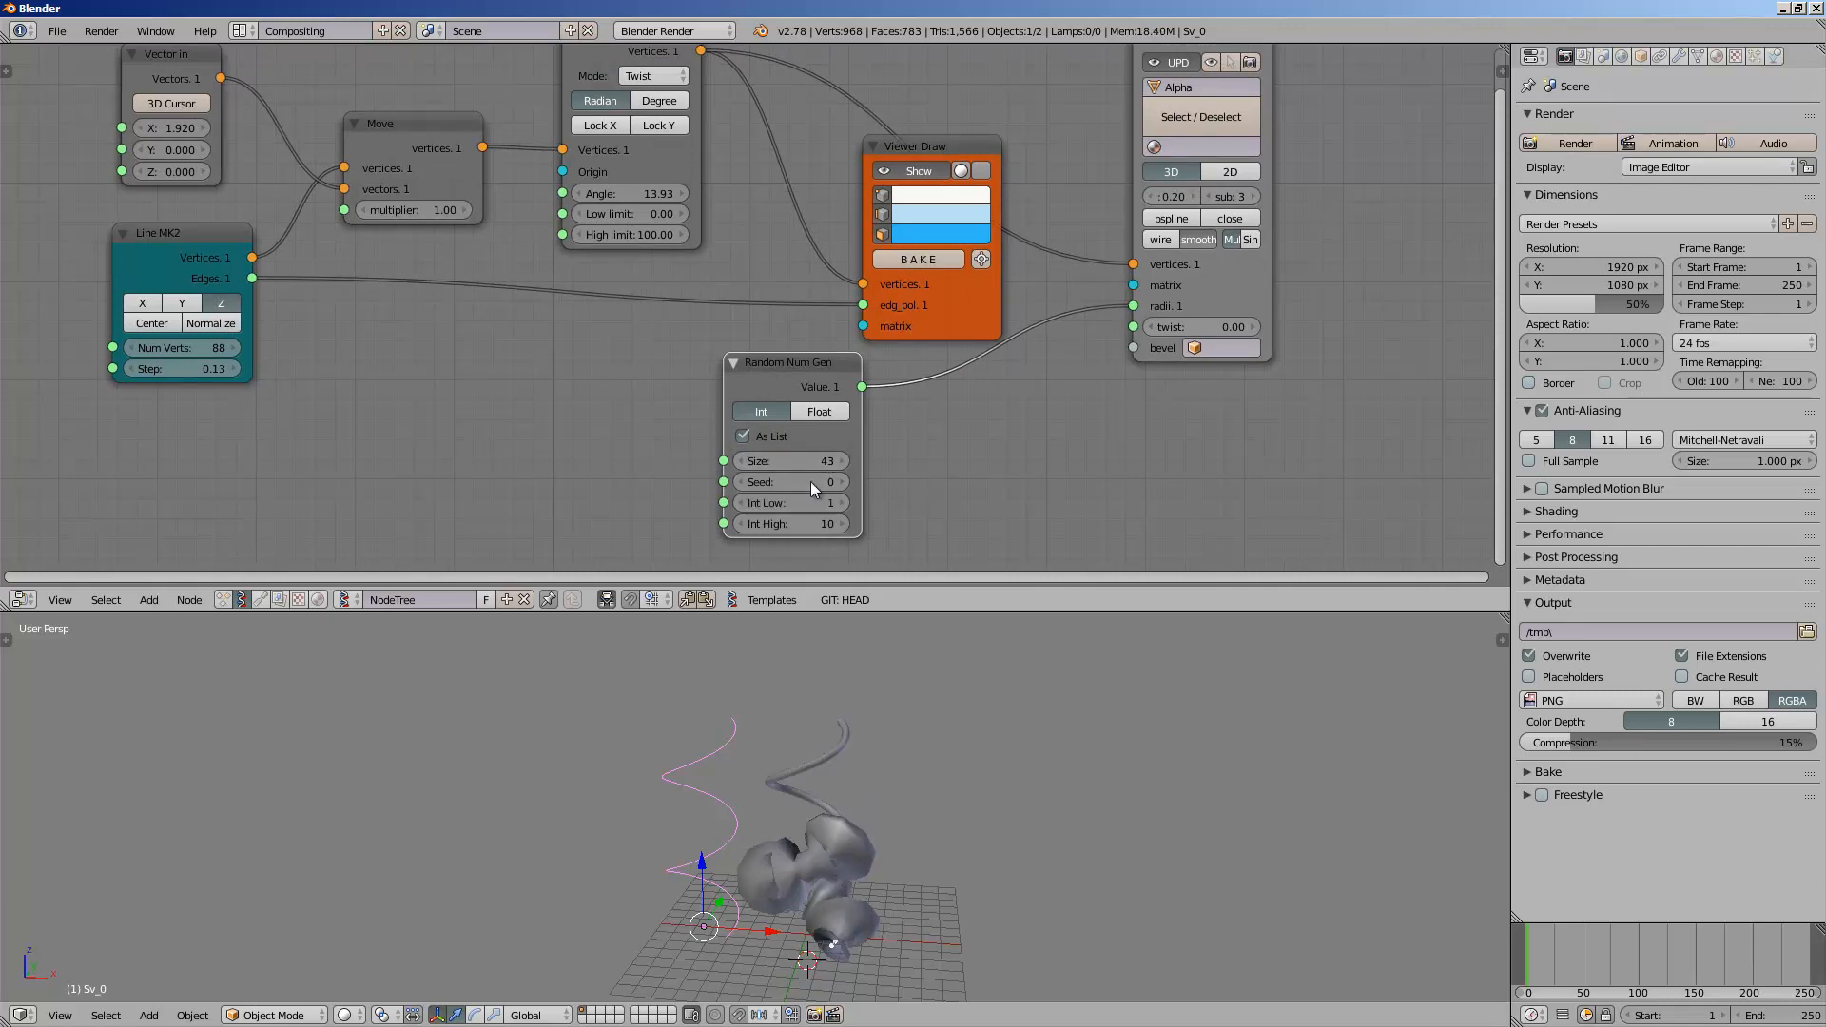
# - Switch the Random Num Gen node to Float, with Float Low 0.66, Float High 2.35 and Size 91
pyautogui.click(810, 412)
pyautogui.moveTo(824, 504); pyautogui.dragTo(898, 483)
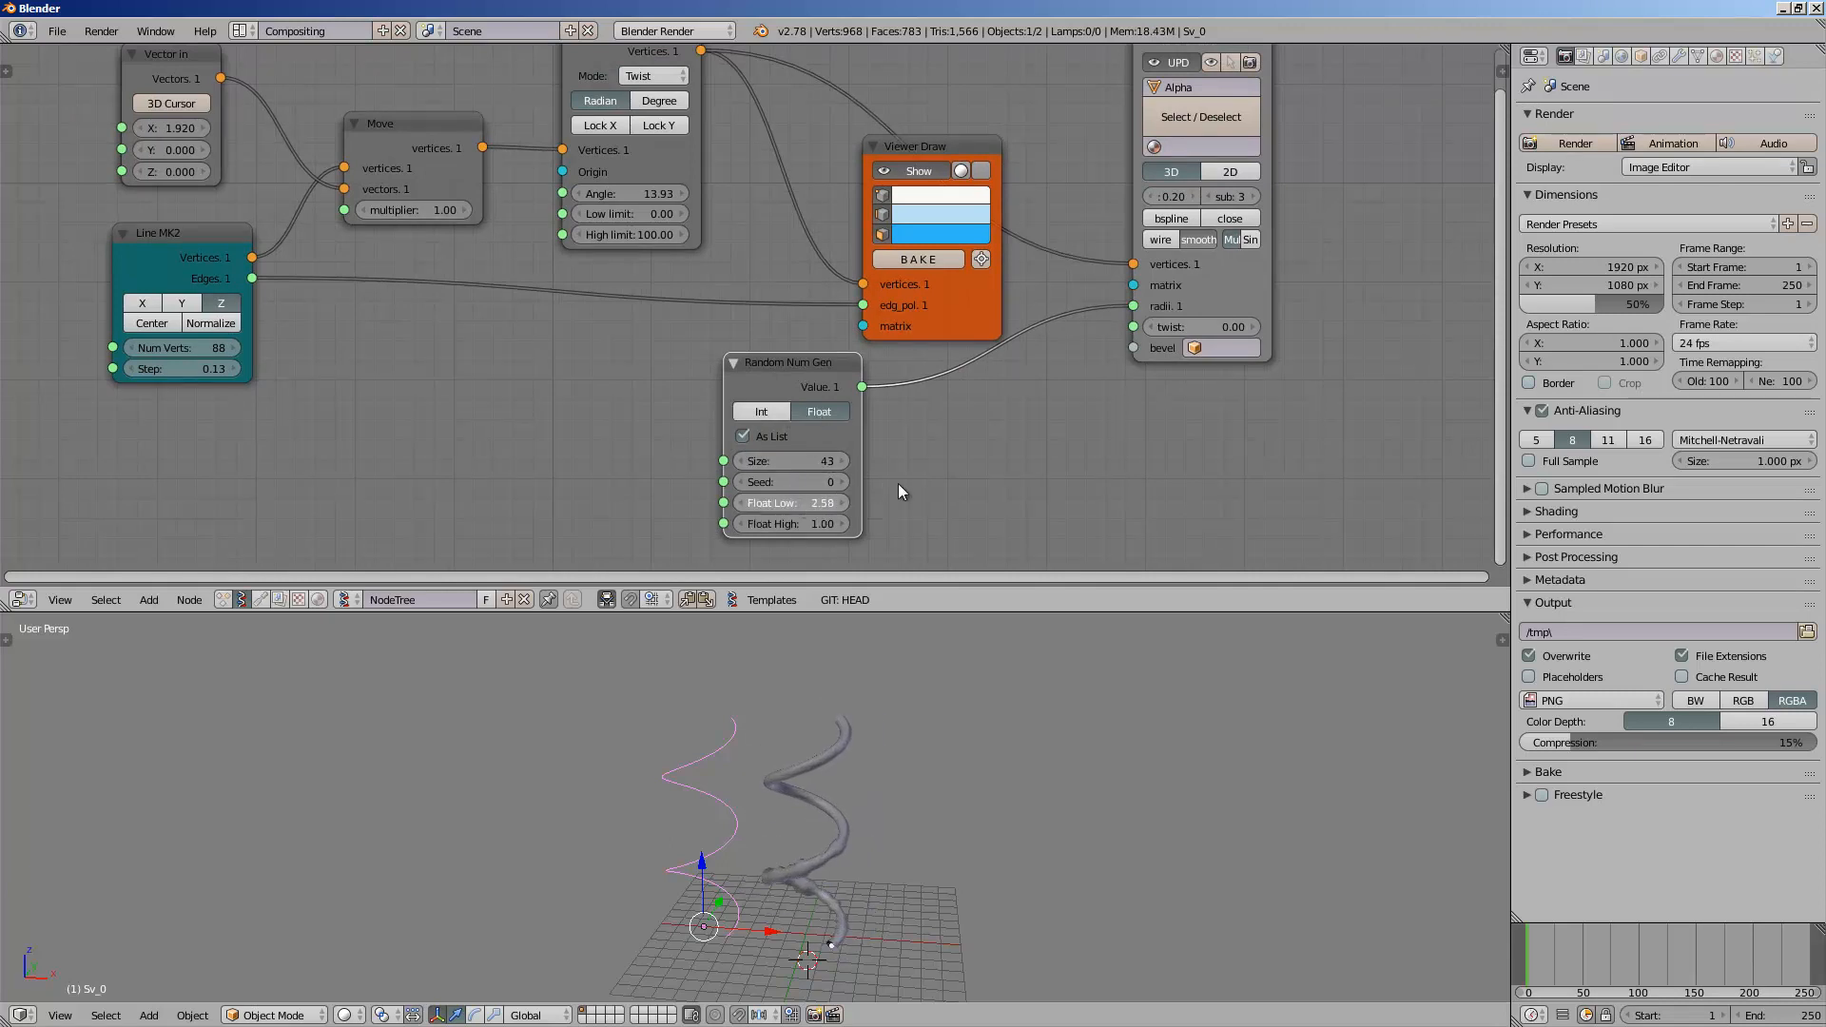
pyautogui.moveTo(802, 525); pyautogui.dragTo(840, 529)
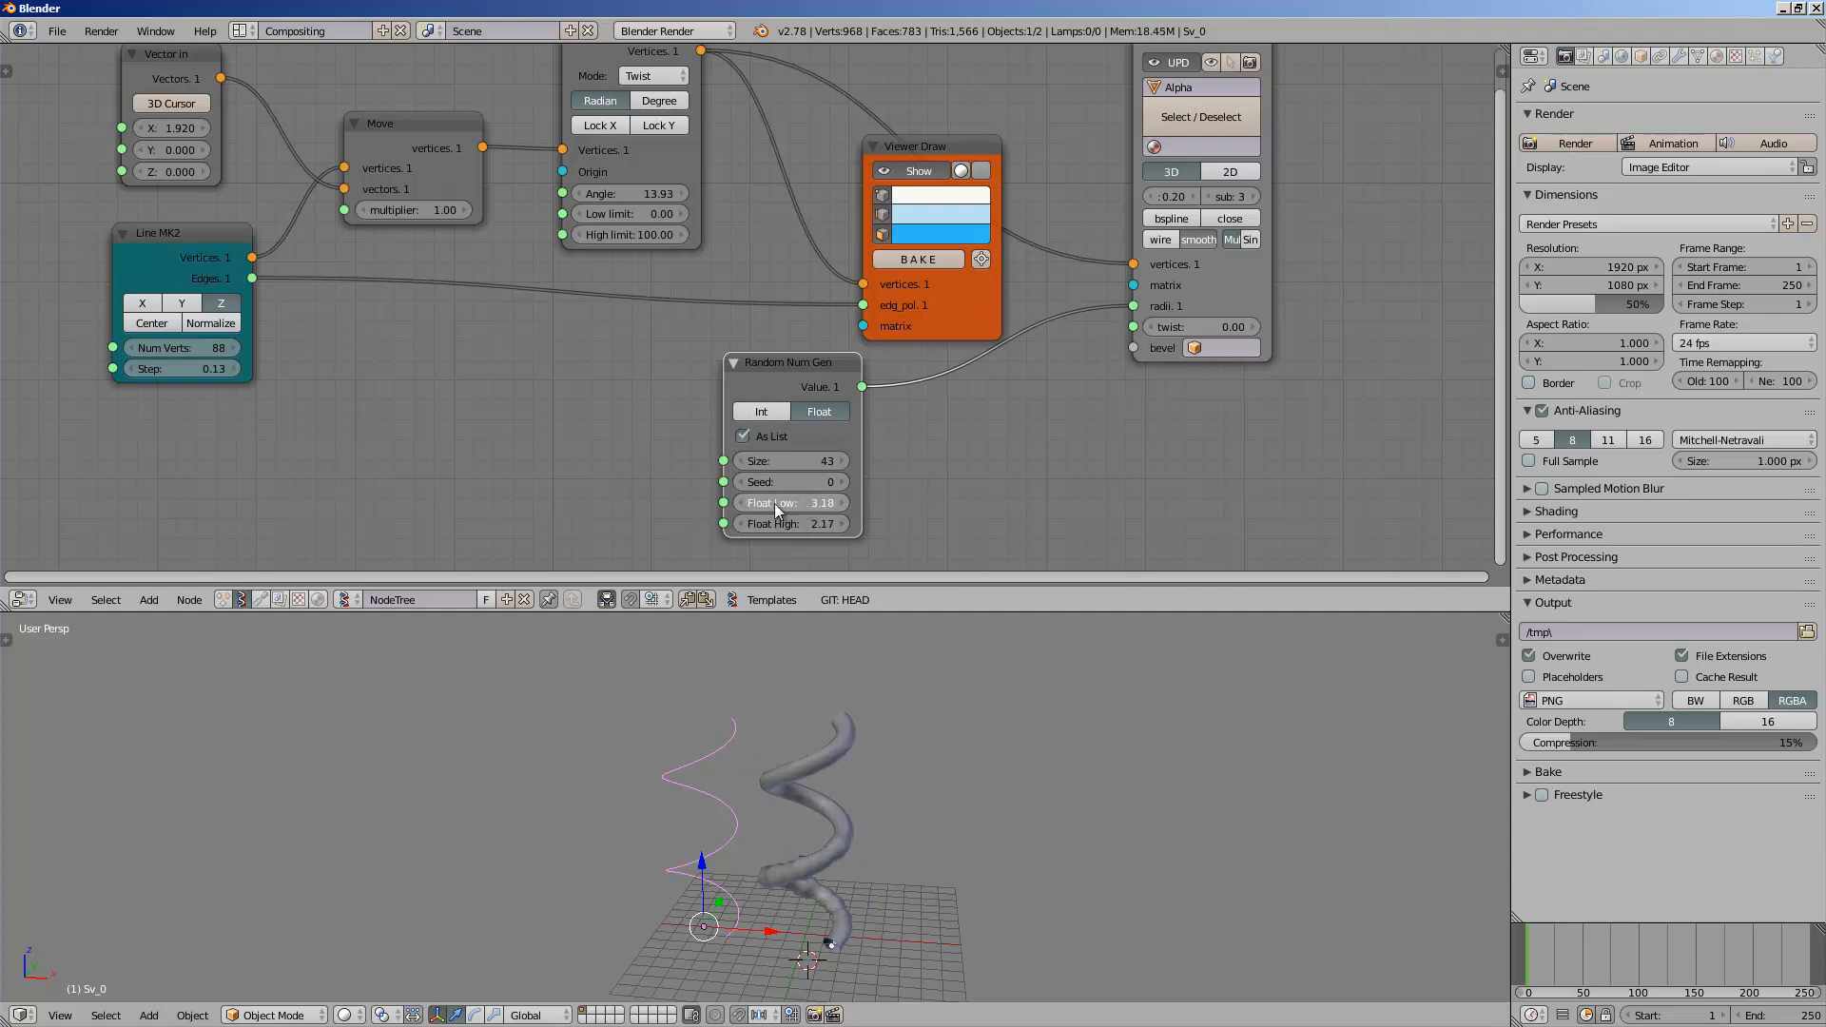
pyautogui.moveTo(800, 461)
pyautogui.mouseDown()
pyautogui.moveTo(774, 500)
pyautogui.moveTo(734, 505)
pyautogui.moveTo(827, 453)
pyautogui.mouseUp()
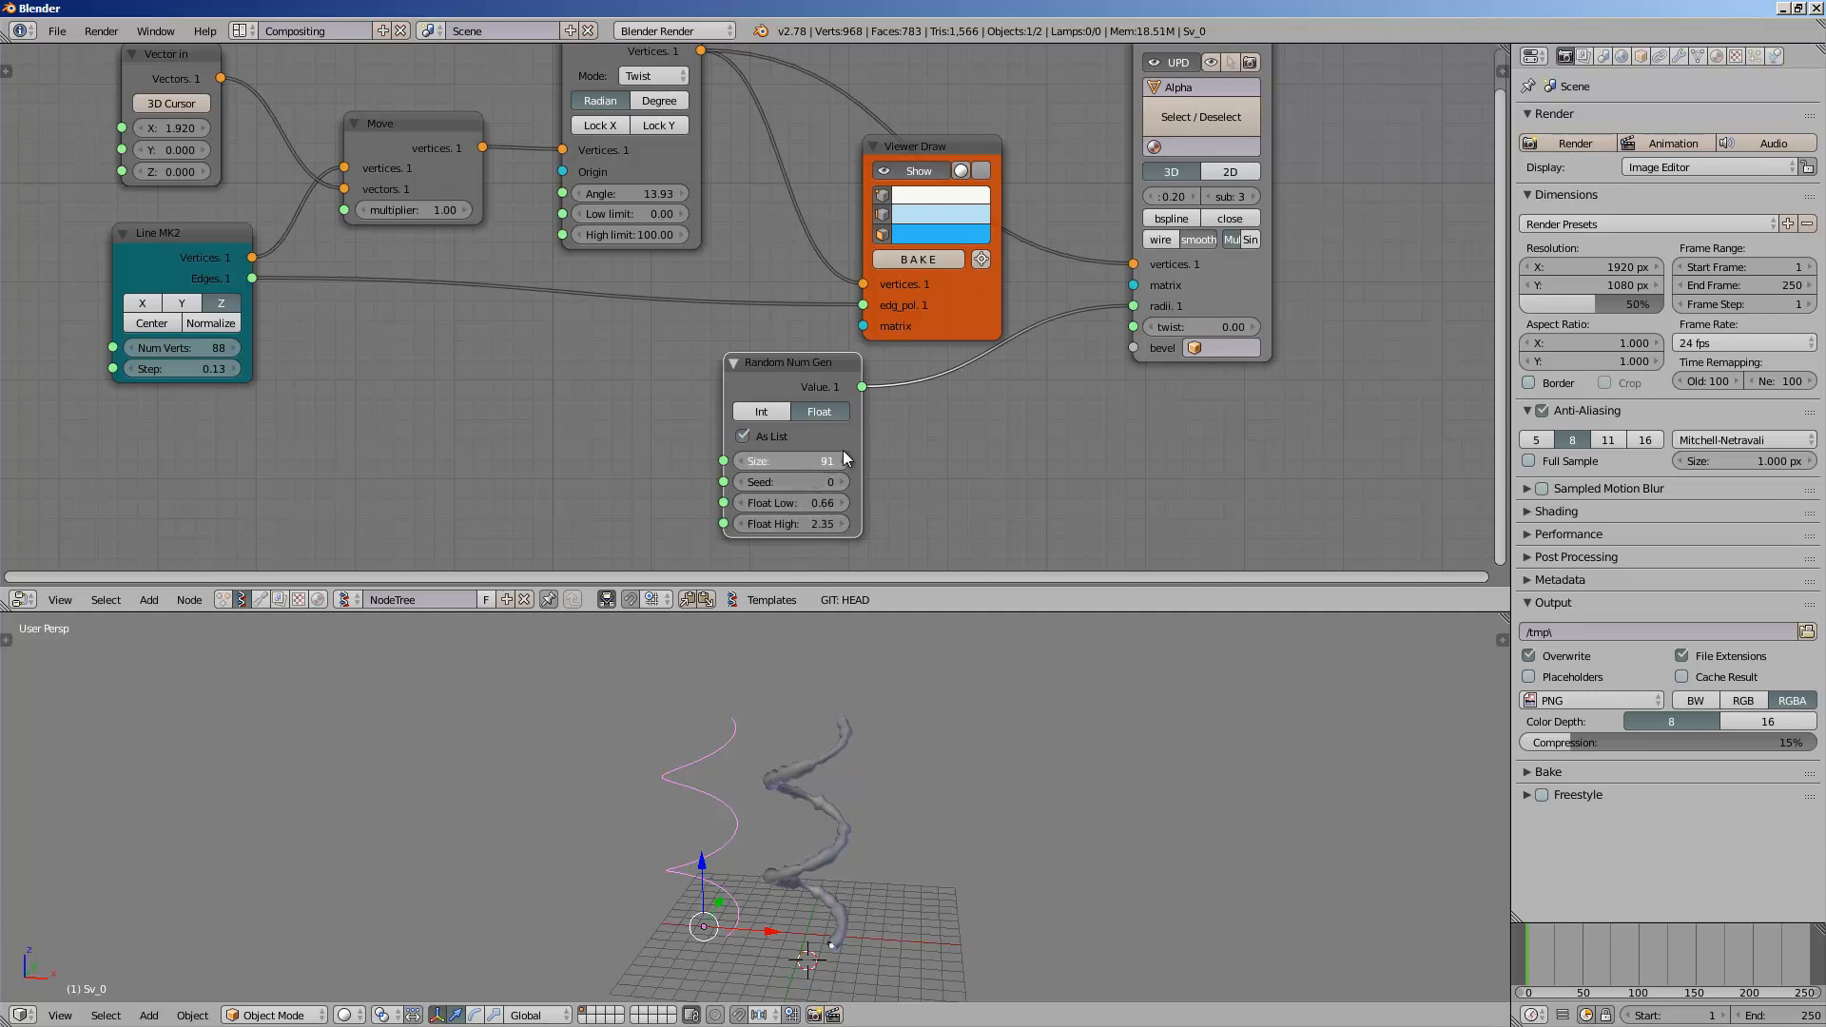
# - Widen the spiral by setting the Move node's multiplier to 1.42
pyautogui.moveTo(914, 784); pyautogui.dragTo(867, 792, button='middle')
pyautogui.moveTo(243, 183); pyautogui.dragTo(350, 271, button='middle')
pyautogui.scroll(2, 350, 271)
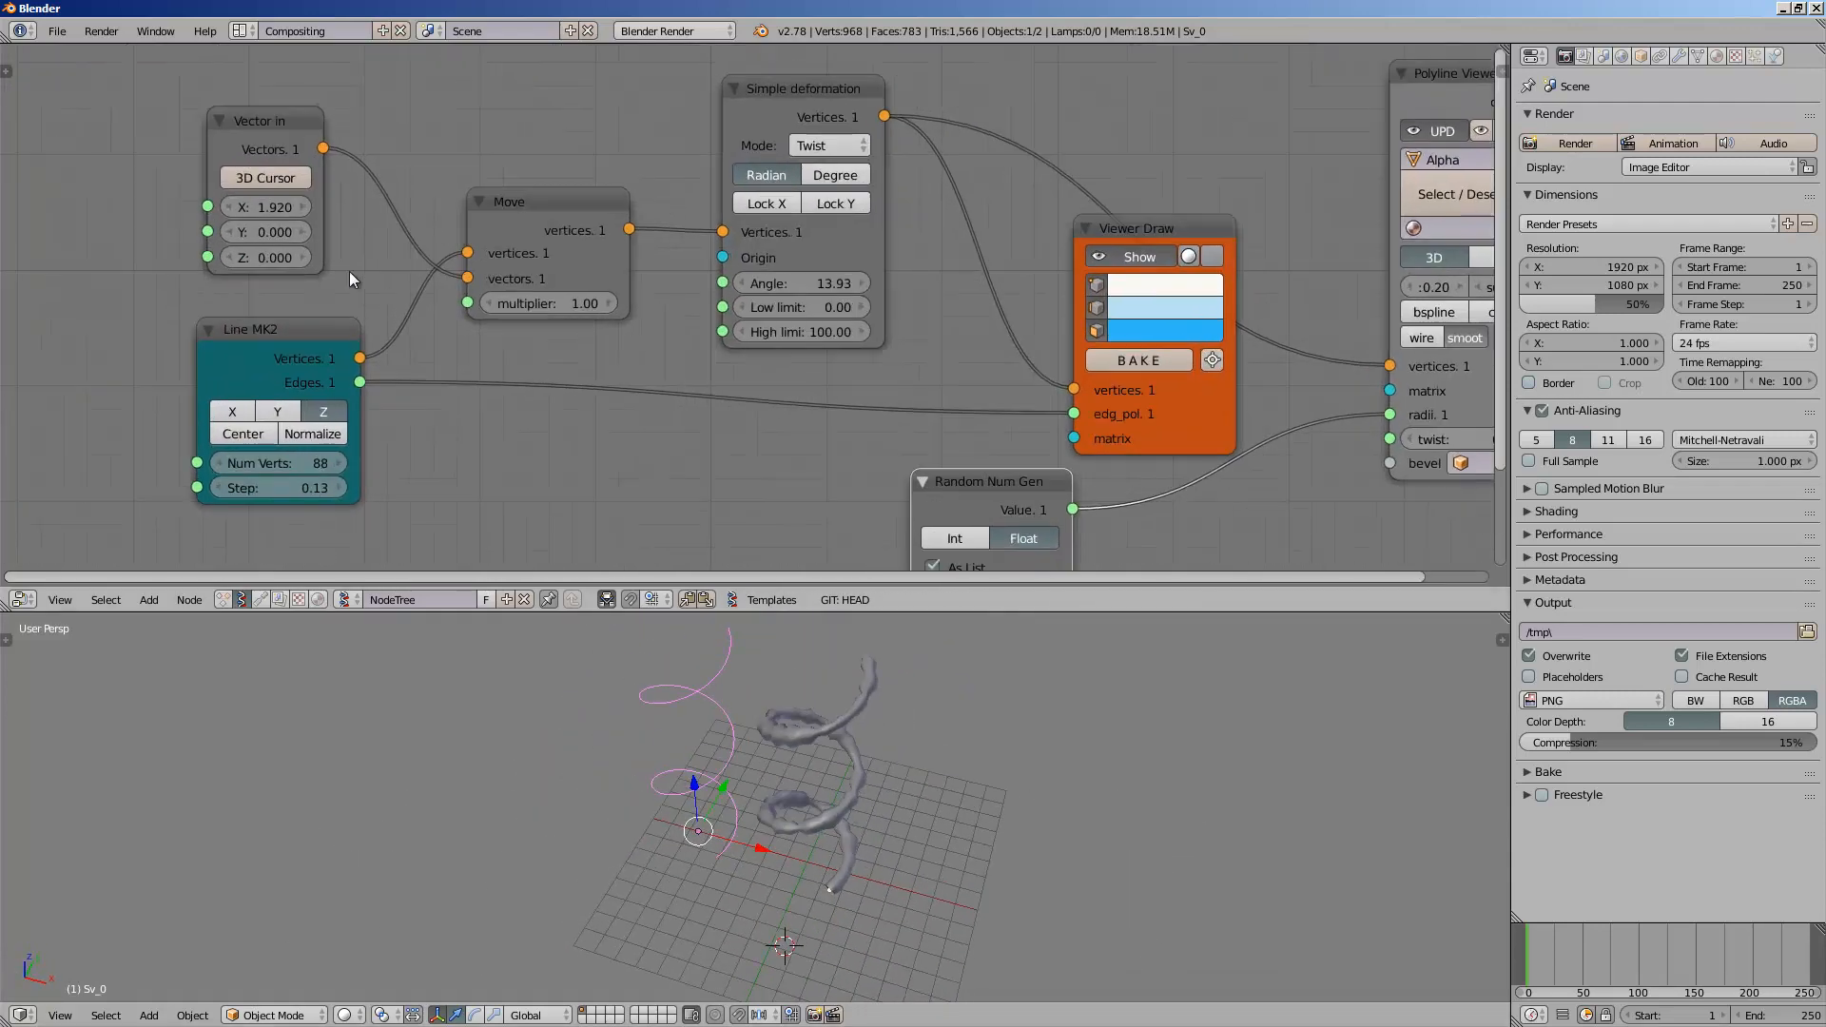
pyautogui.moveTo(563, 307); pyautogui.dragTo(592, 302)
pyautogui.scroll(-1, 760, 362)
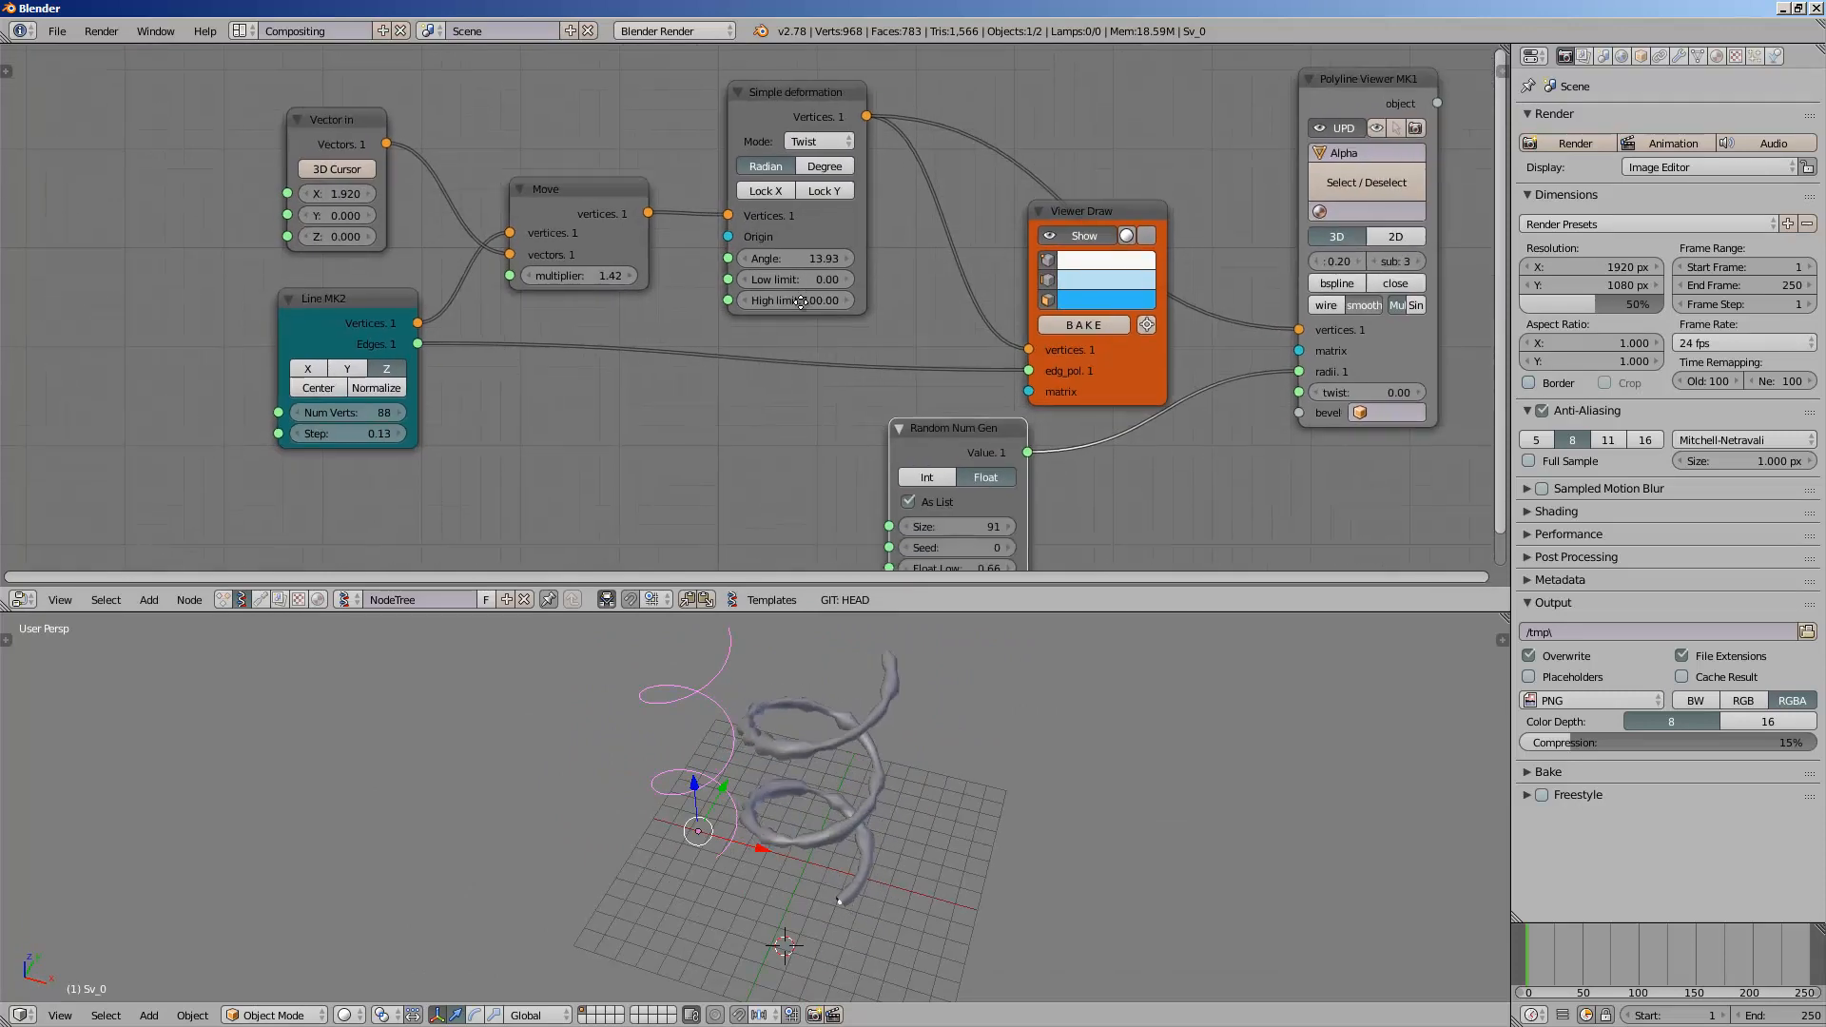
# - Connect the Random Num Gen value to the Move node's multiplier, with Float Low 0.30 and Float High 1.57
pyautogui.moveTo(961, 419); pyautogui.dragTo(510, 266)
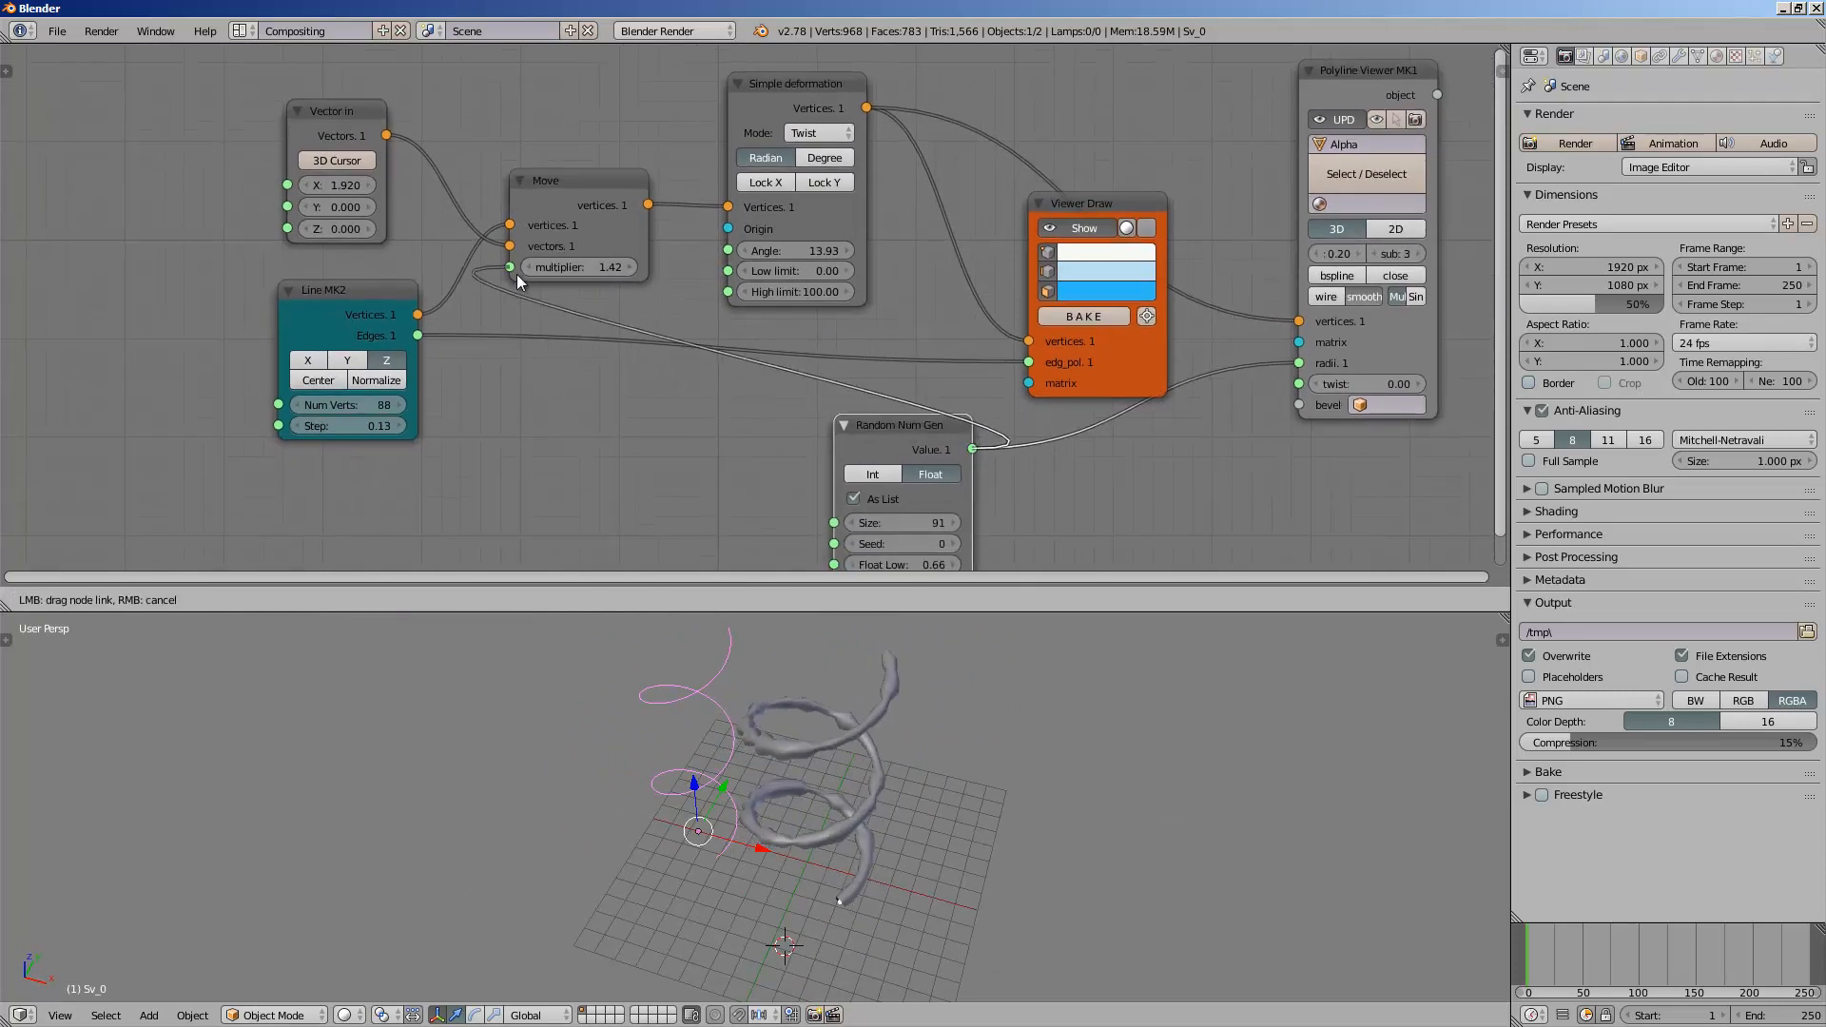
pyautogui.moveTo(843, 842); pyautogui.dragTo(938, 648, button='middle')
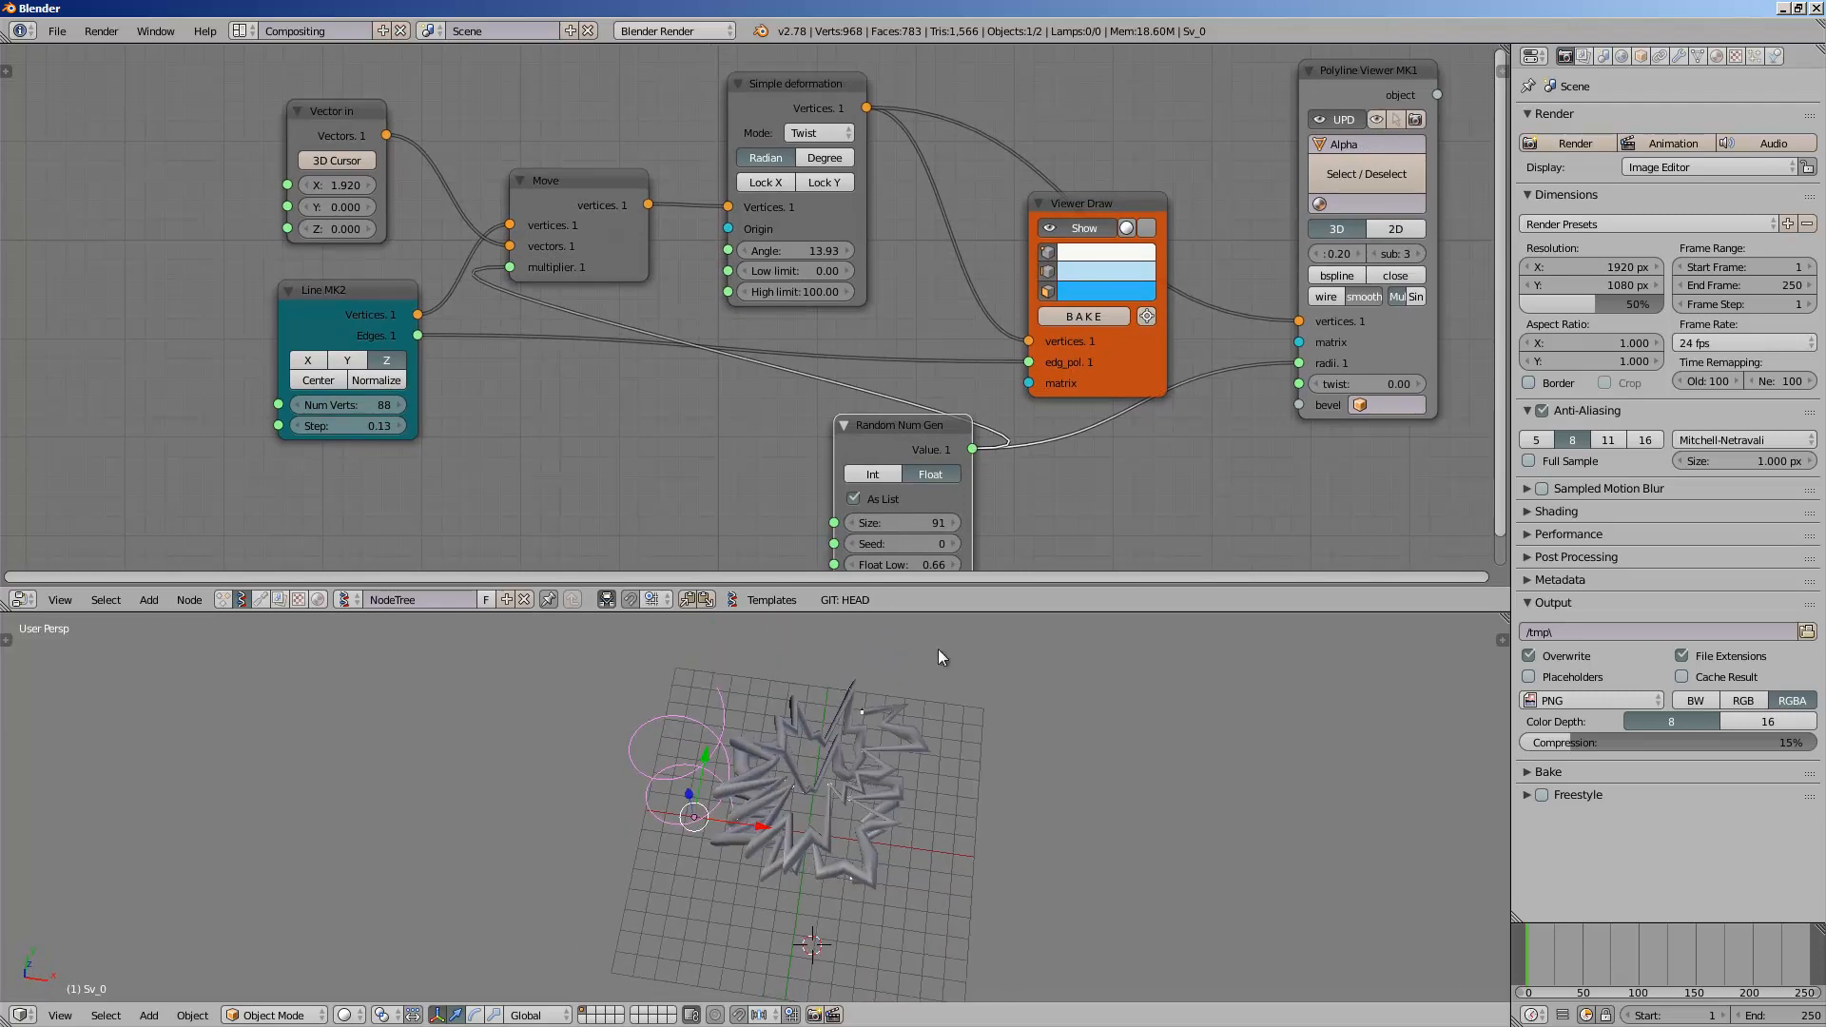
pyautogui.moveTo(920, 569); pyautogui.dragTo(869, 504, button='middle')
pyautogui.moveTo(864, 495); pyautogui.dragTo(843, 527)
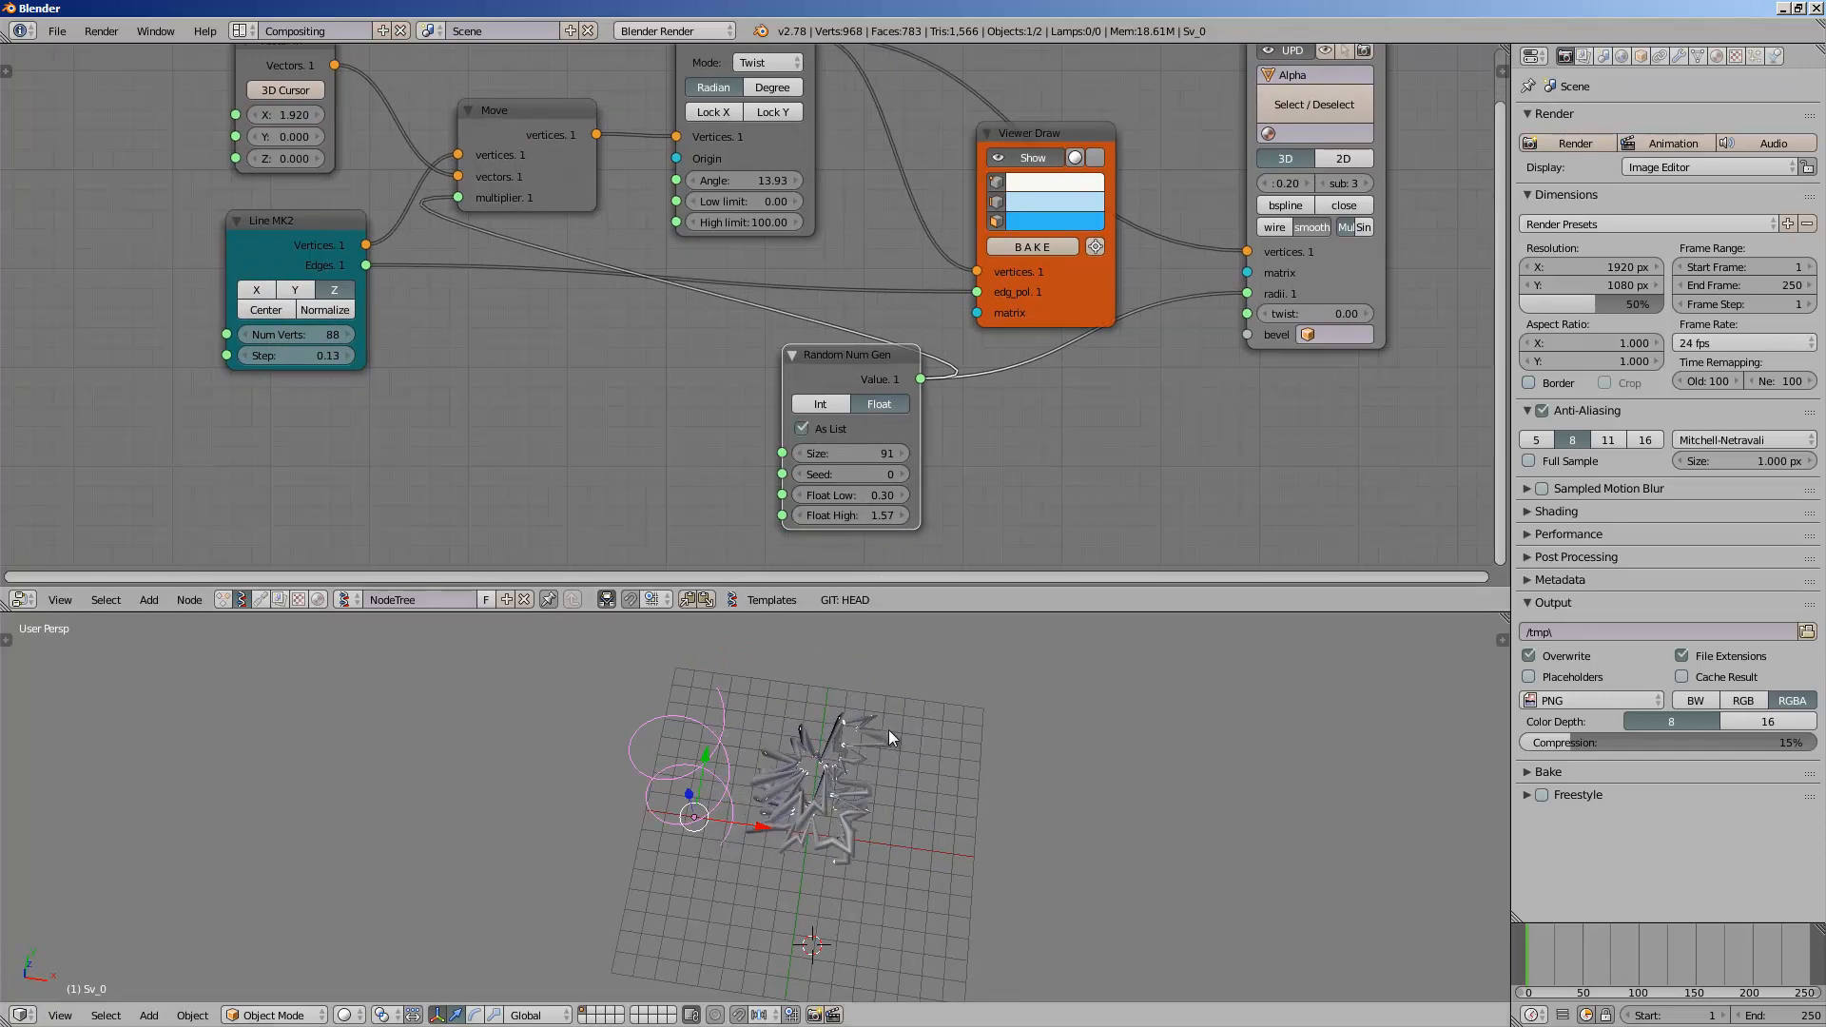
# - Examine the randomized spiral tube from the side and from above, along with the complete node network
pyautogui.moveTo(888, 728); pyautogui.dragTo(733, 745, button='middle')
pyautogui.moveTo(755, 816); pyautogui.dragTo(833, 792, button='middle')
pyautogui.scroll(-3, 624, 348)
pyautogui.moveTo(612, 275); pyautogui.dragTo(539, 378, button='middle')
pyautogui.scroll(1, 540, 399)
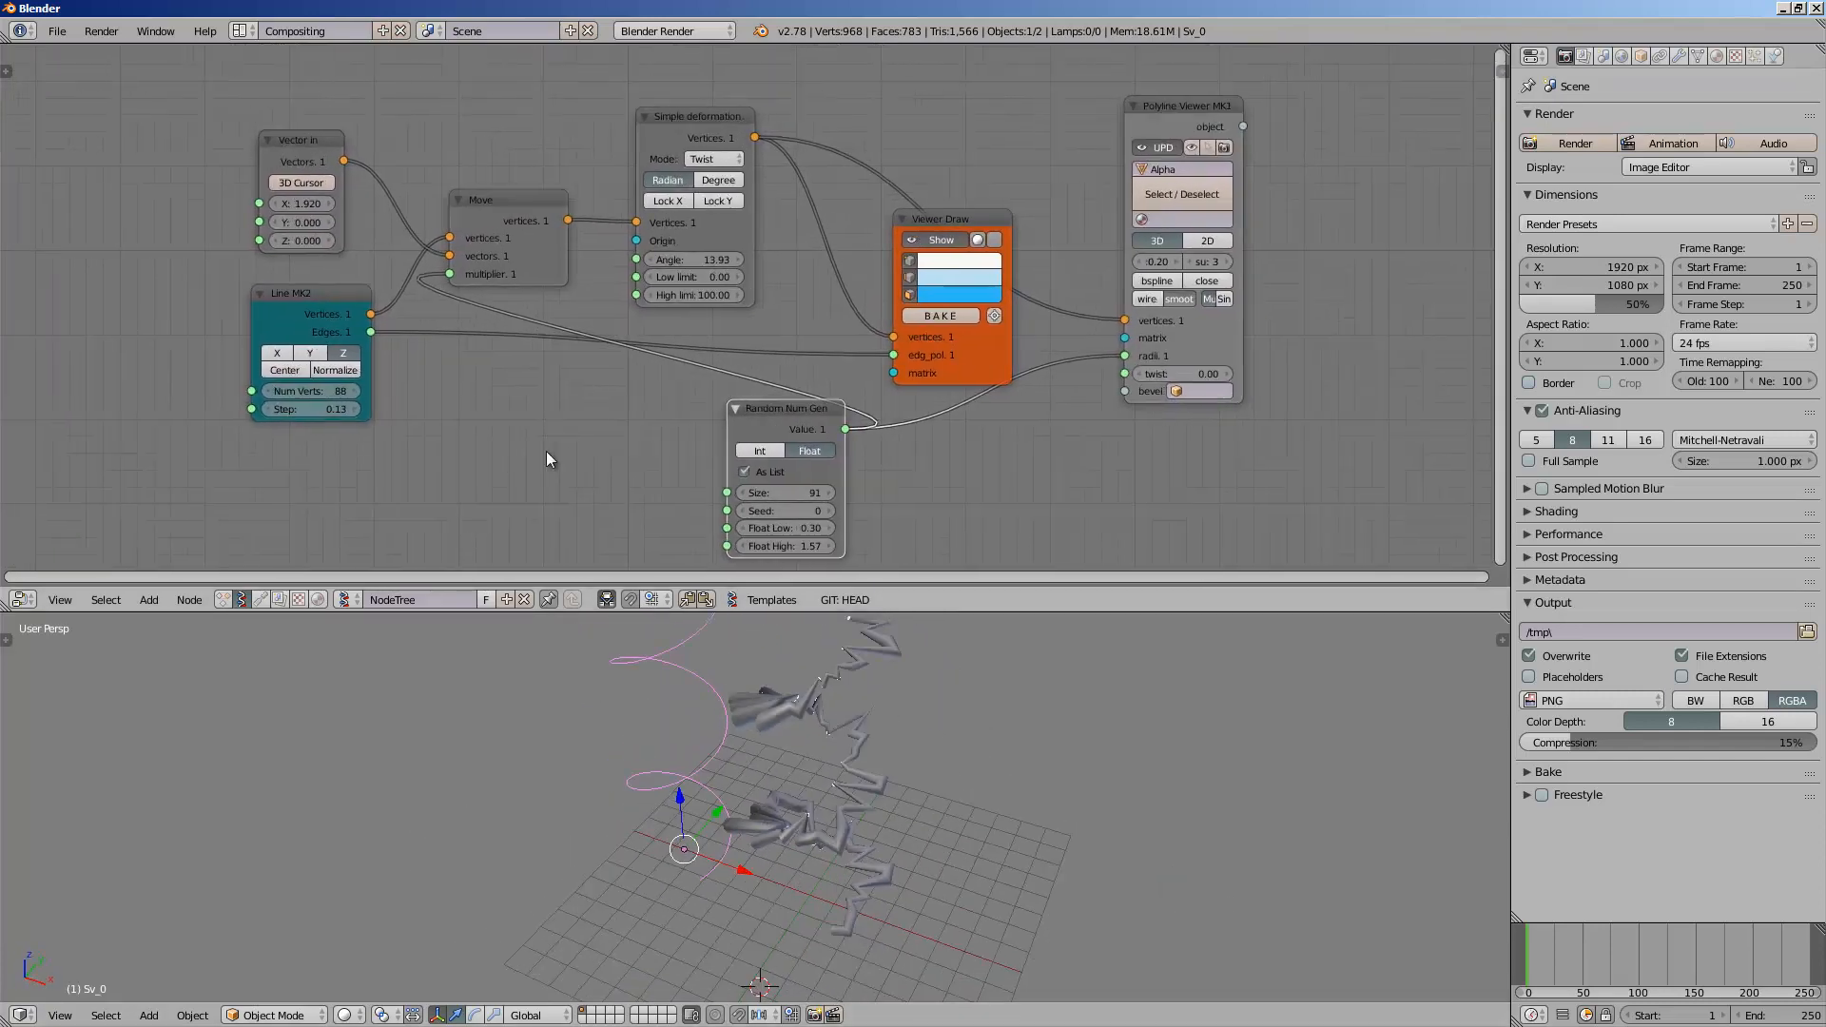
pyautogui.moveTo(633, 726); pyautogui.dragTo(722, 804, button='middle')
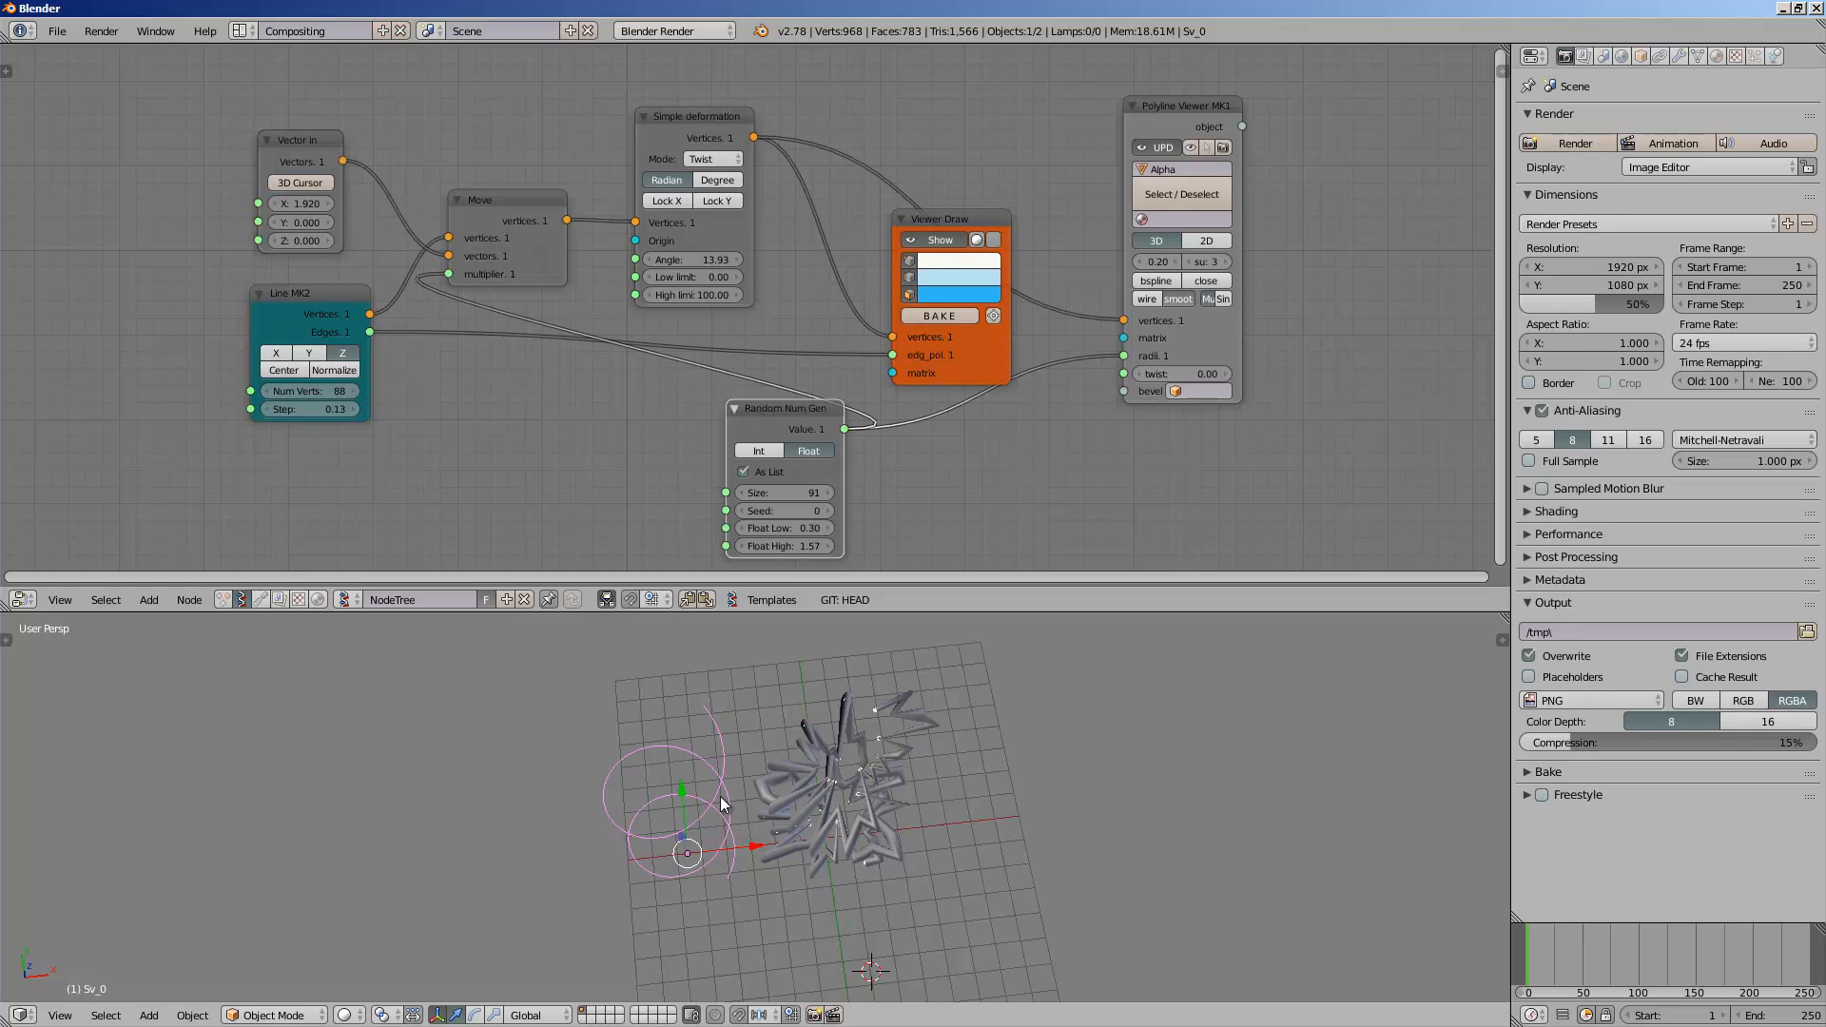
pyautogui.moveTo(704, 757); pyautogui.dragTo(796, 812, button='middle')
pyautogui.scroll(-3, 704, 428)
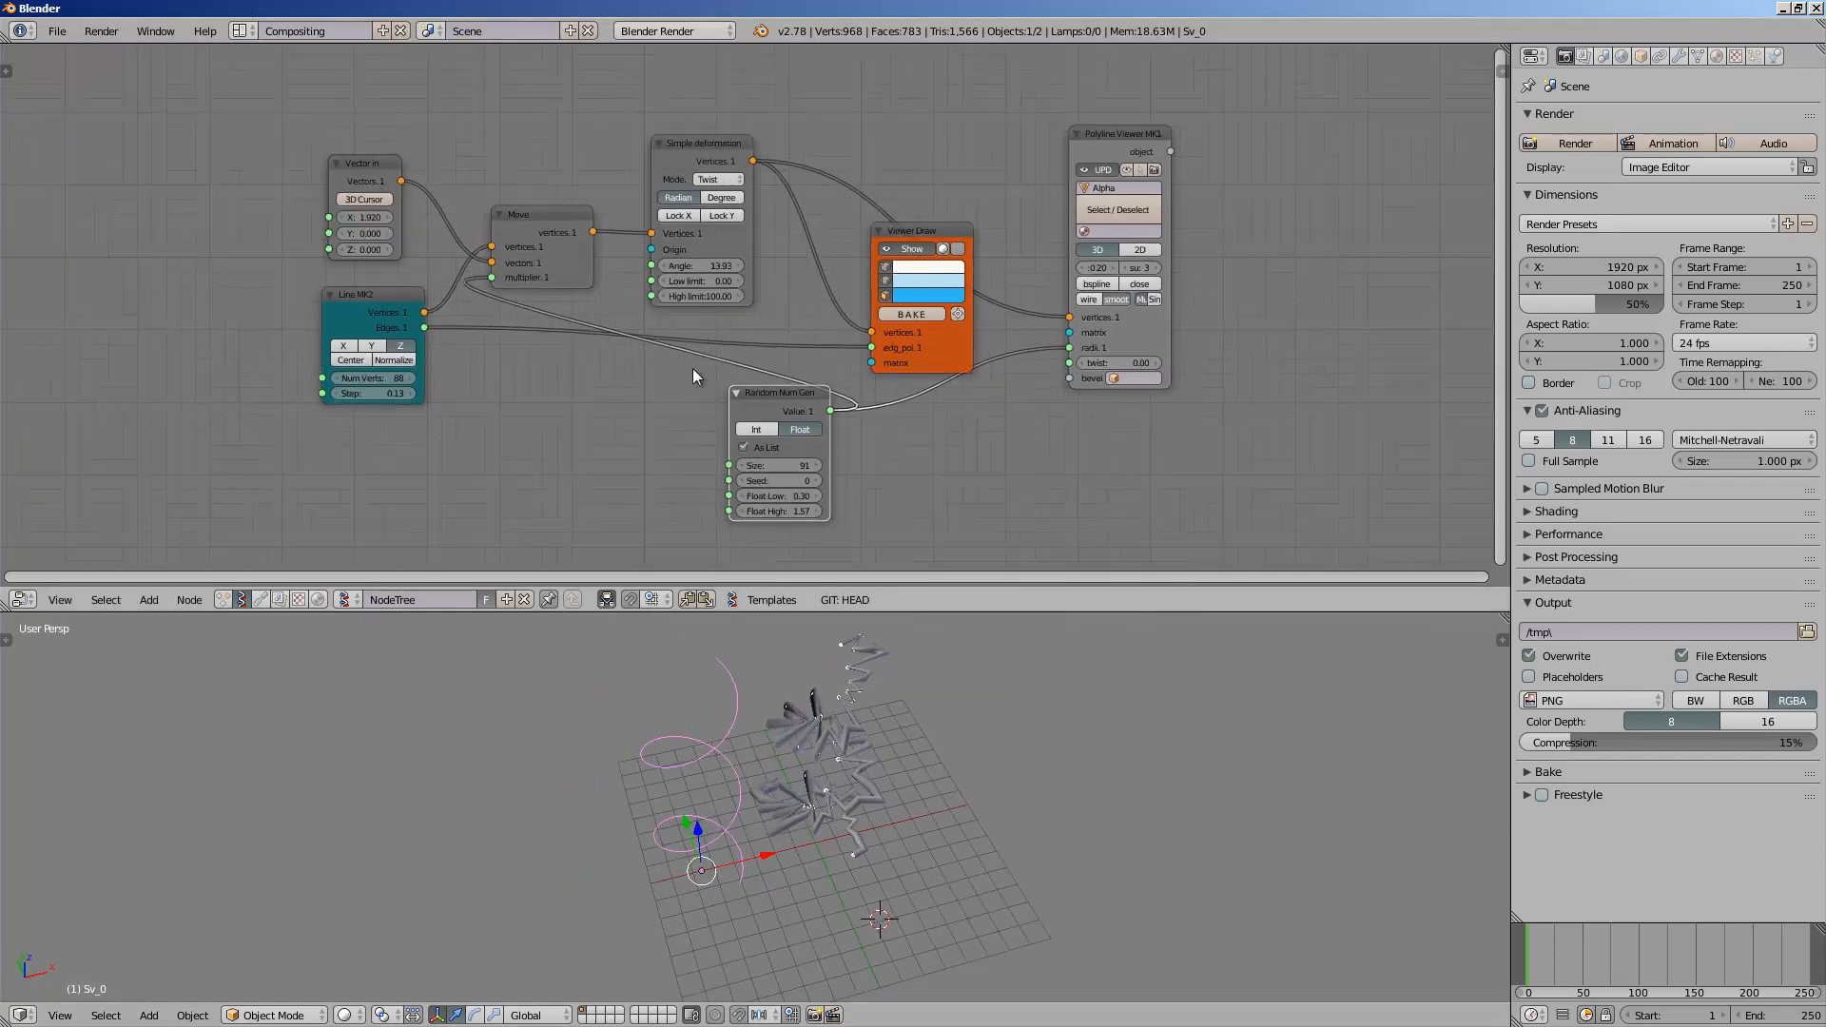
pyautogui.scroll(3, 791, 241)
pyautogui.scroll(-2, 791, 241)
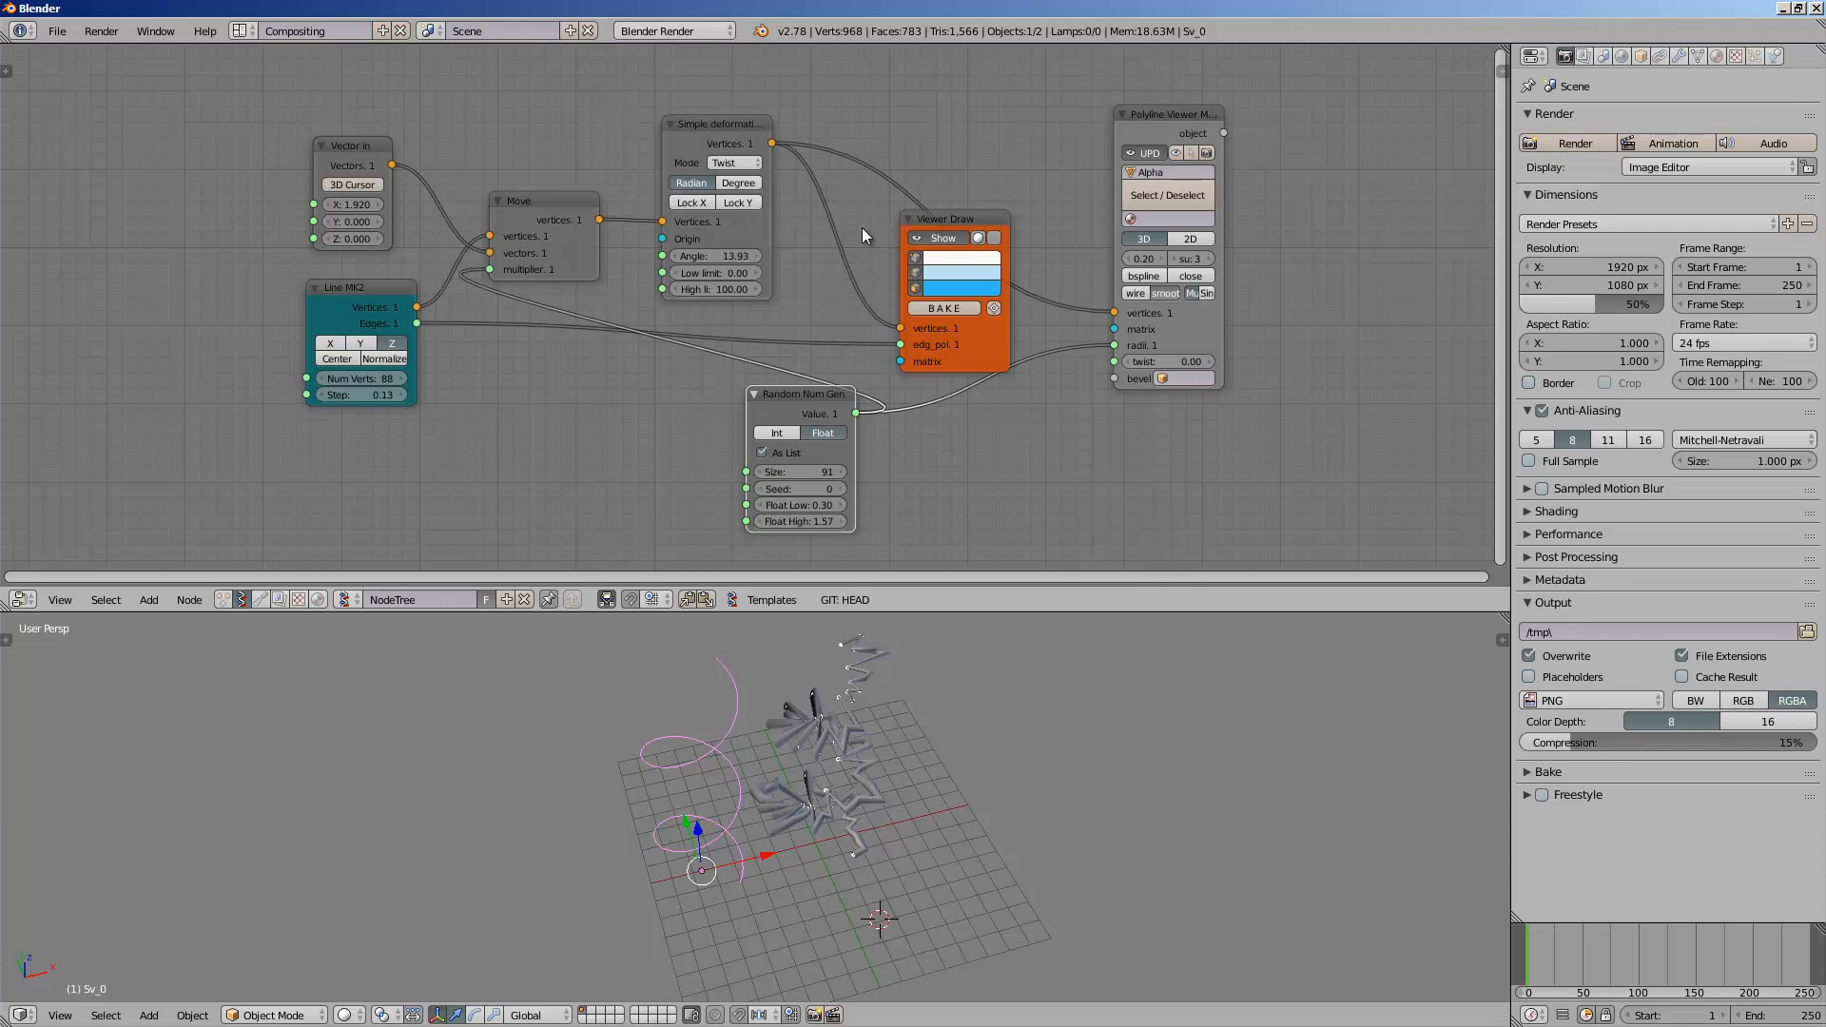
pyautogui.moveTo(708, 652); pyautogui.dragTo(879, 846, button='middle')
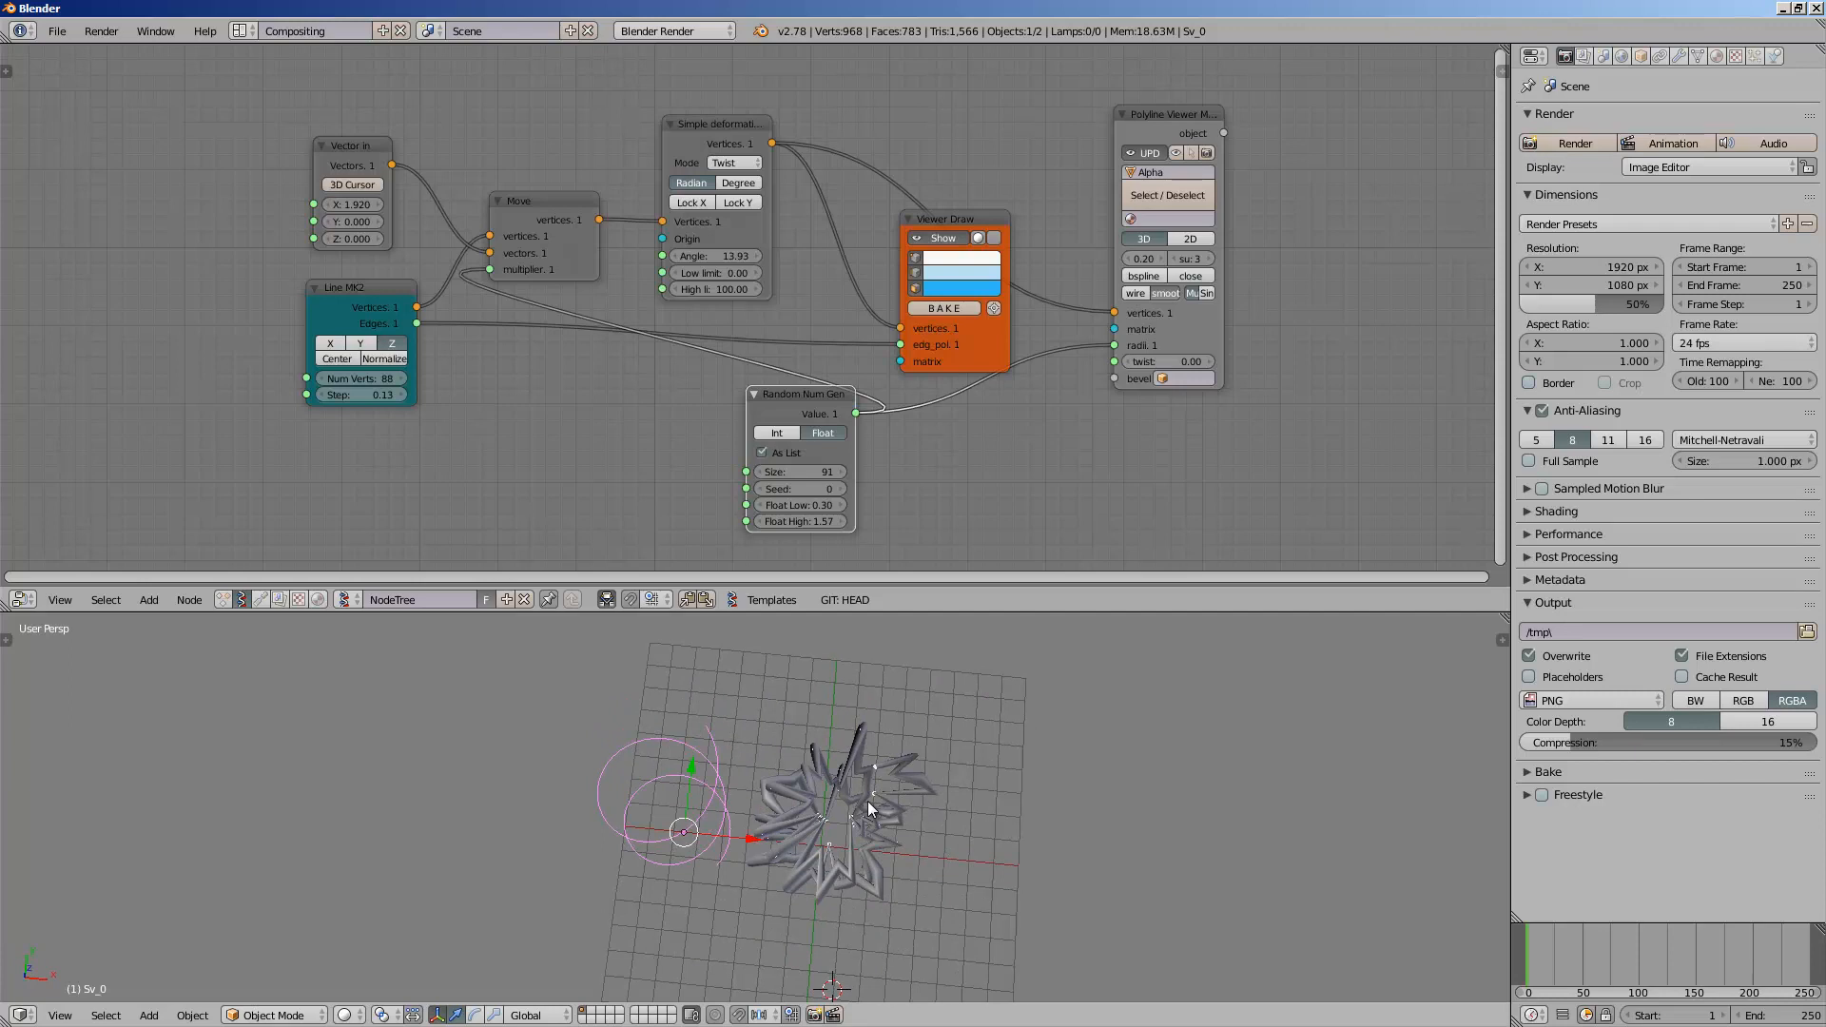
# - Rearrange the Line MK2, Move, Simple deformation, Viewer Draw, Polyline Viewer and Random Num Gen nodes into a clearer, more spread-out layout
pyautogui.moveTo(446, 279); pyautogui.dragTo(461, 300, button='middle')
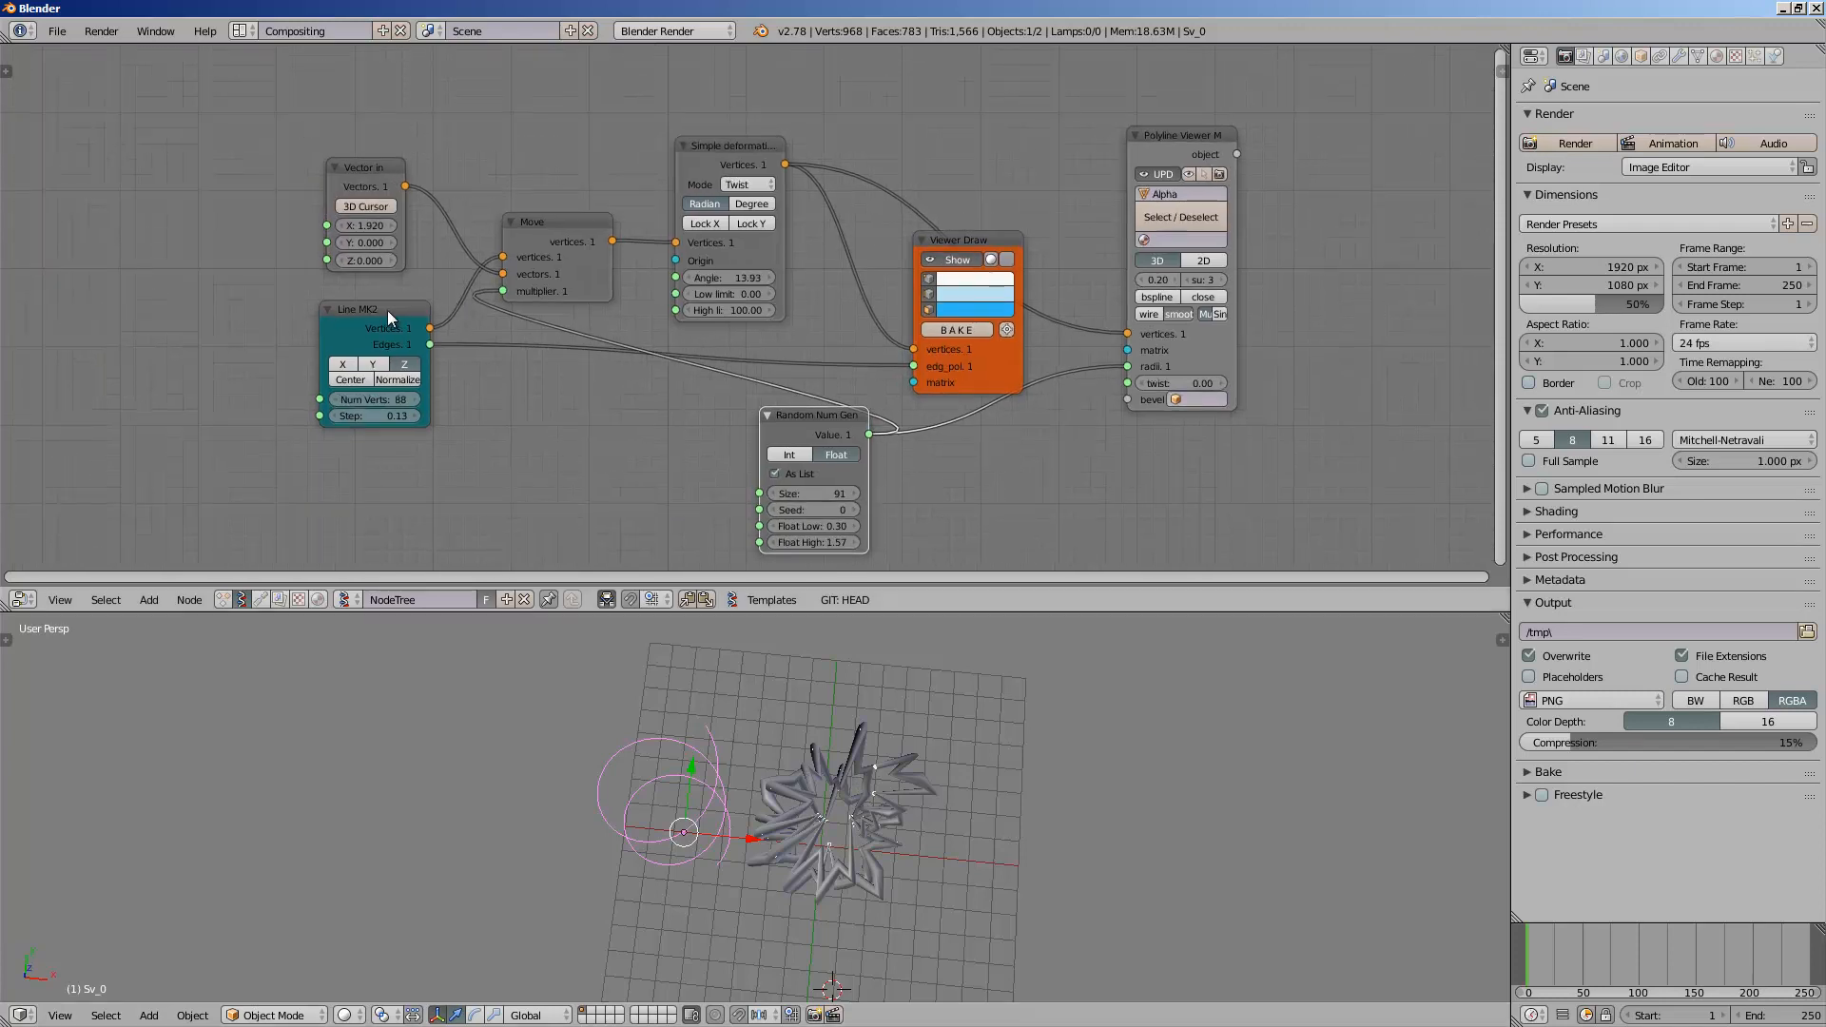
pyautogui.moveTo(386, 310); pyautogui.dragTo(316, 315)
pyautogui.moveTo(546, 234); pyautogui.dragTo(539, 209)
pyautogui.moveTo(693, 149); pyautogui.dragTo(666, 129)
pyautogui.moveTo(959, 240); pyautogui.dragTo(875, 227)
pyautogui.moveTo(1155, 141); pyautogui.dragTo(1185, 133)
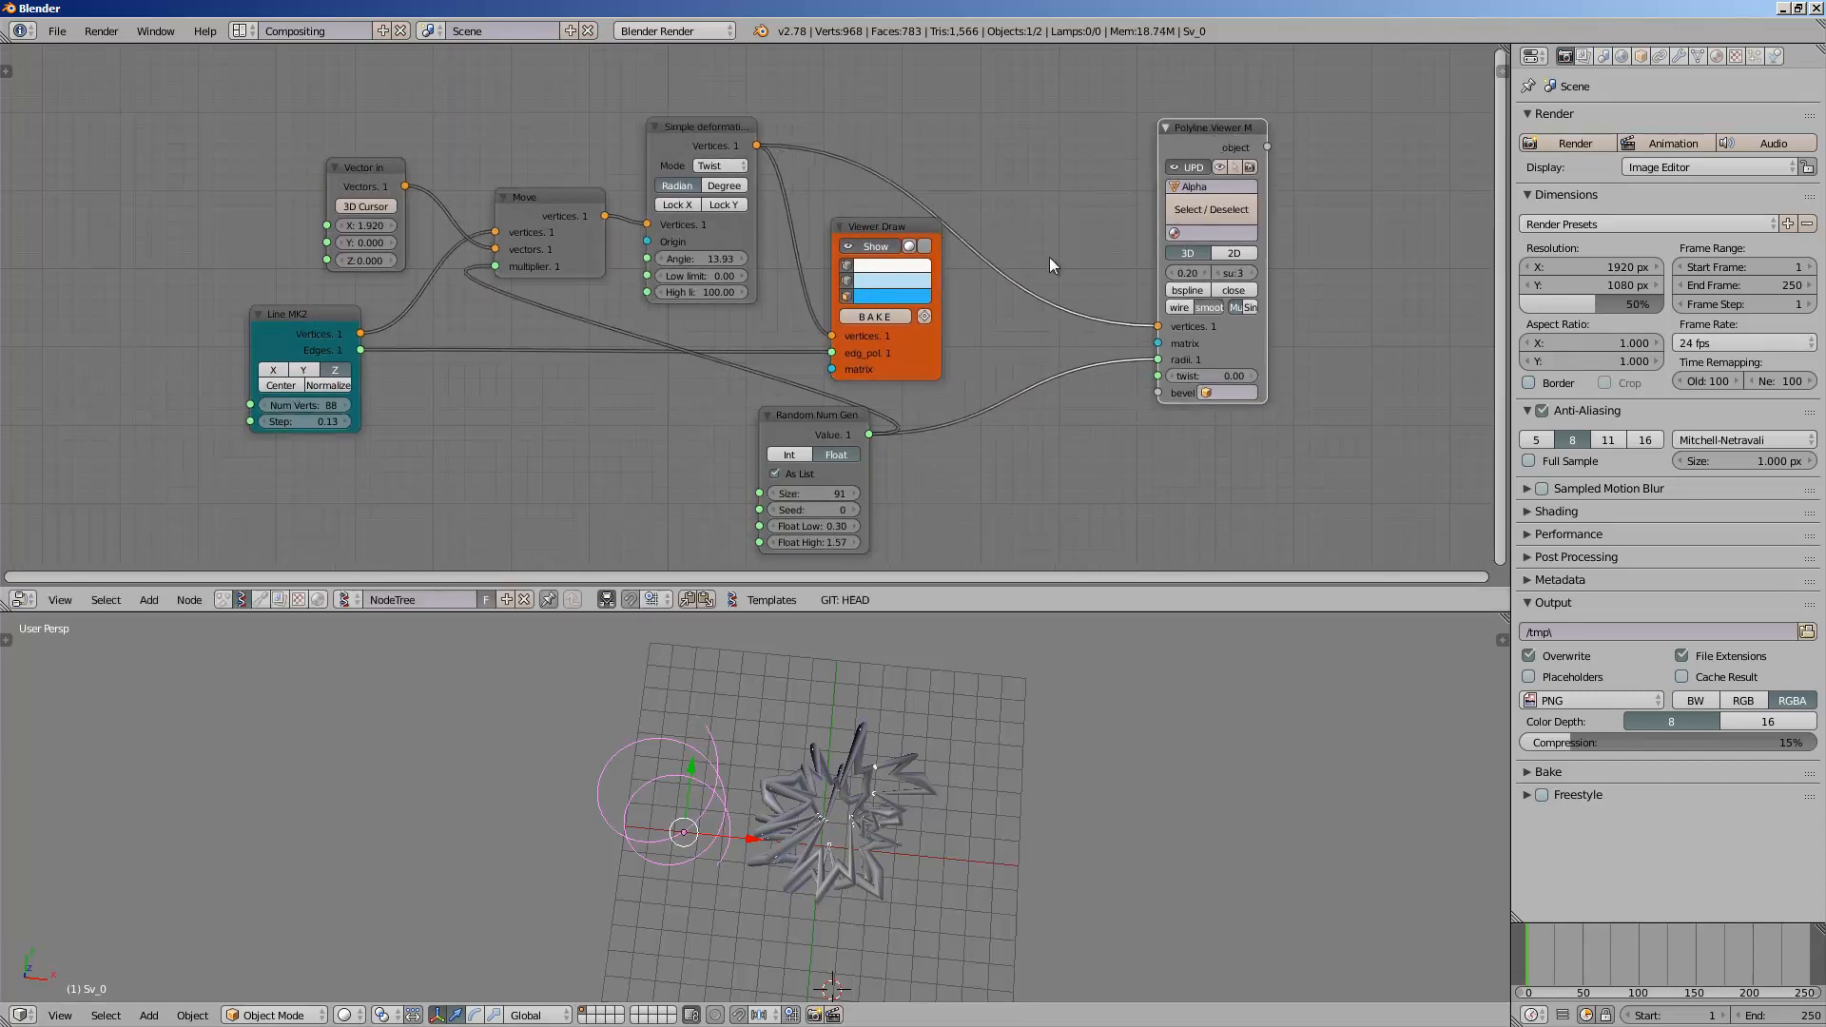
pyautogui.moveTo(810, 411); pyautogui.dragTo(684, 406)
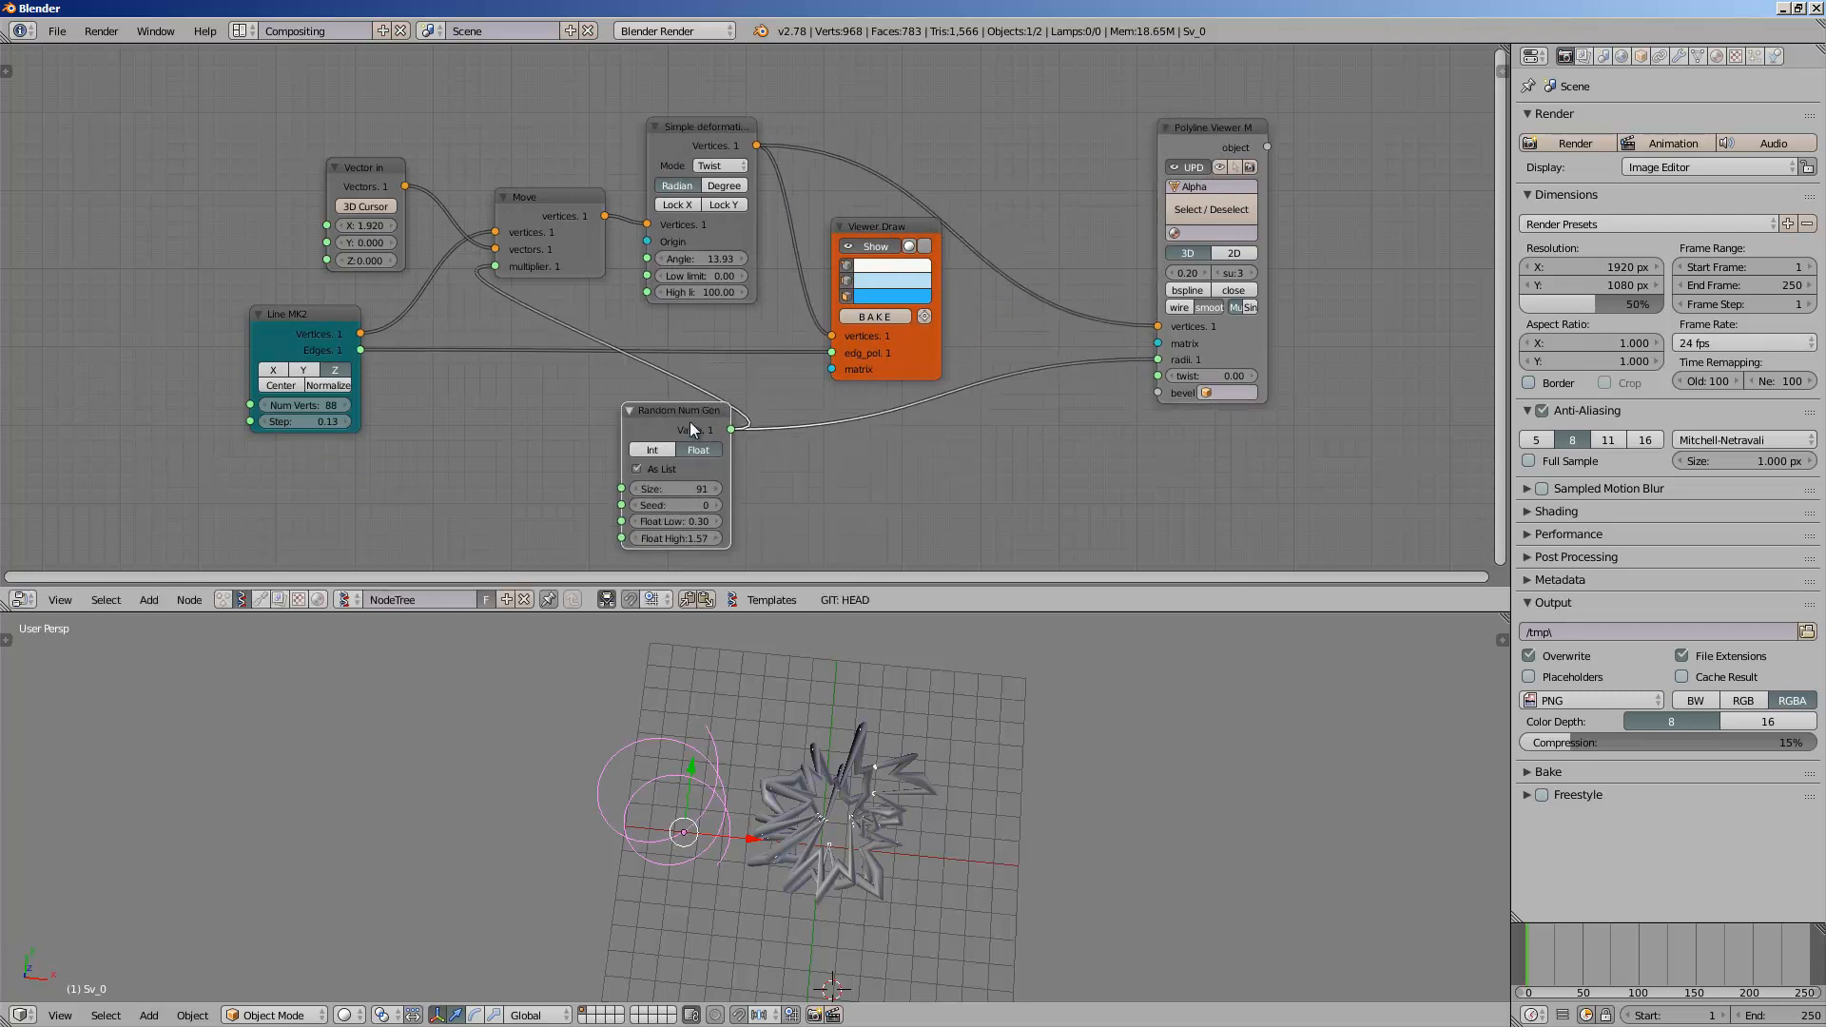
pyautogui.moveTo(689, 420); pyautogui.dragTo(668, 423, button='middle')
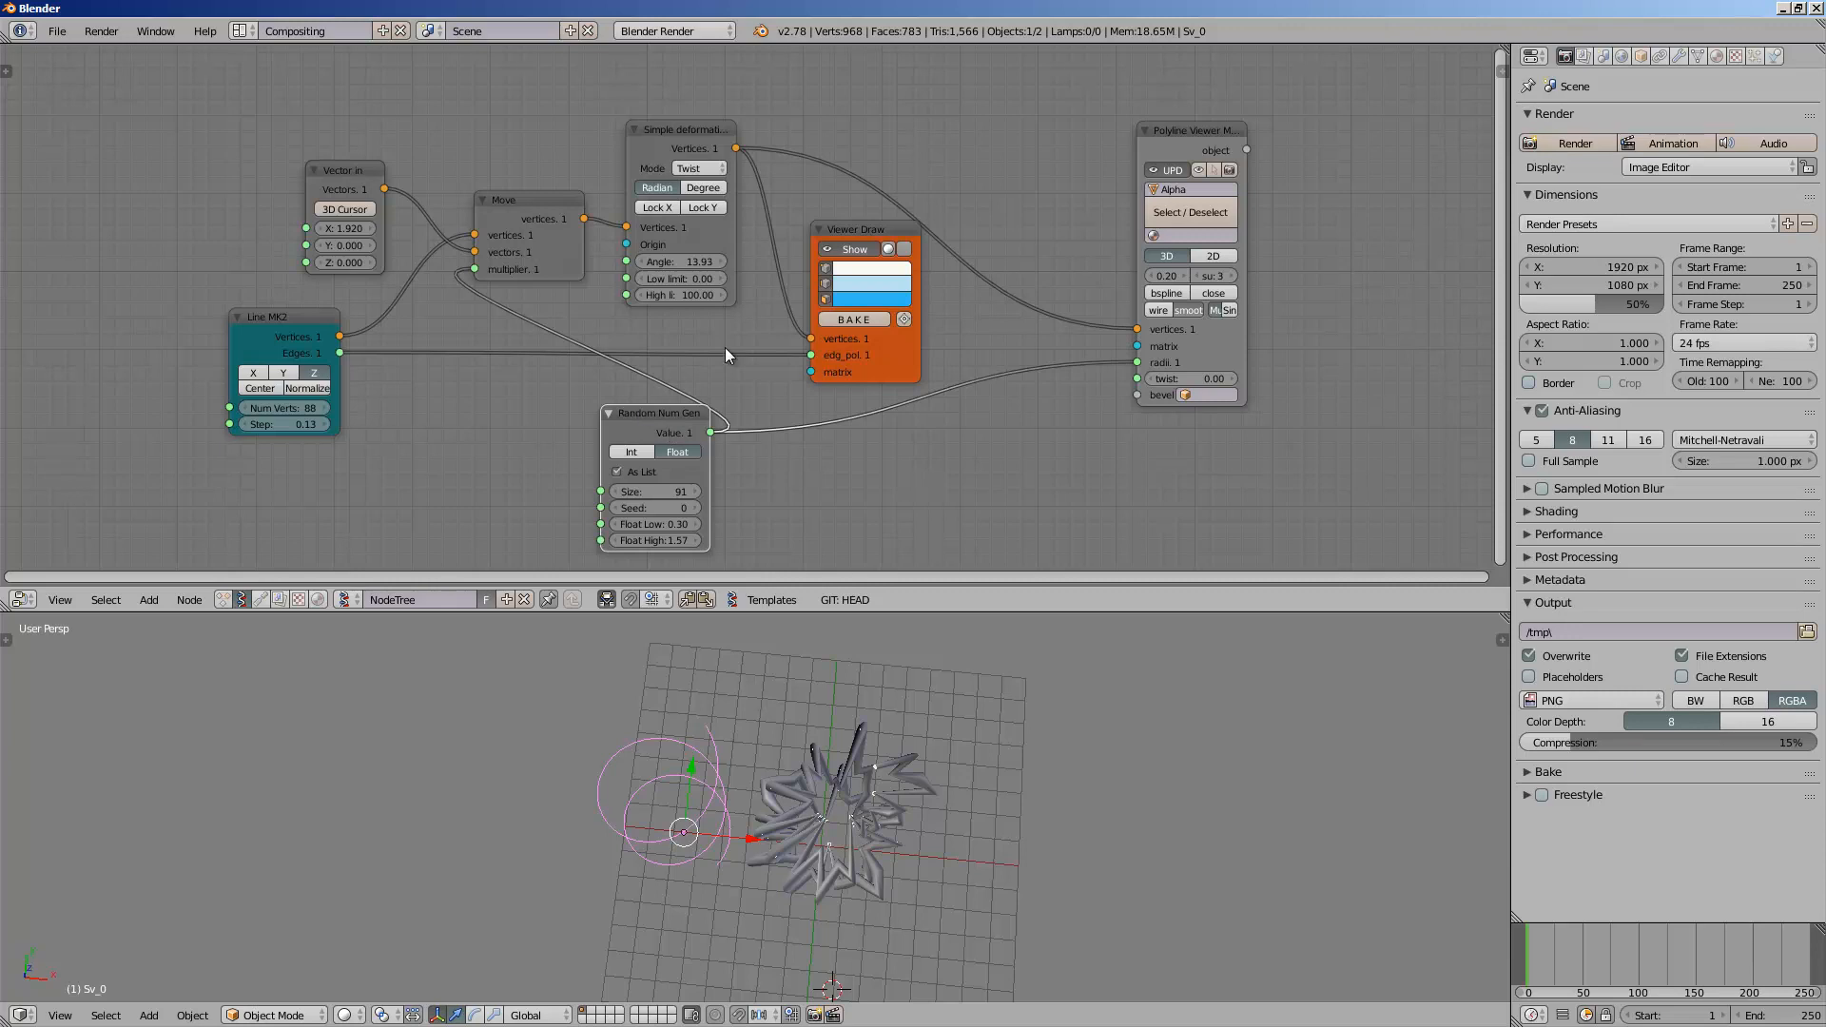
pyautogui.scroll(-1, 821, 173)
pyautogui.scroll(-1, 881, 169)
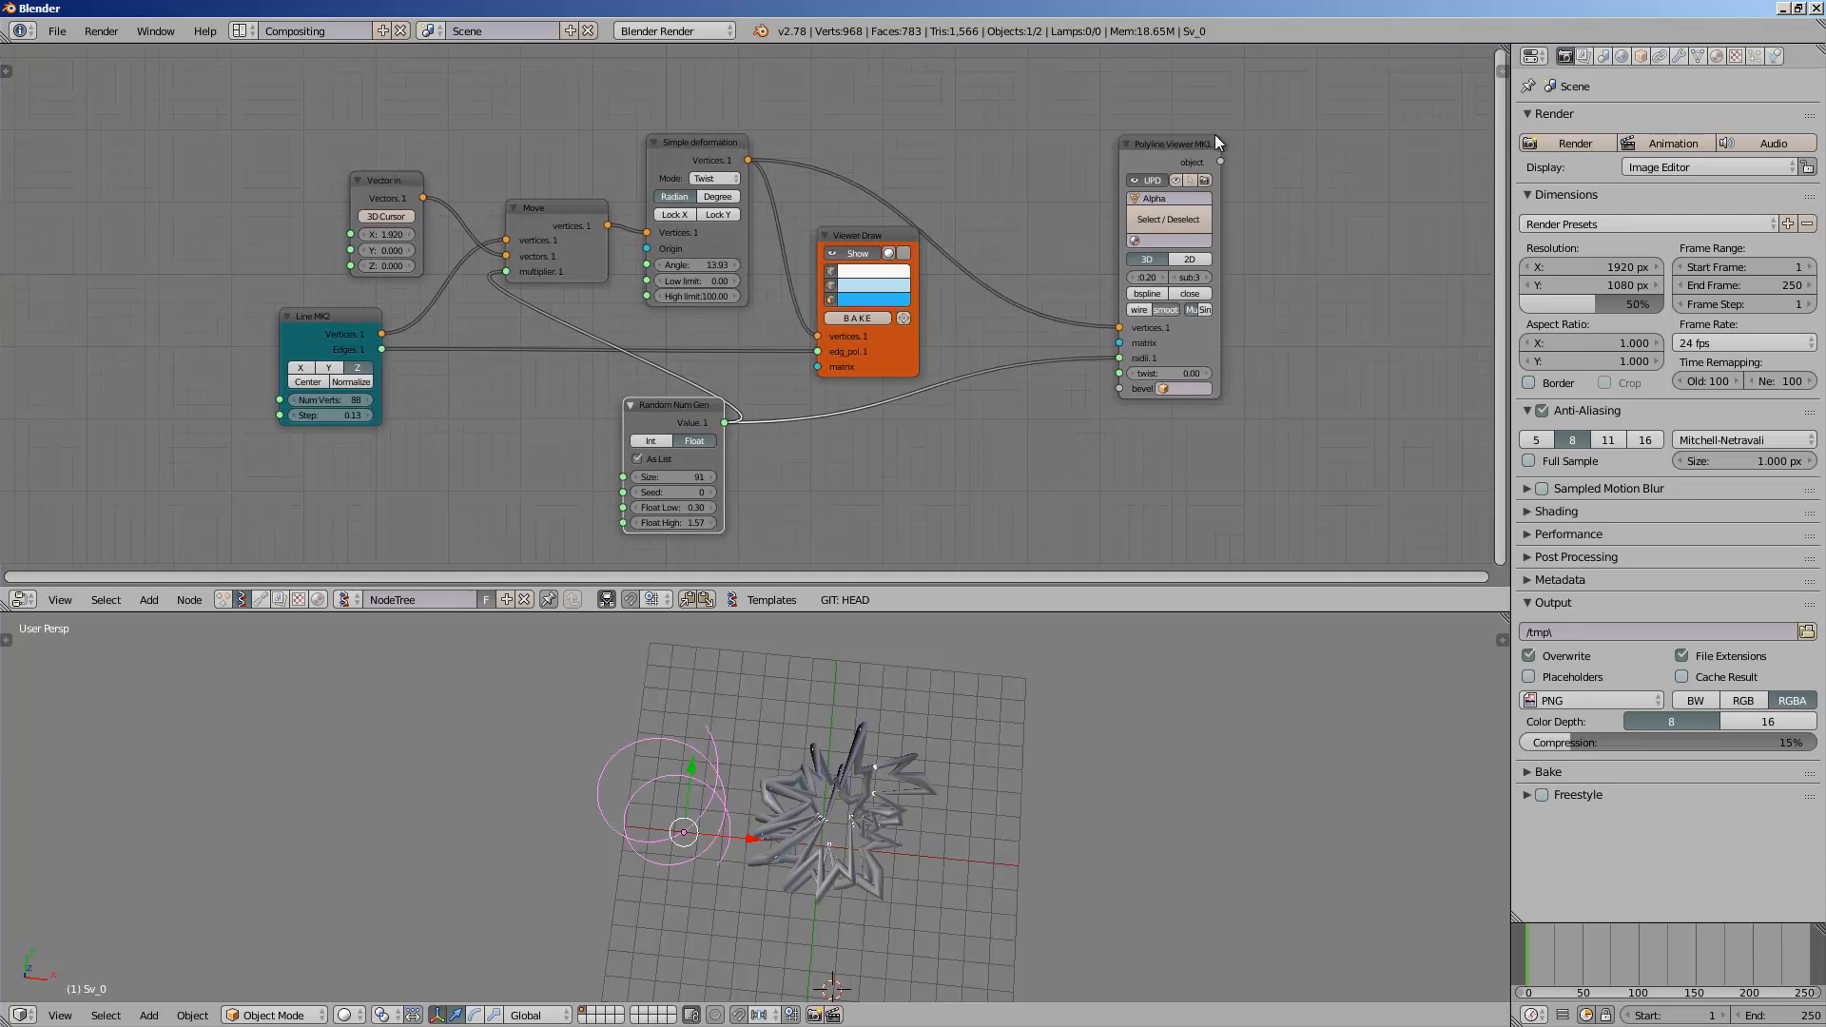
pyautogui.scroll(1, 1029, 168)
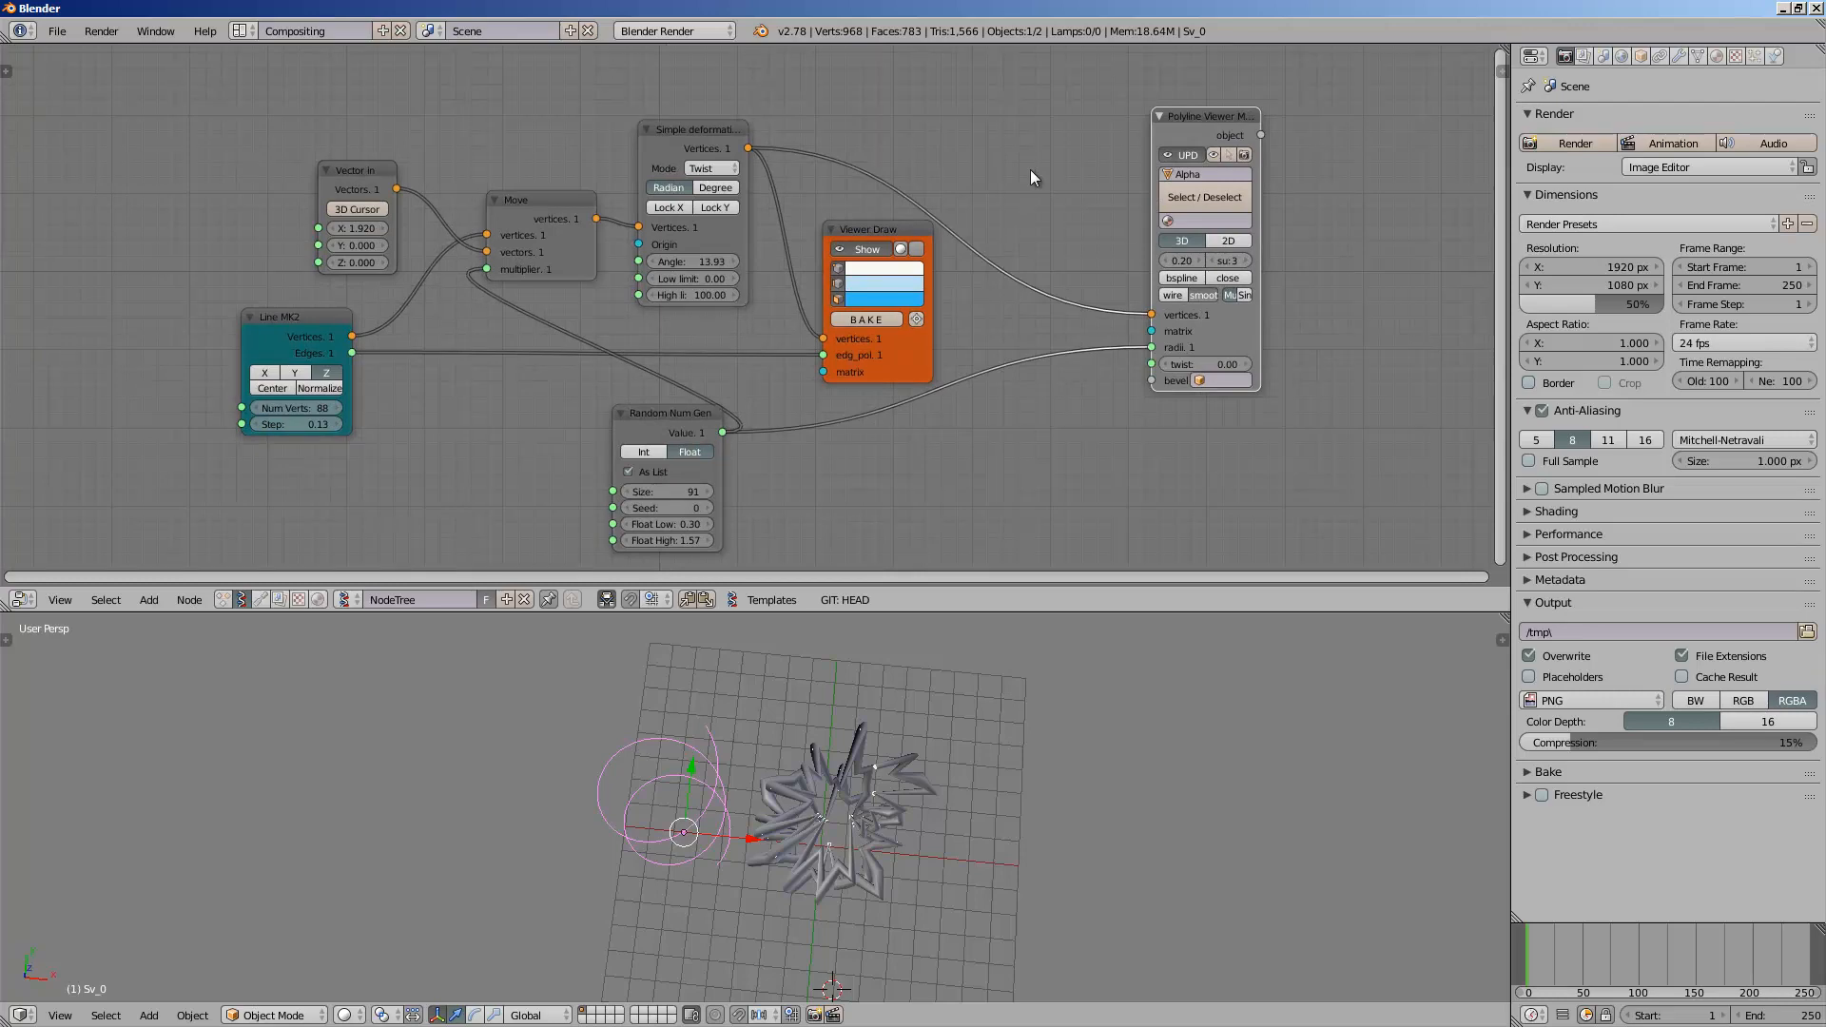
pyautogui.moveTo(768, 304)
pyautogui.mouseDown(button='middle')
pyautogui.moveTo(784, 323)
pyautogui.moveTo(785, 308)
pyautogui.mouseUp(button='middle')
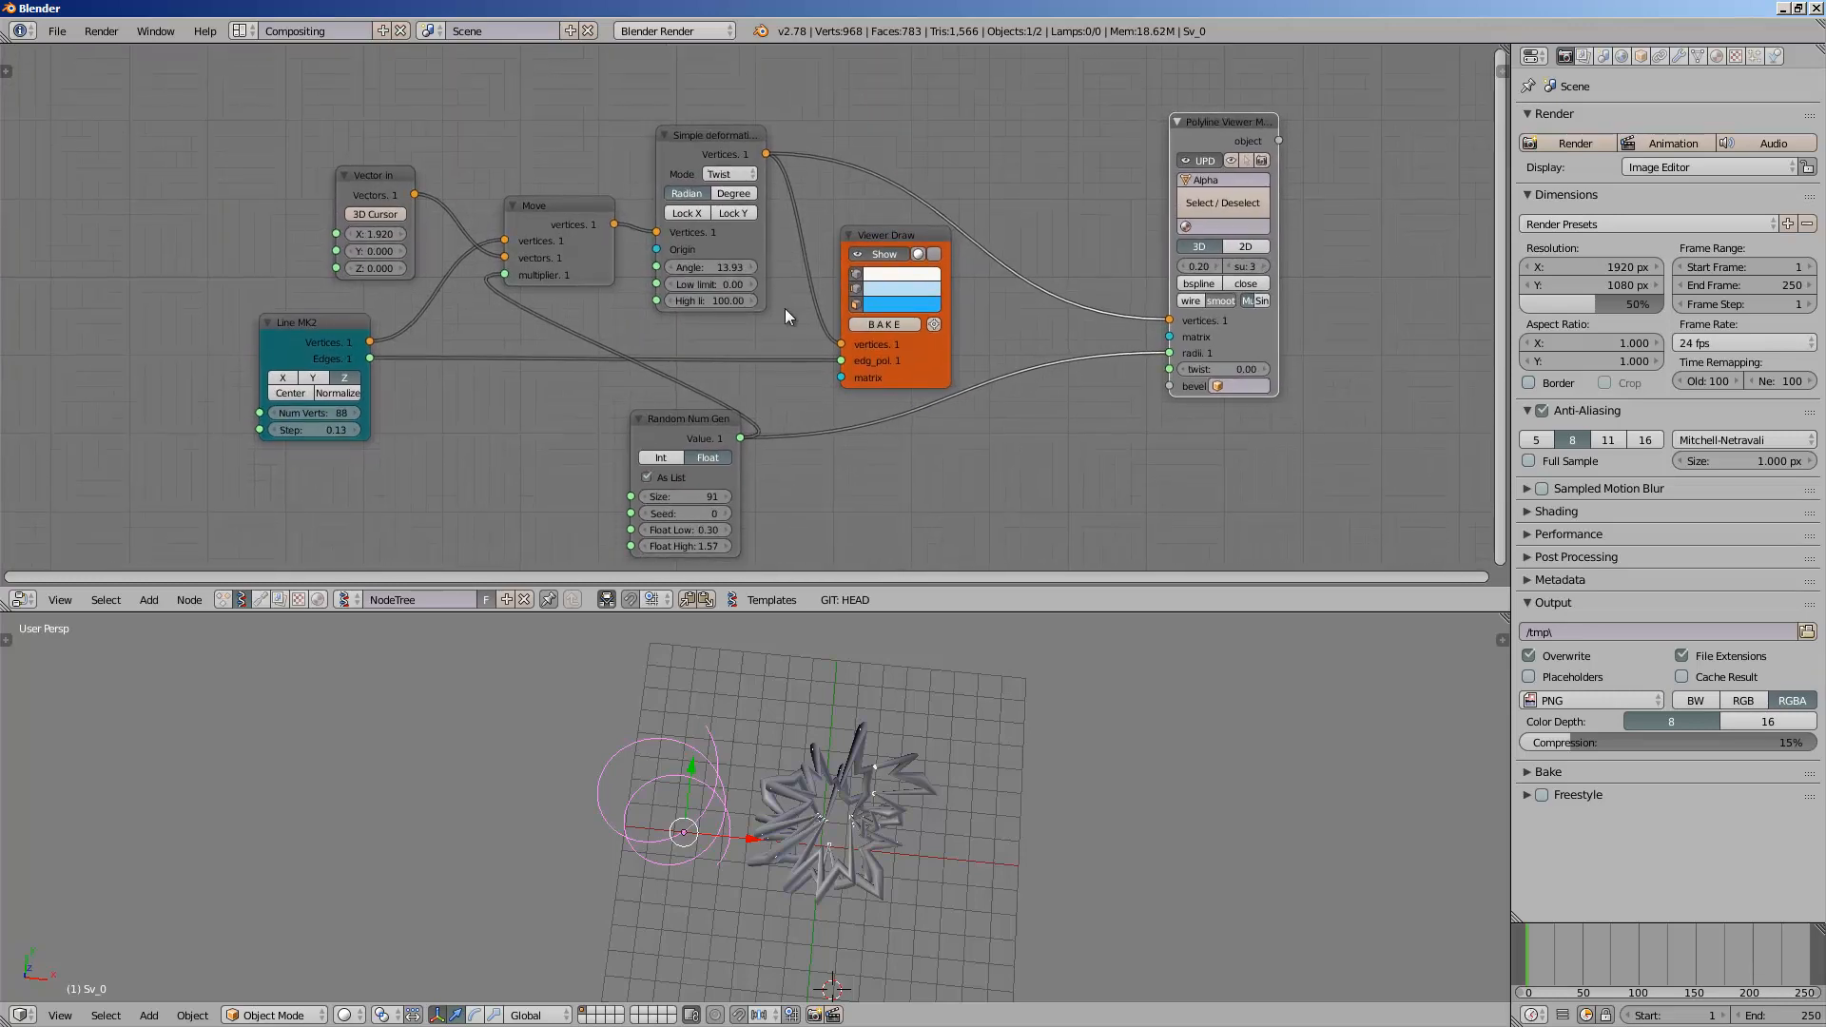
pyautogui.scroll(-1, 788, 310)
pyautogui.moveTo(960, 850); pyautogui.dragTo(746, 908, button='middle')
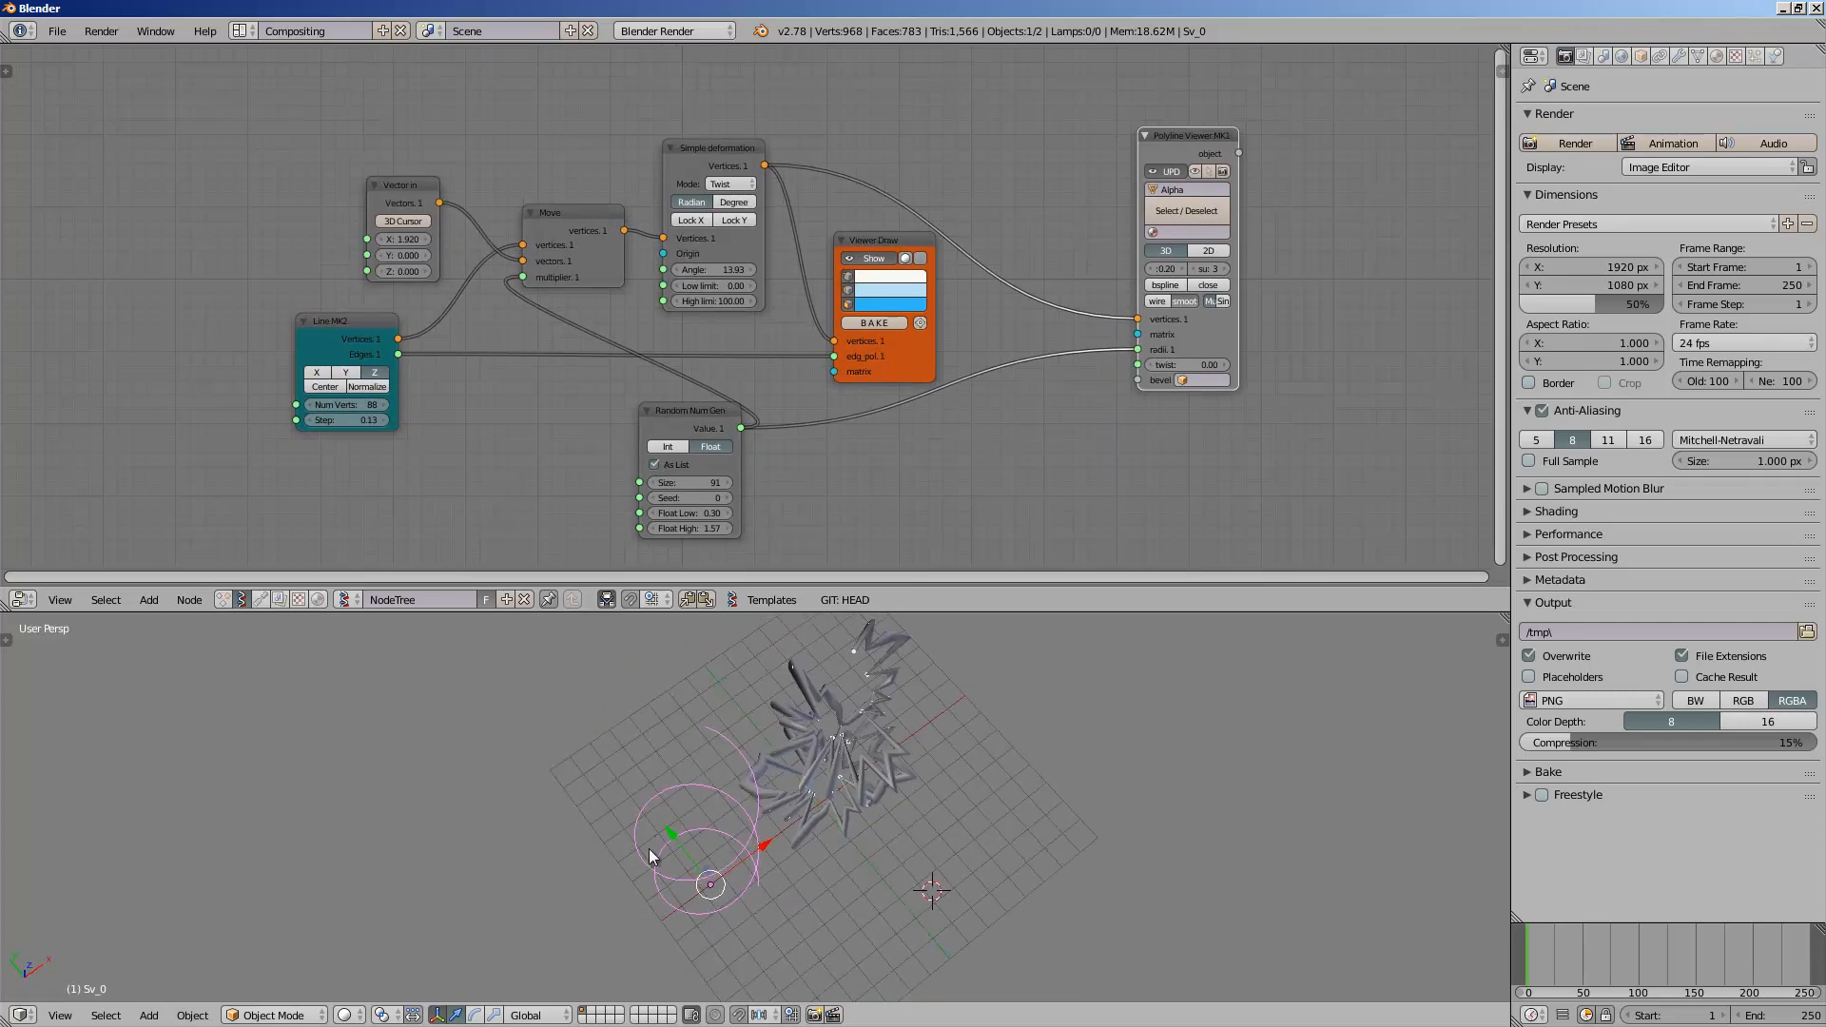
pyautogui.moveTo(843, 551); pyautogui.dragTo(819, 546, button='middle')
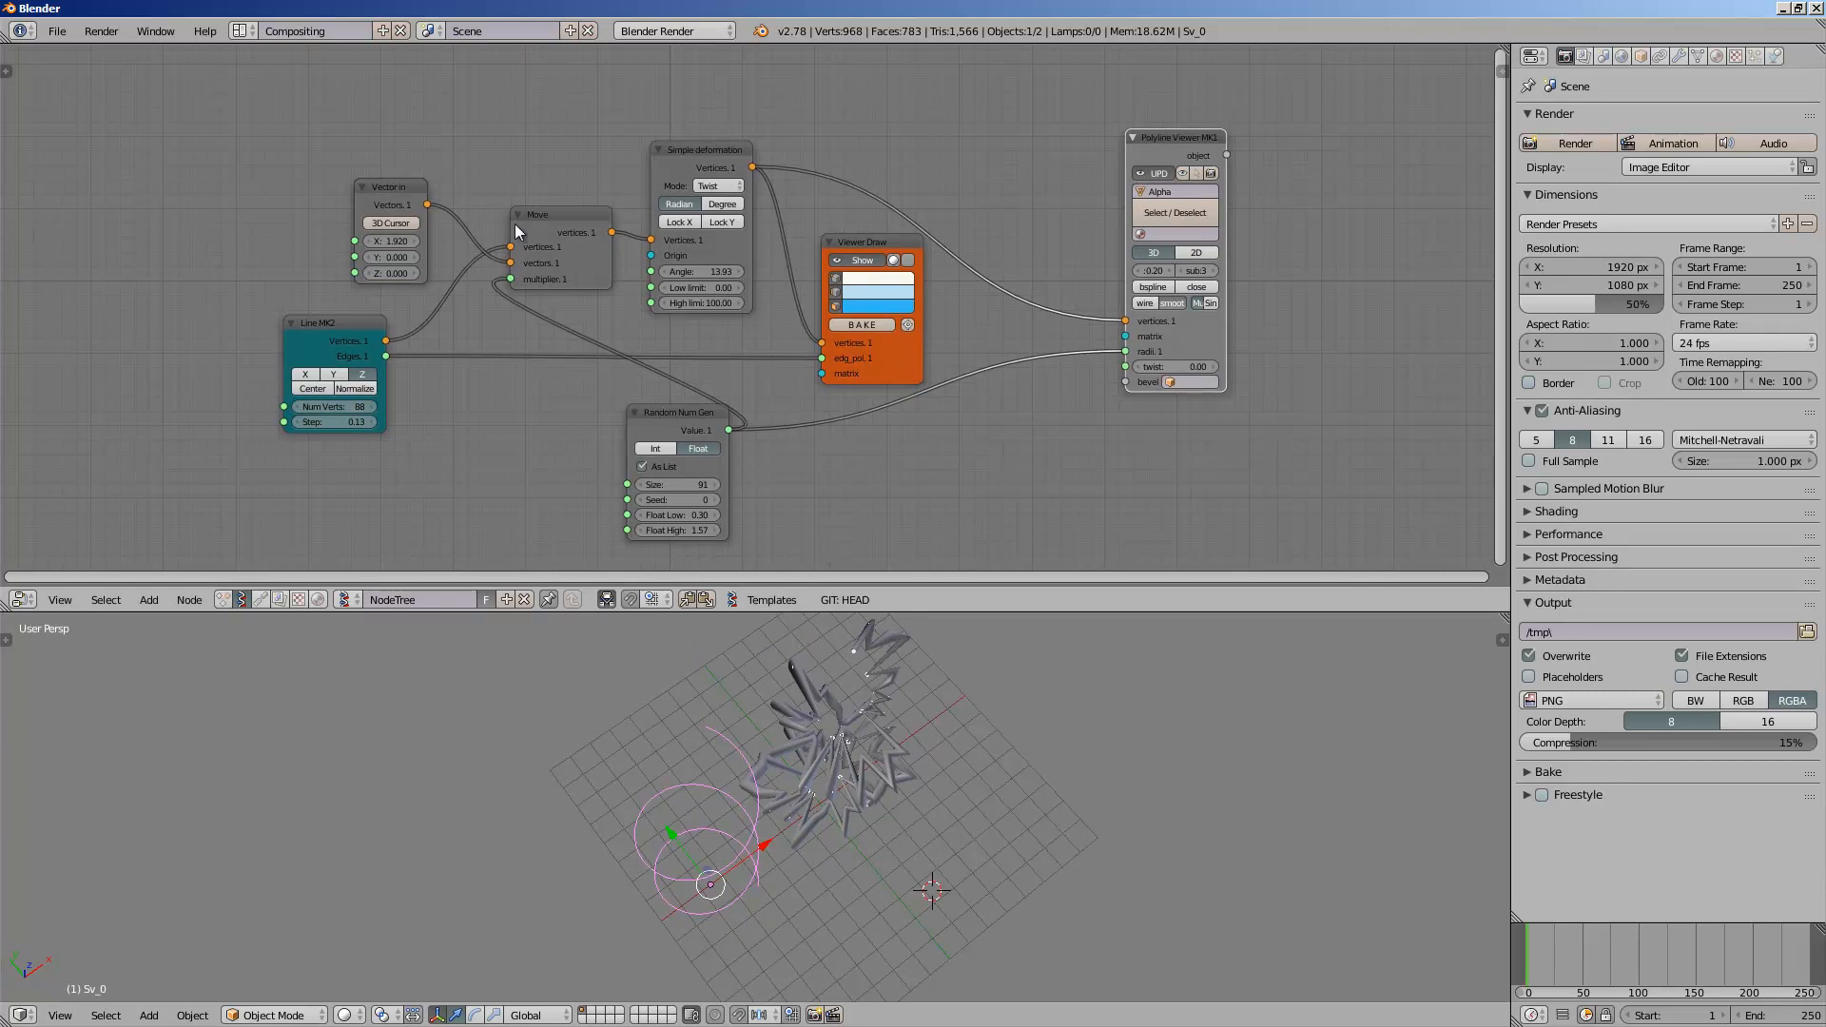
# - Reposition the Line MK2 node farther from the Move node, and raise the Vector in and Move nodes slightly above it
pyautogui.moveTo(343, 319); pyautogui.dragTo(282, 333)
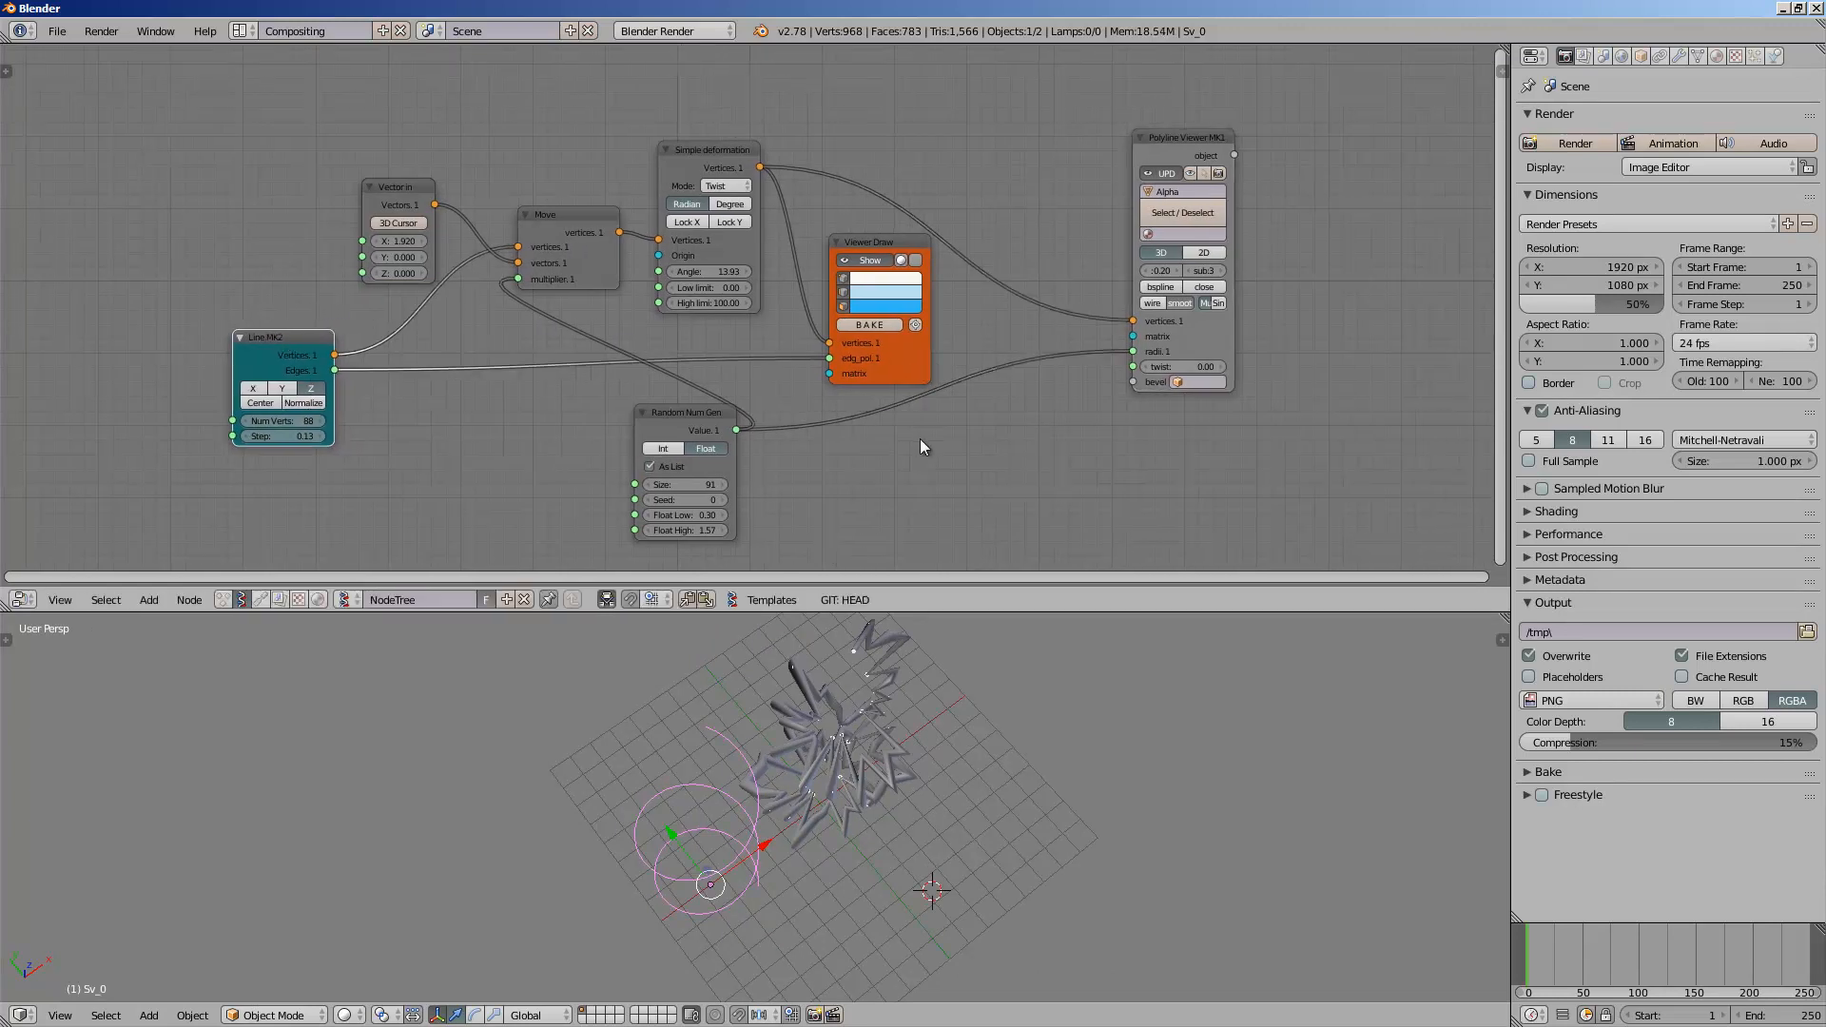
pyautogui.scroll(1, 921, 438)
pyautogui.moveTo(990, 683); pyautogui.dragTo(941, 666, button='middle')
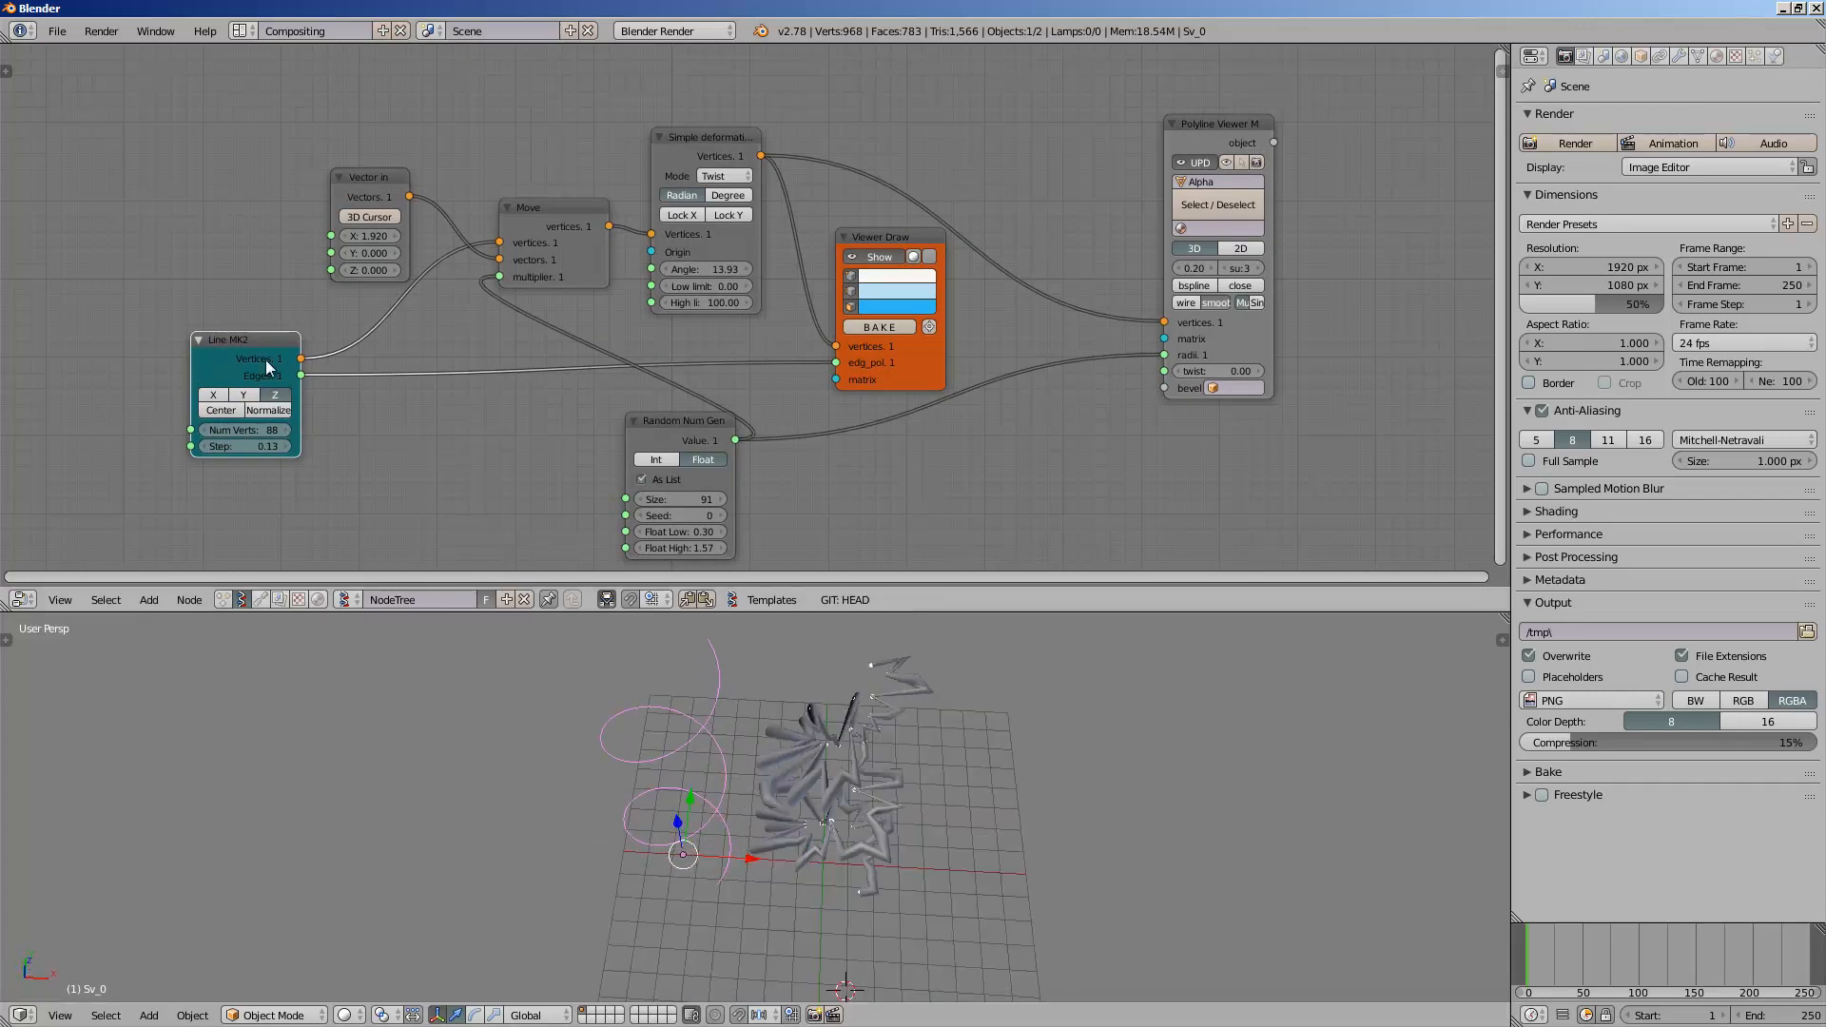
pyautogui.moveTo(266, 359); pyautogui.dragTo(274, 348)
pyautogui.moveTo(351, 193); pyautogui.dragTo(341, 173)
pyautogui.moveTo(545, 208); pyautogui.dragTo(537, 190)
# - Nudge Simple deformation away from the Move node, Viewer Draw closer to Simple deformation, and Polyline Viewer slightly farther from Viewer Draw
pyautogui.click(689, 133)
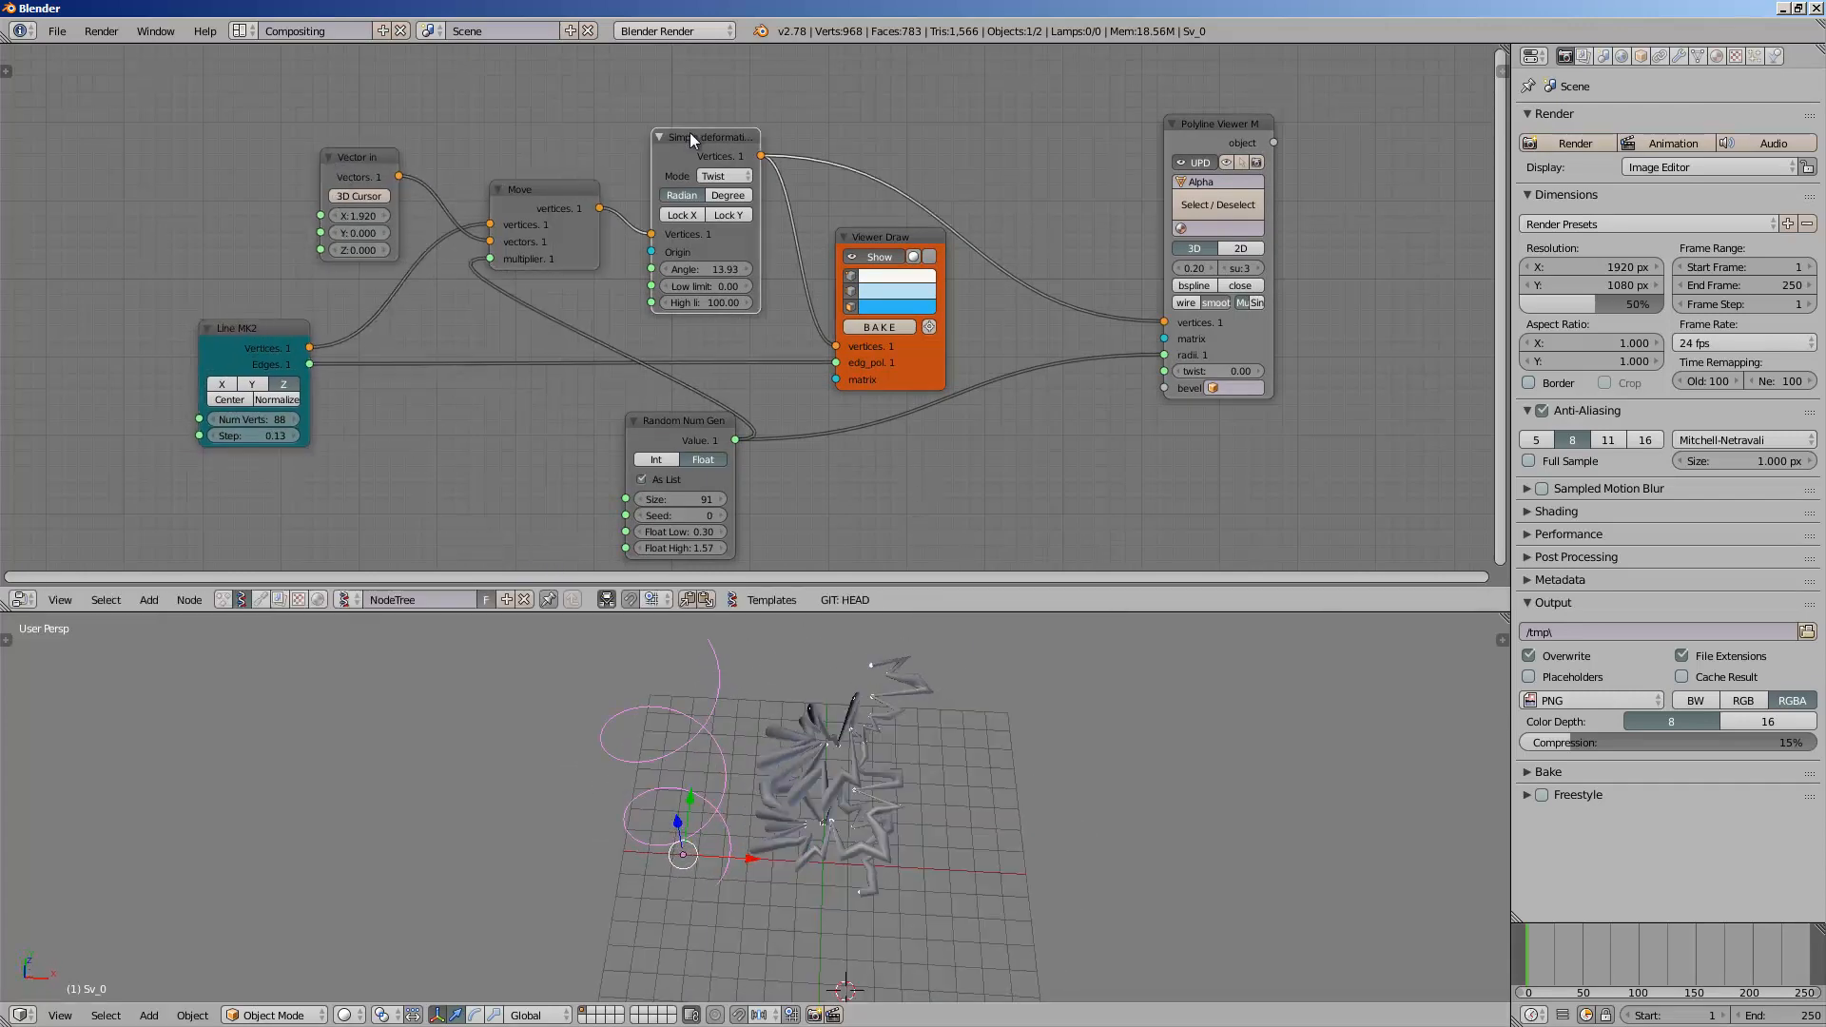
pyautogui.moveTo(689, 133); pyautogui.dragTo(702, 129)
pyautogui.moveTo(847, 237); pyautogui.dragTo(837, 237)
pyautogui.moveTo(1239, 130); pyautogui.dragTo(1247, 134)
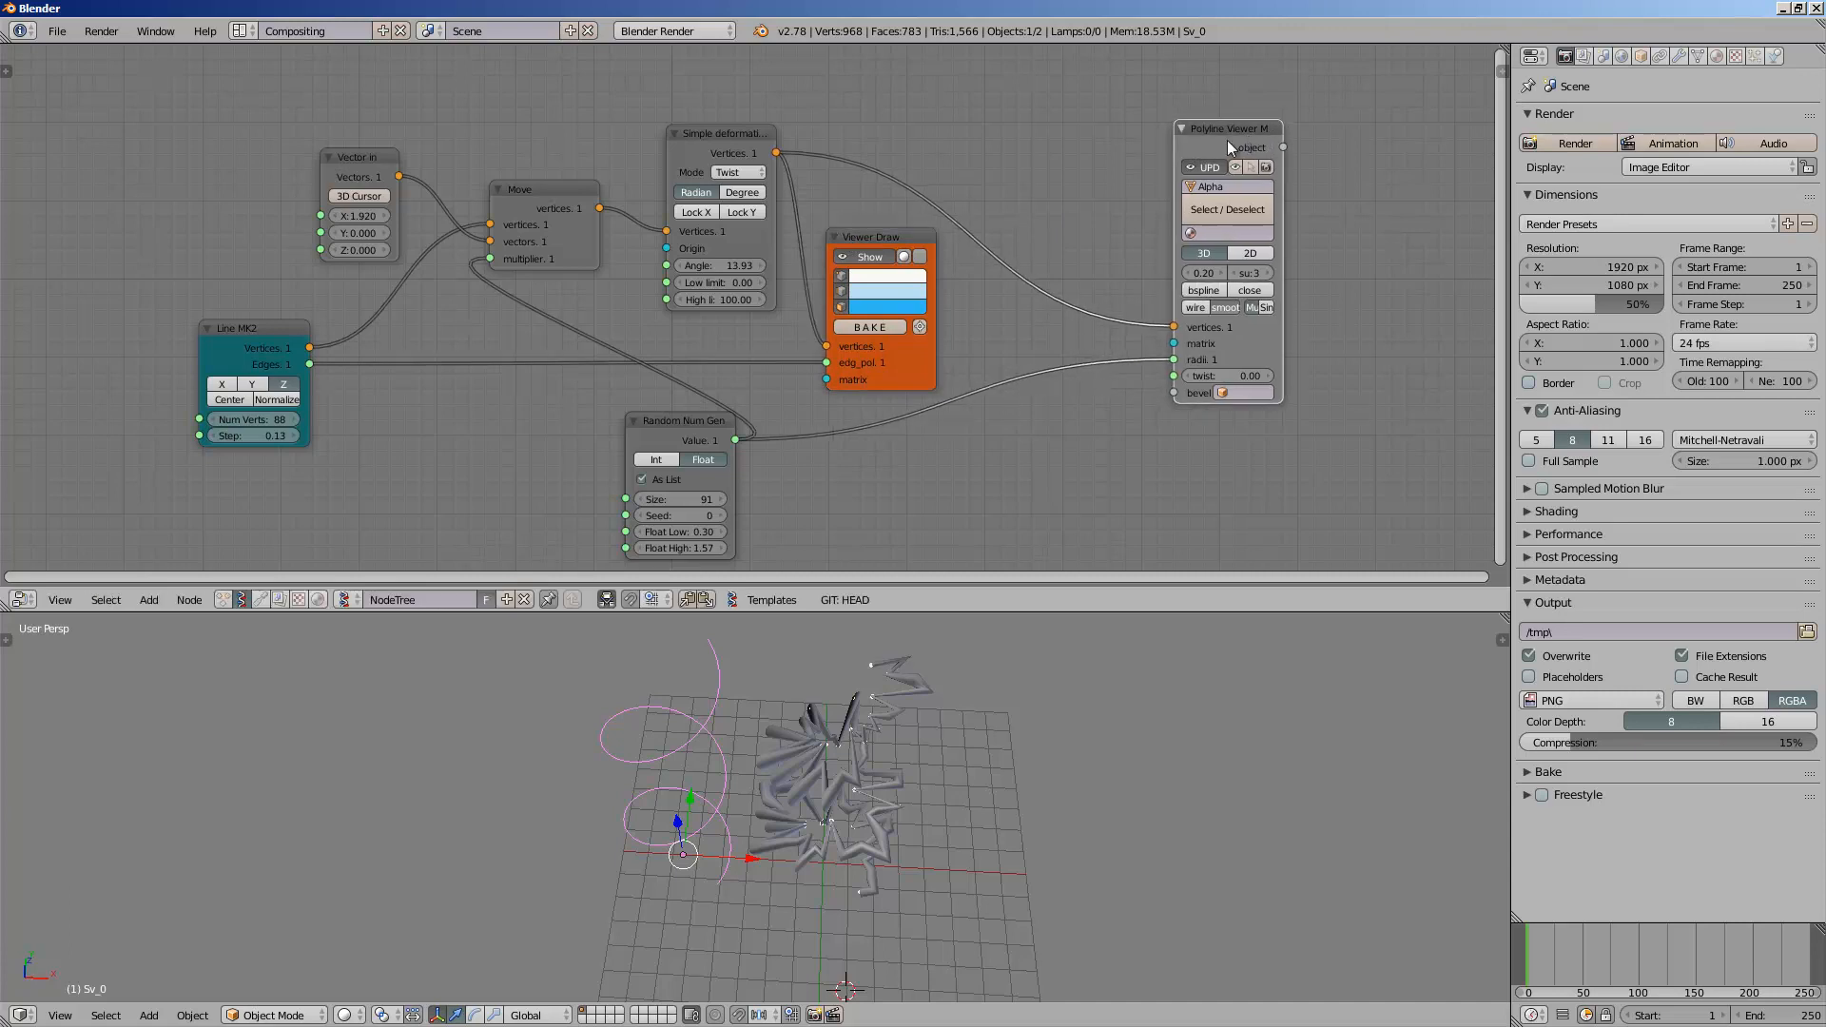